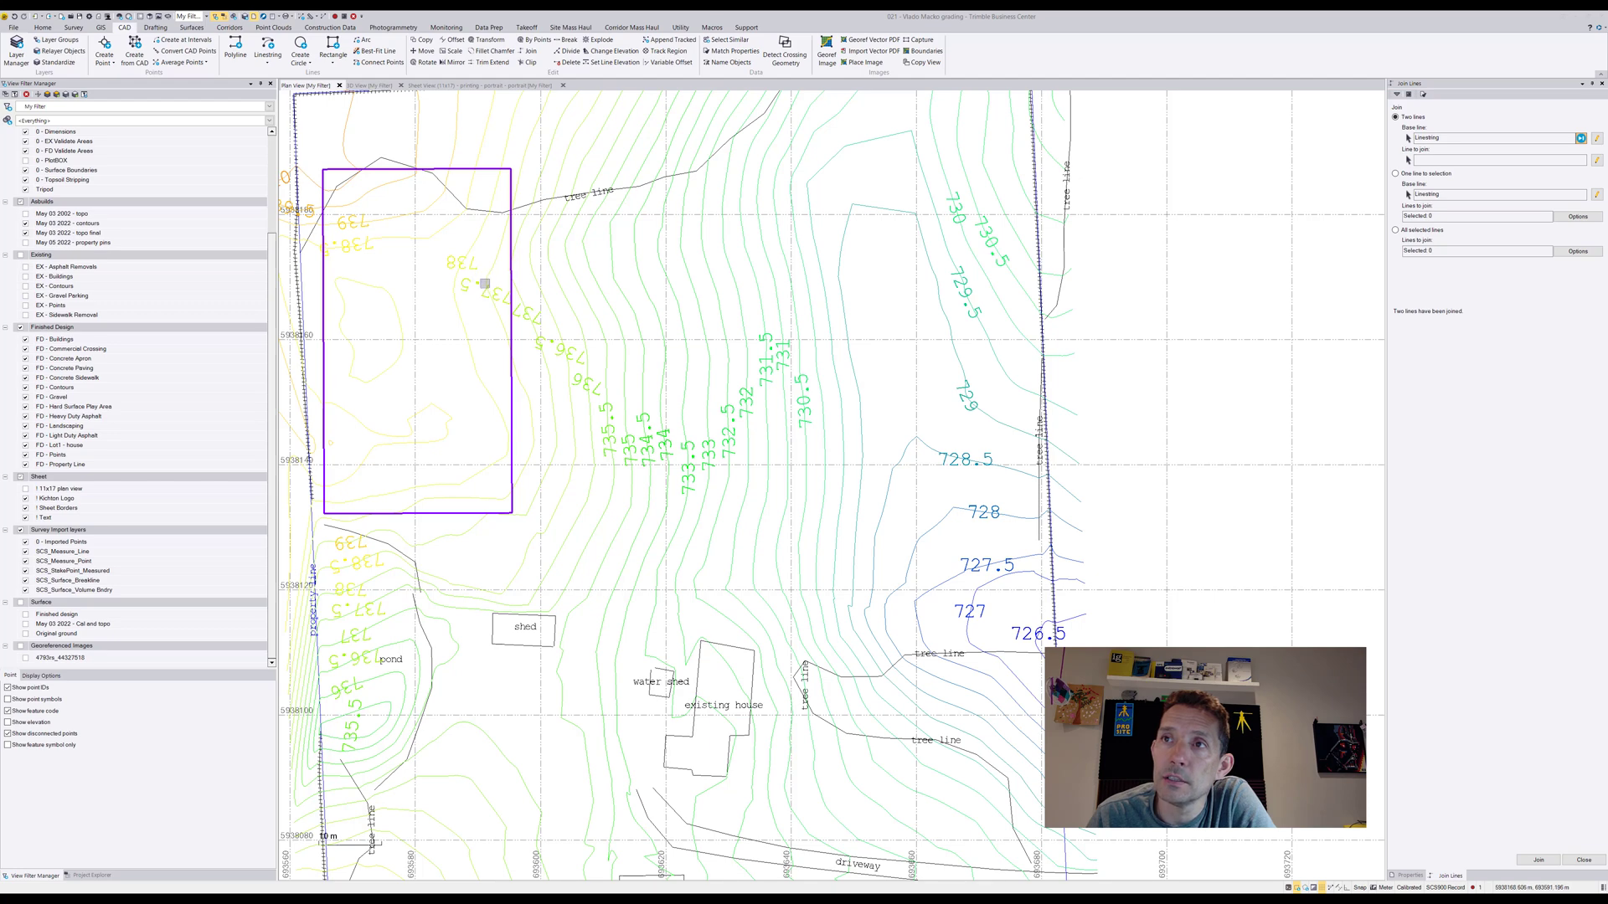
Check the properties of the closed contour inside the rectangular pad outline
{"action": "key", "text": "Escape"}
{"action": "left_click", "coordinate": [391, 300]}
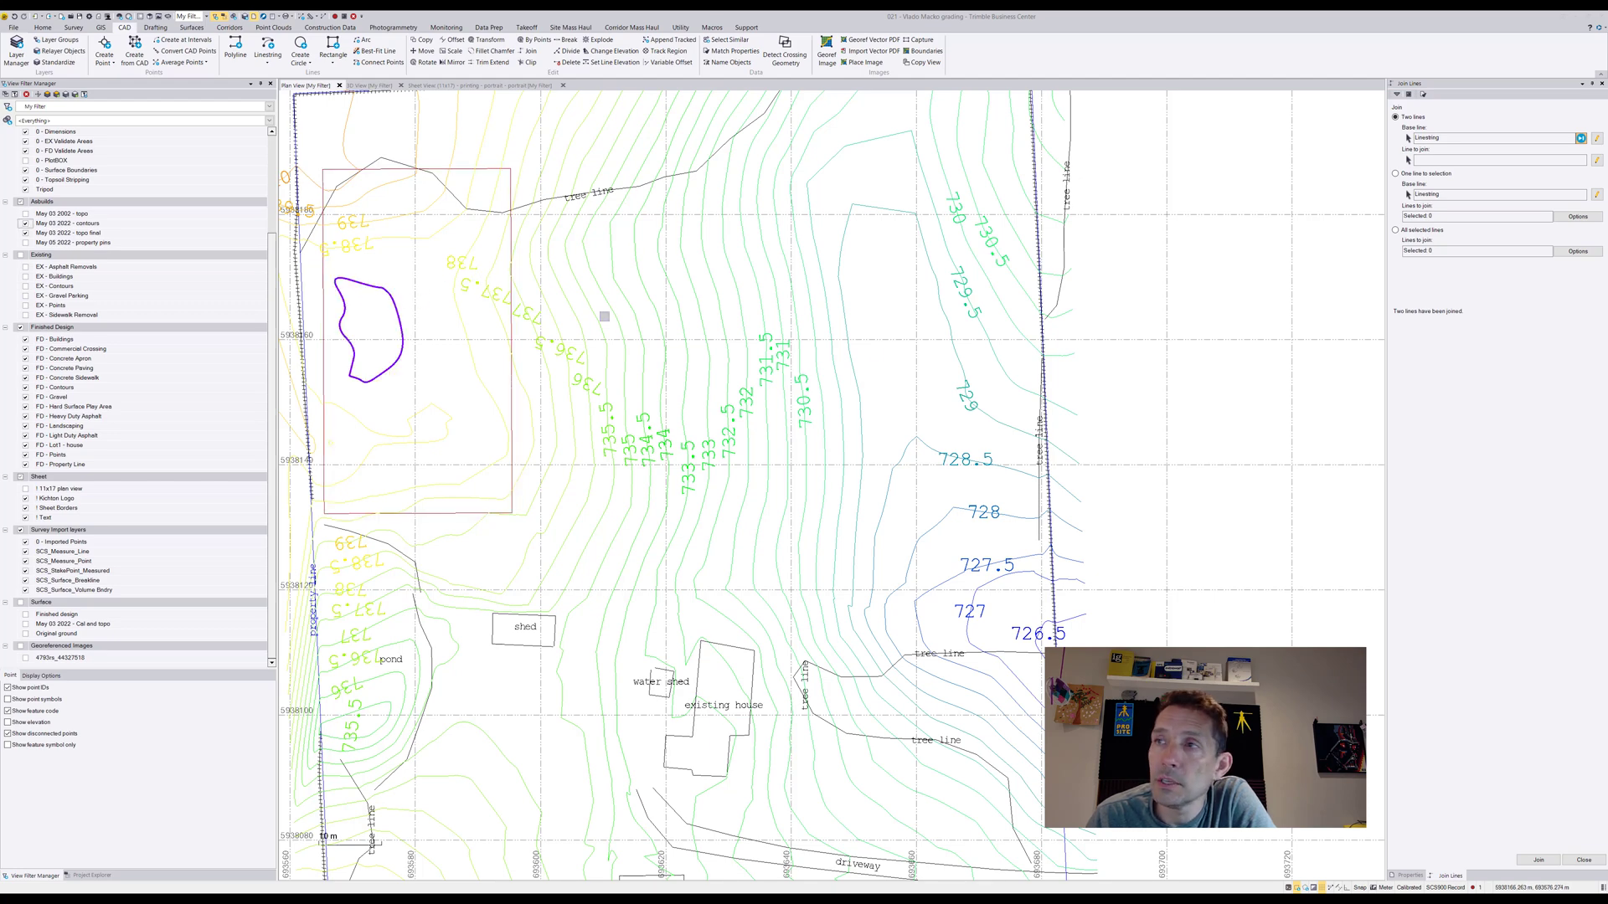
{"action": "left_click", "coordinate": [1409, 875]}
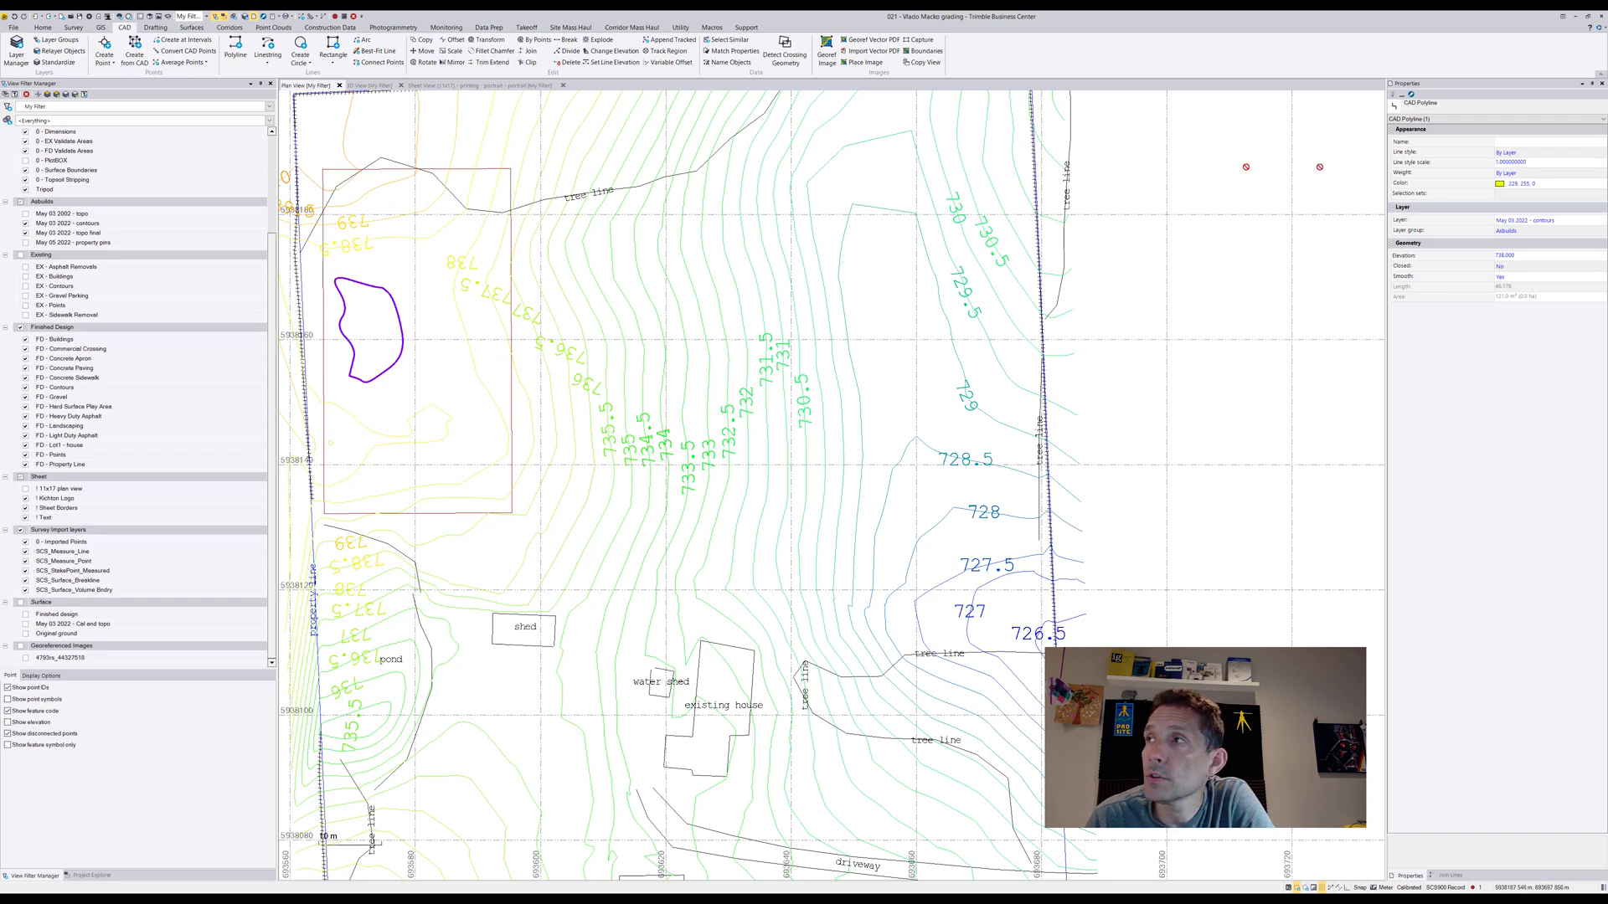
{"action": "left_click", "coordinate": [1602, 84]}
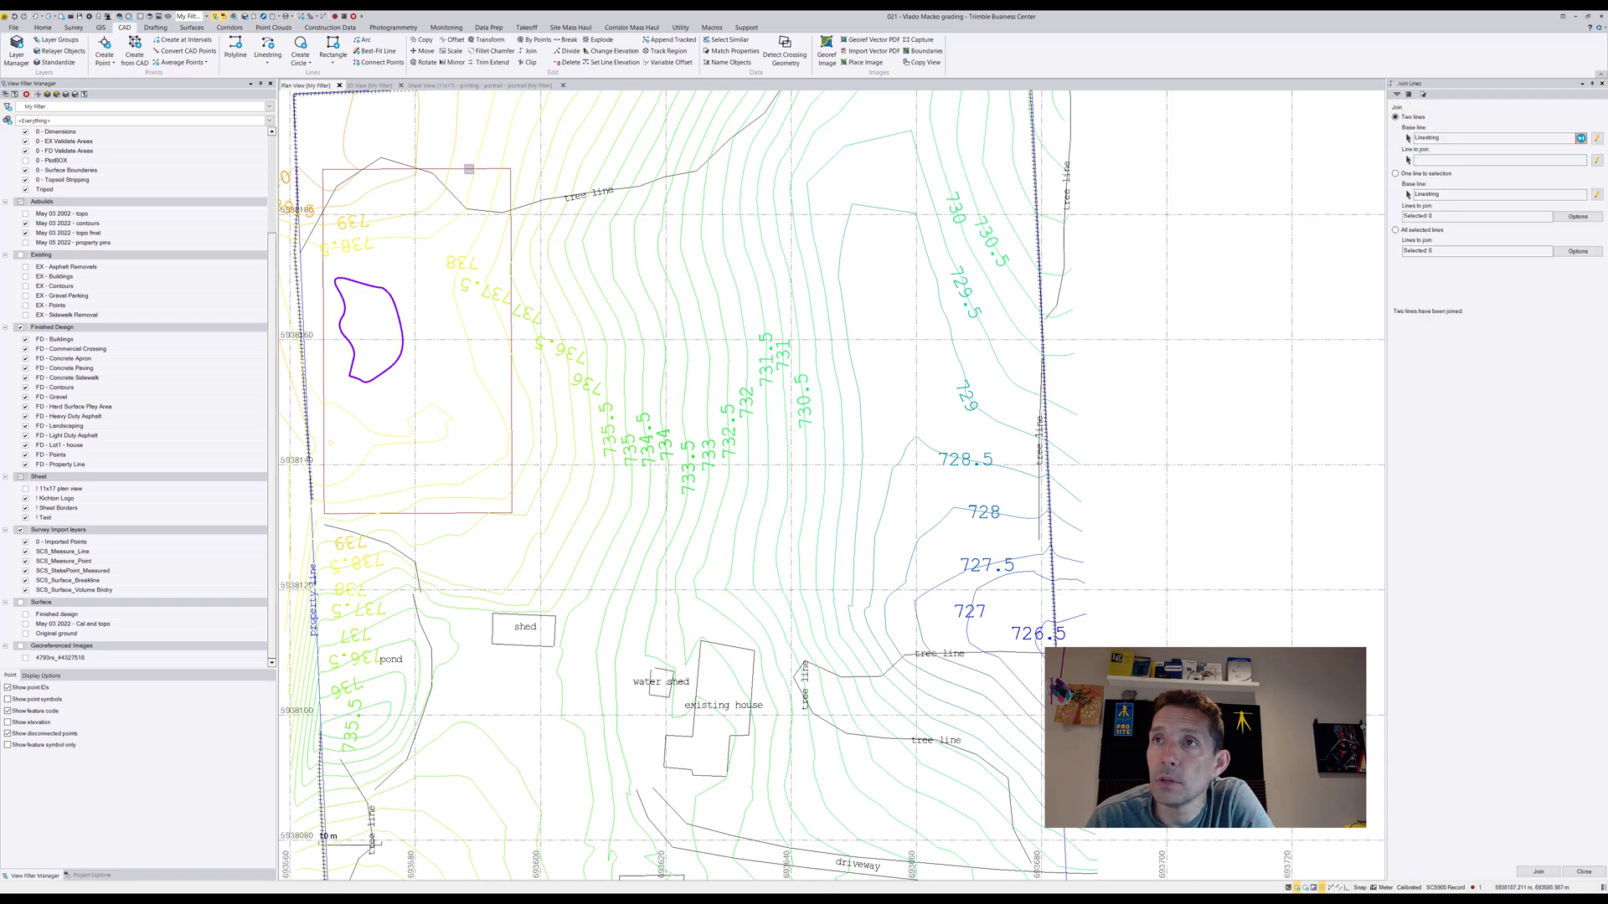
Set the rectangular pad outline to an absolute elevation of 738
{"action": "left_click", "coordinate": [483, 170]}
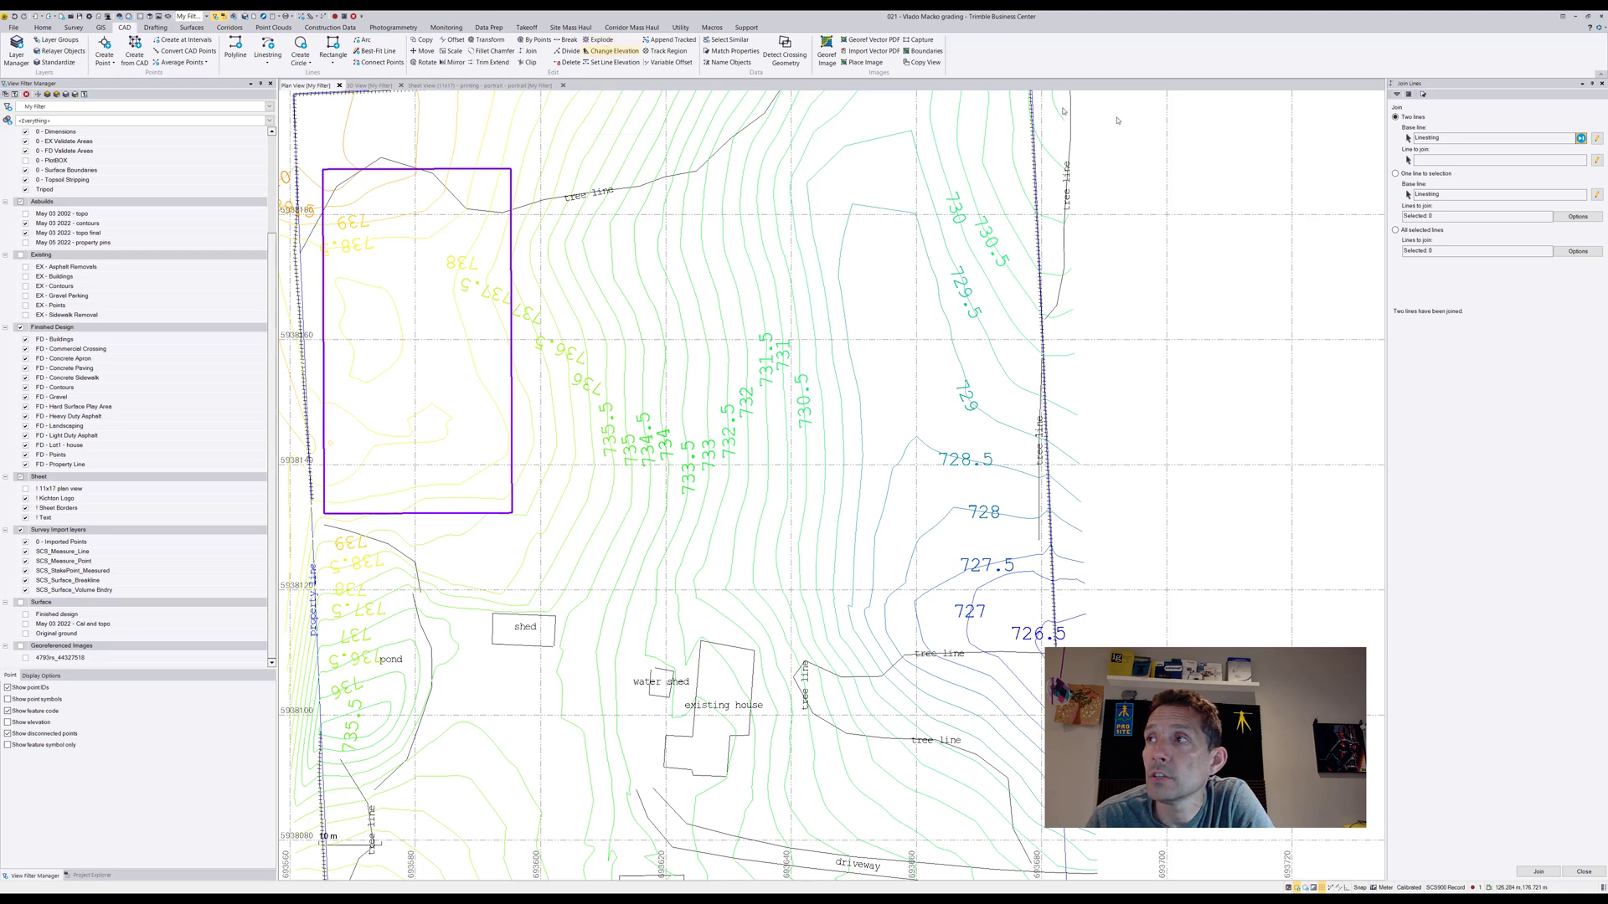
{"action": "left_click", "coordinate": [1418, 223]}
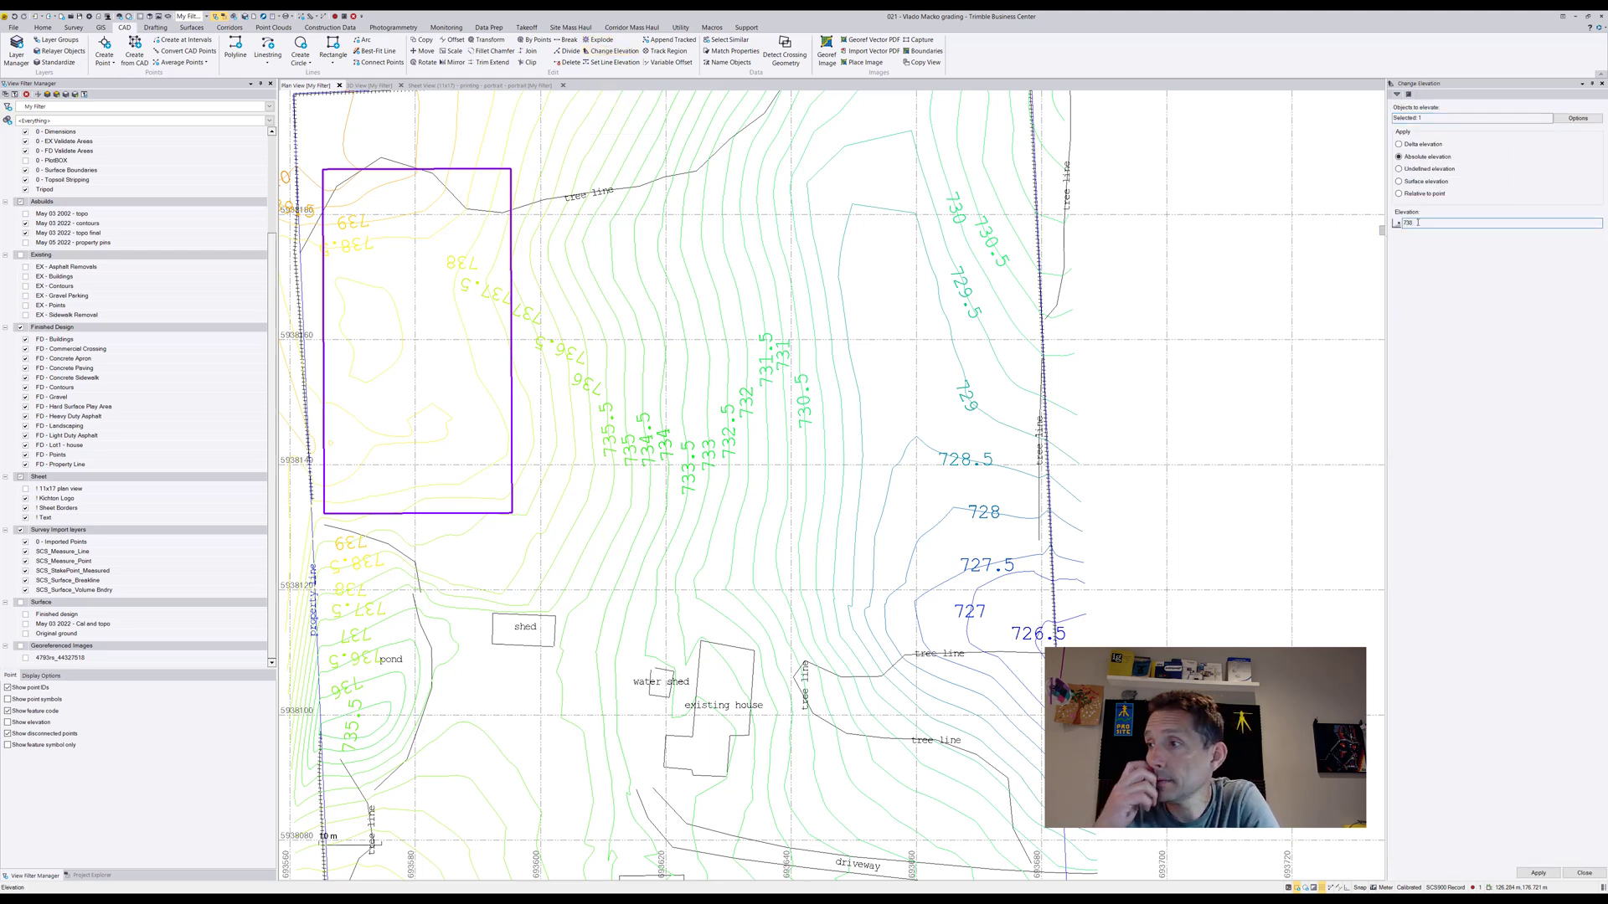
{"action": "left_click", "coordinate": [1538, 874]}
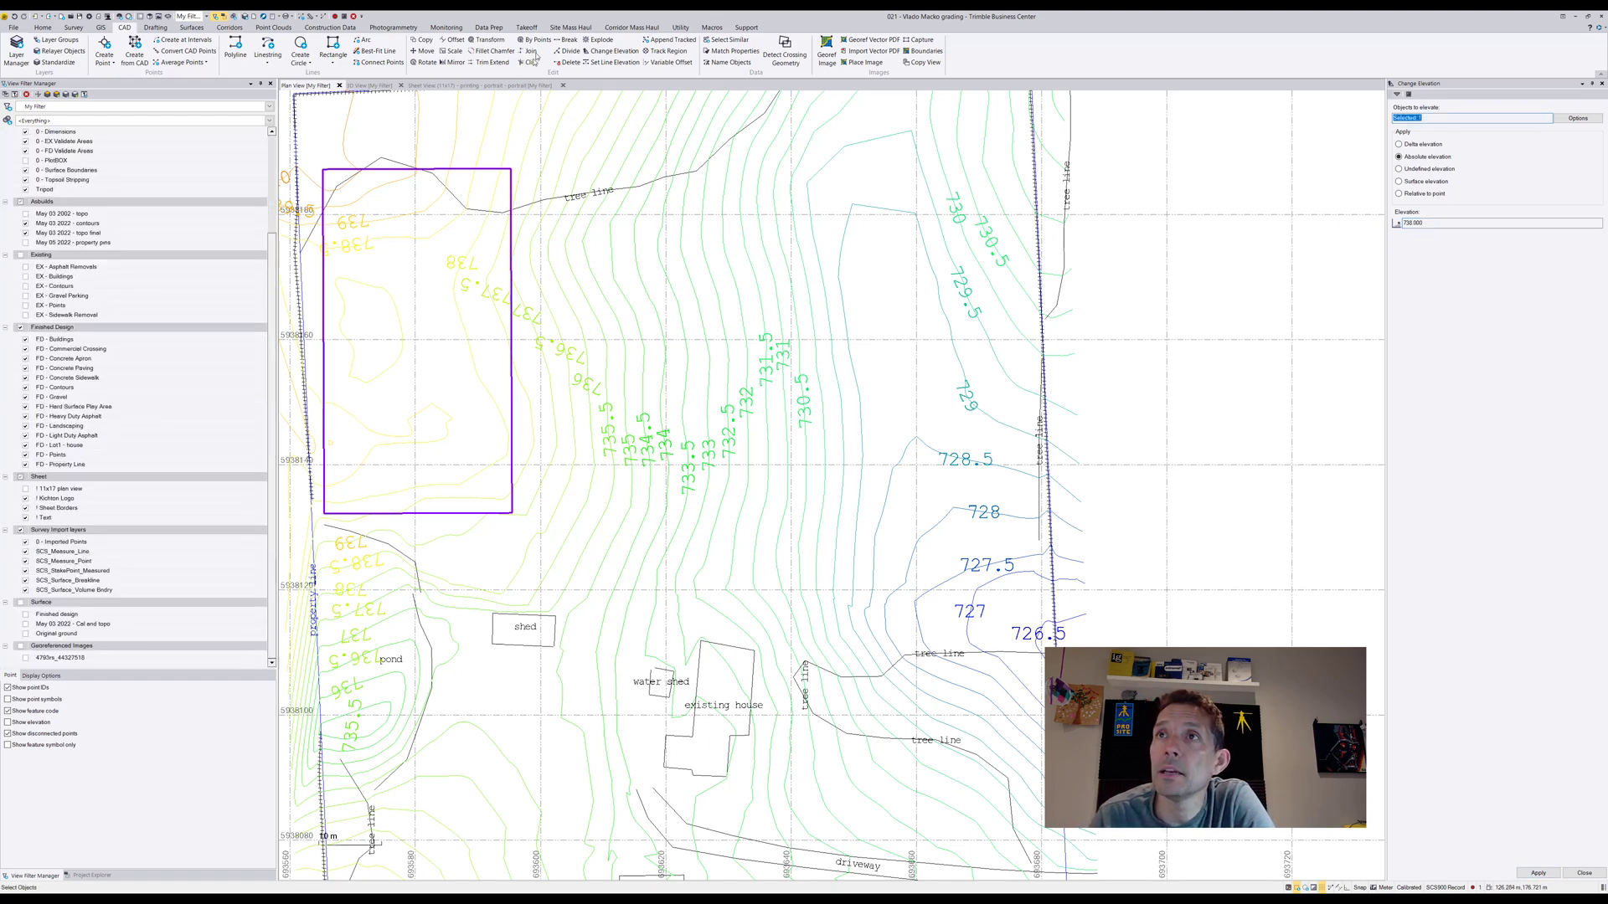
Set up an earthwork balance analysis with no areas of interest and the elevation adjustment limited to a selected boundary
{"action": "left_click", "coordinate": [527, 28]}
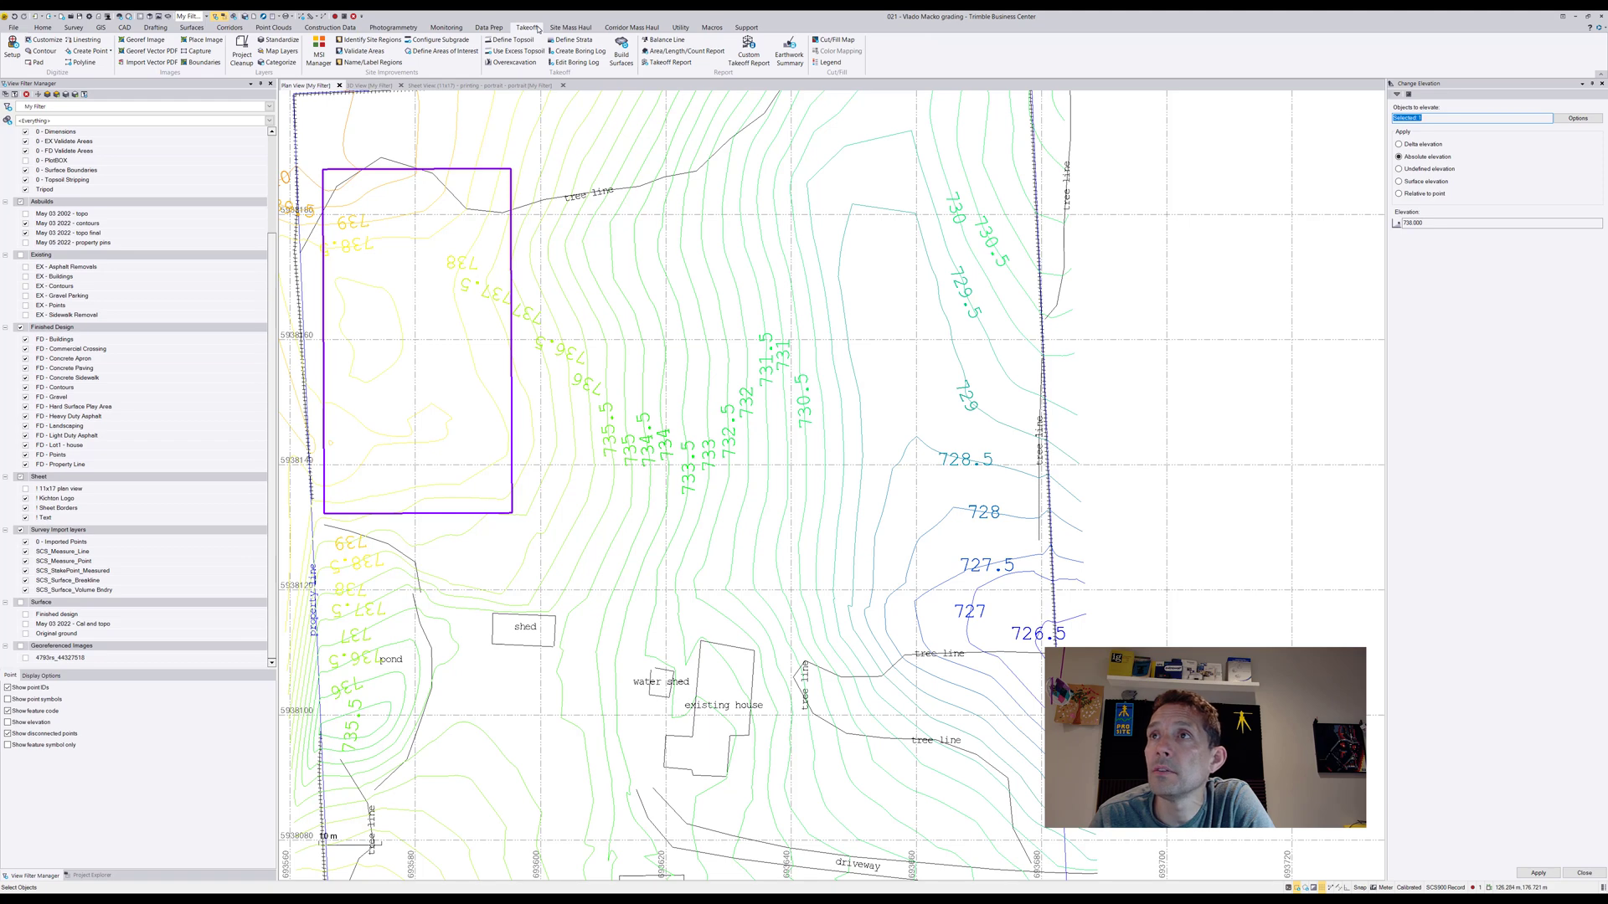
{"action": "left_click", "coordinate": [681, 43]}
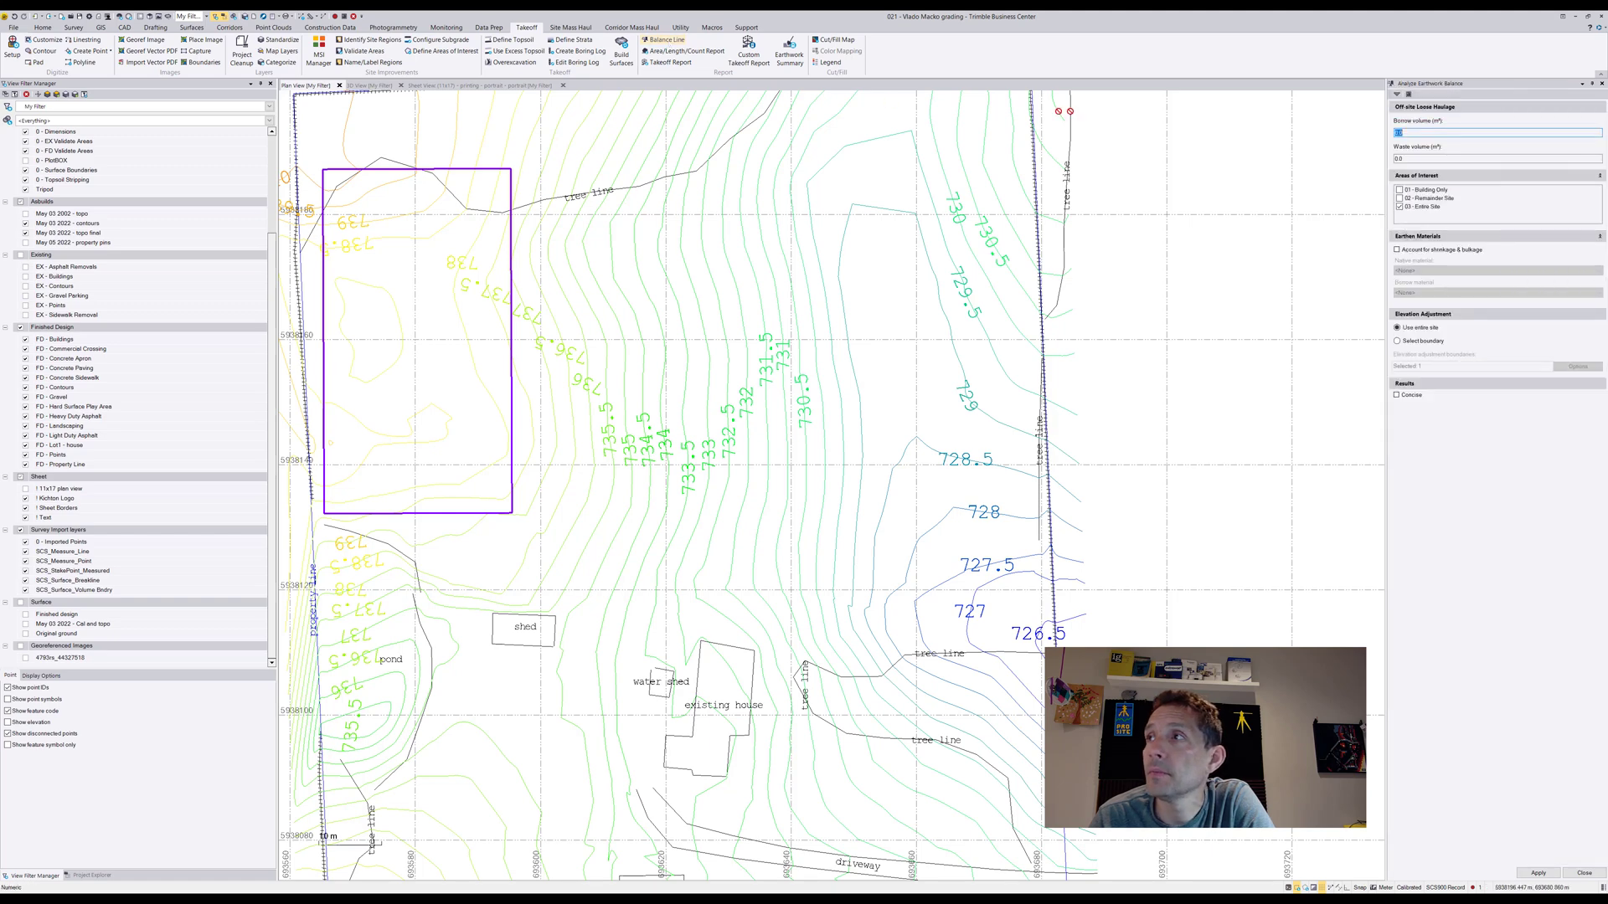
{"action": "left_click", "coordinate": [1400, 208]}
{"action": "left_click", "coordinate": [1397, 342]}
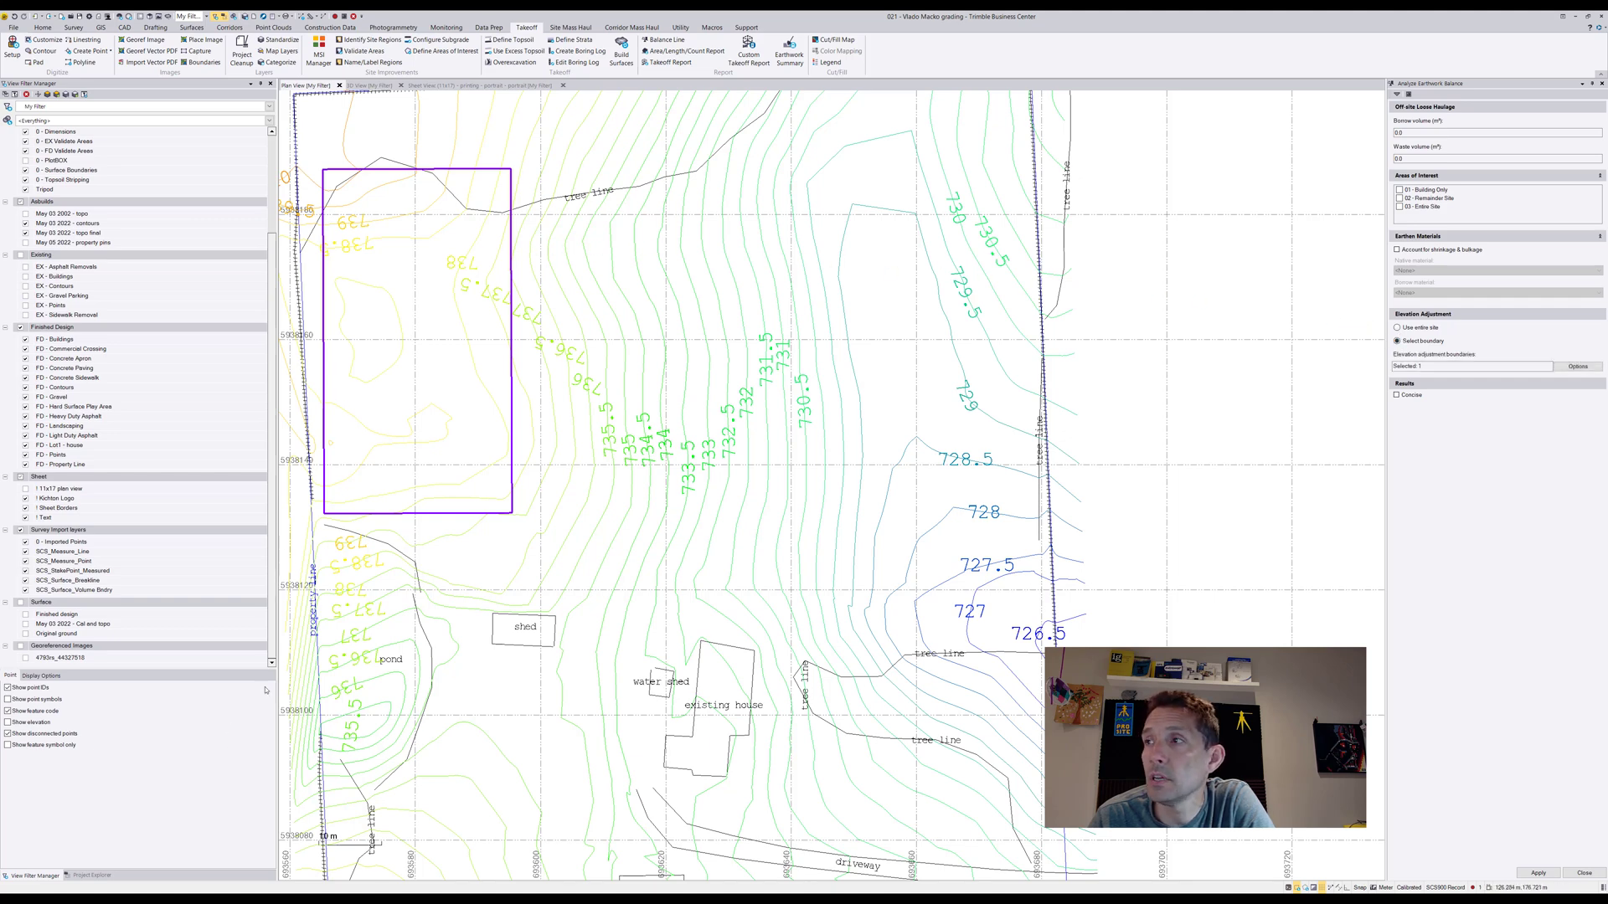
Pick the rectangular pad outline as the elevation adjustment boundary and run the earthwork balance analysis
{"action": "left_click", "coordinate": [514, 332]}
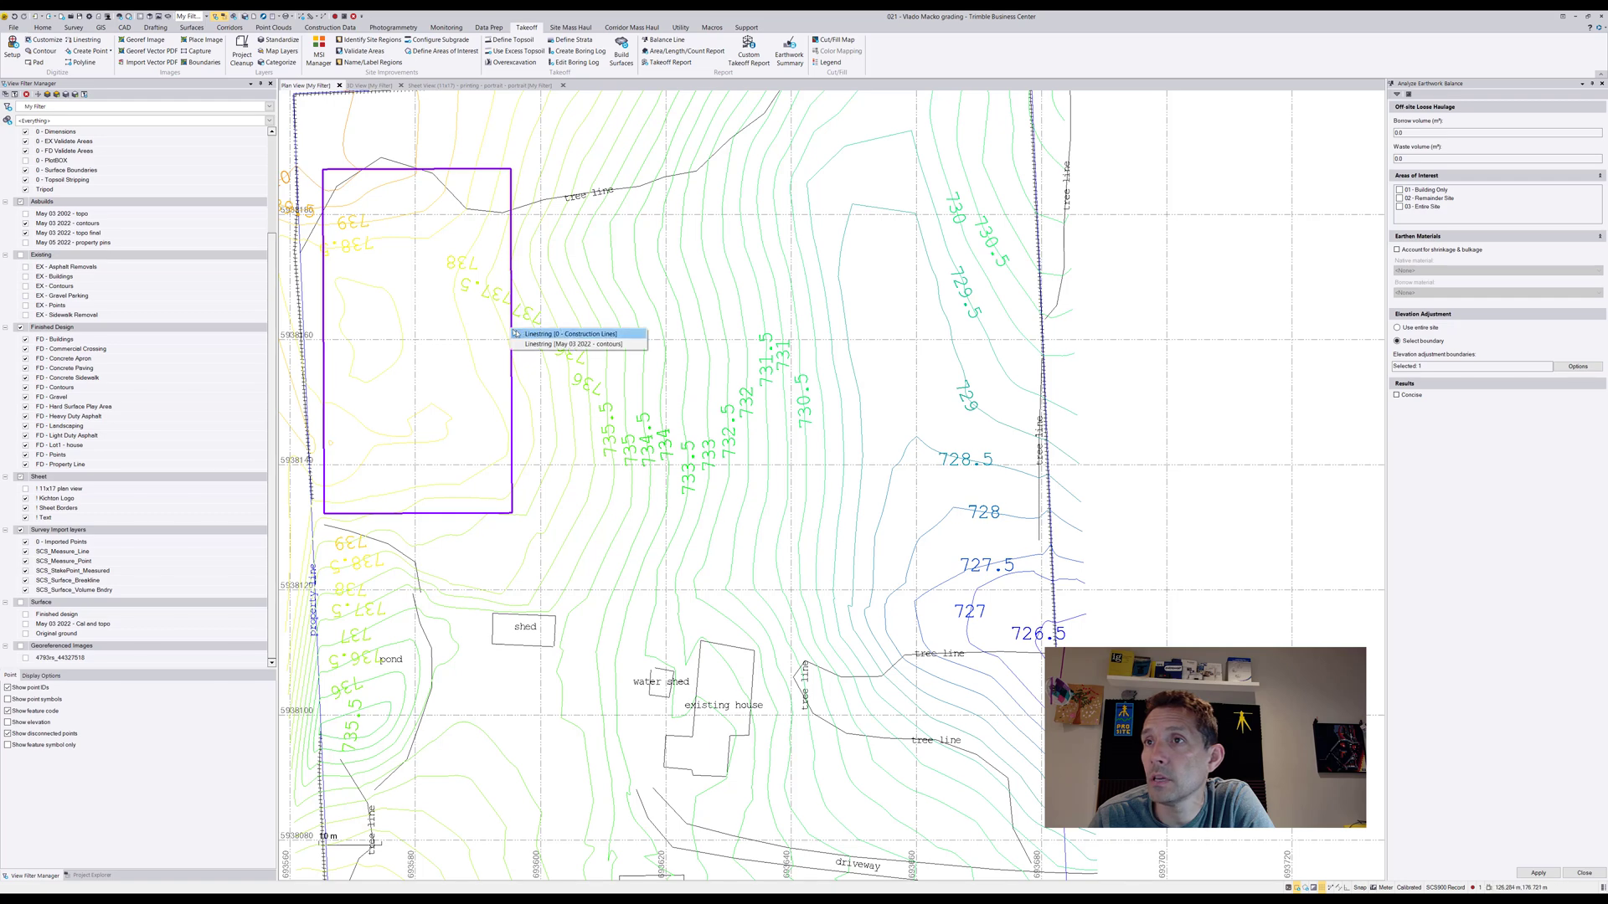
{"action": "left_click", "coordinate": [560, 345]}
{"action": "left_click", "coordinate": [513, 331]}
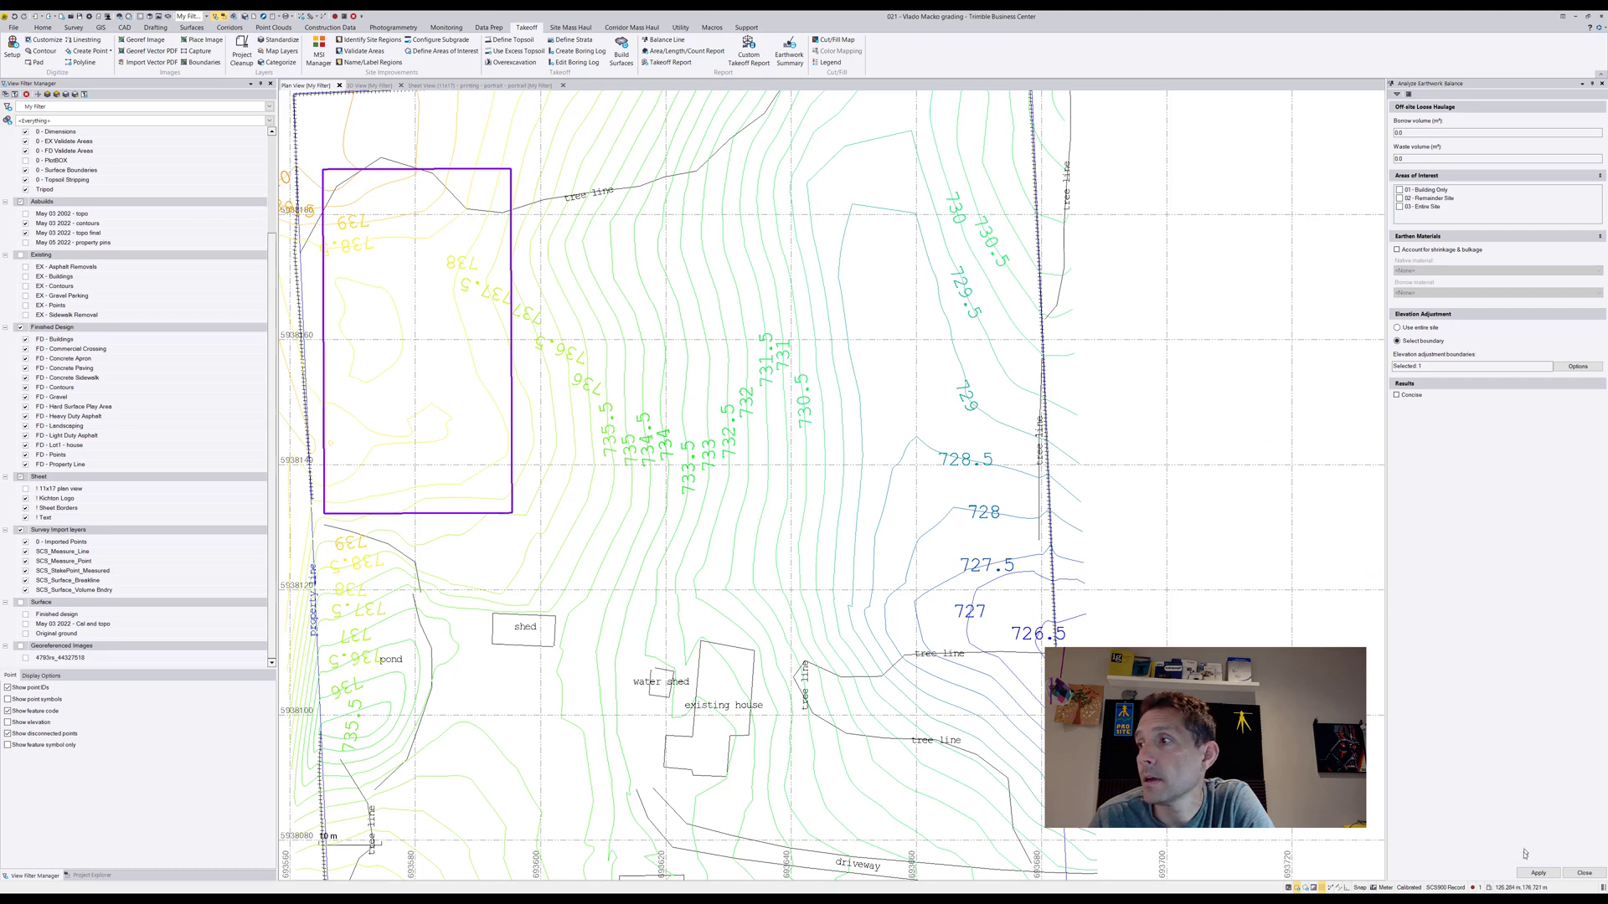
{"action": "left_click", "coordinate": [1538, 873]}
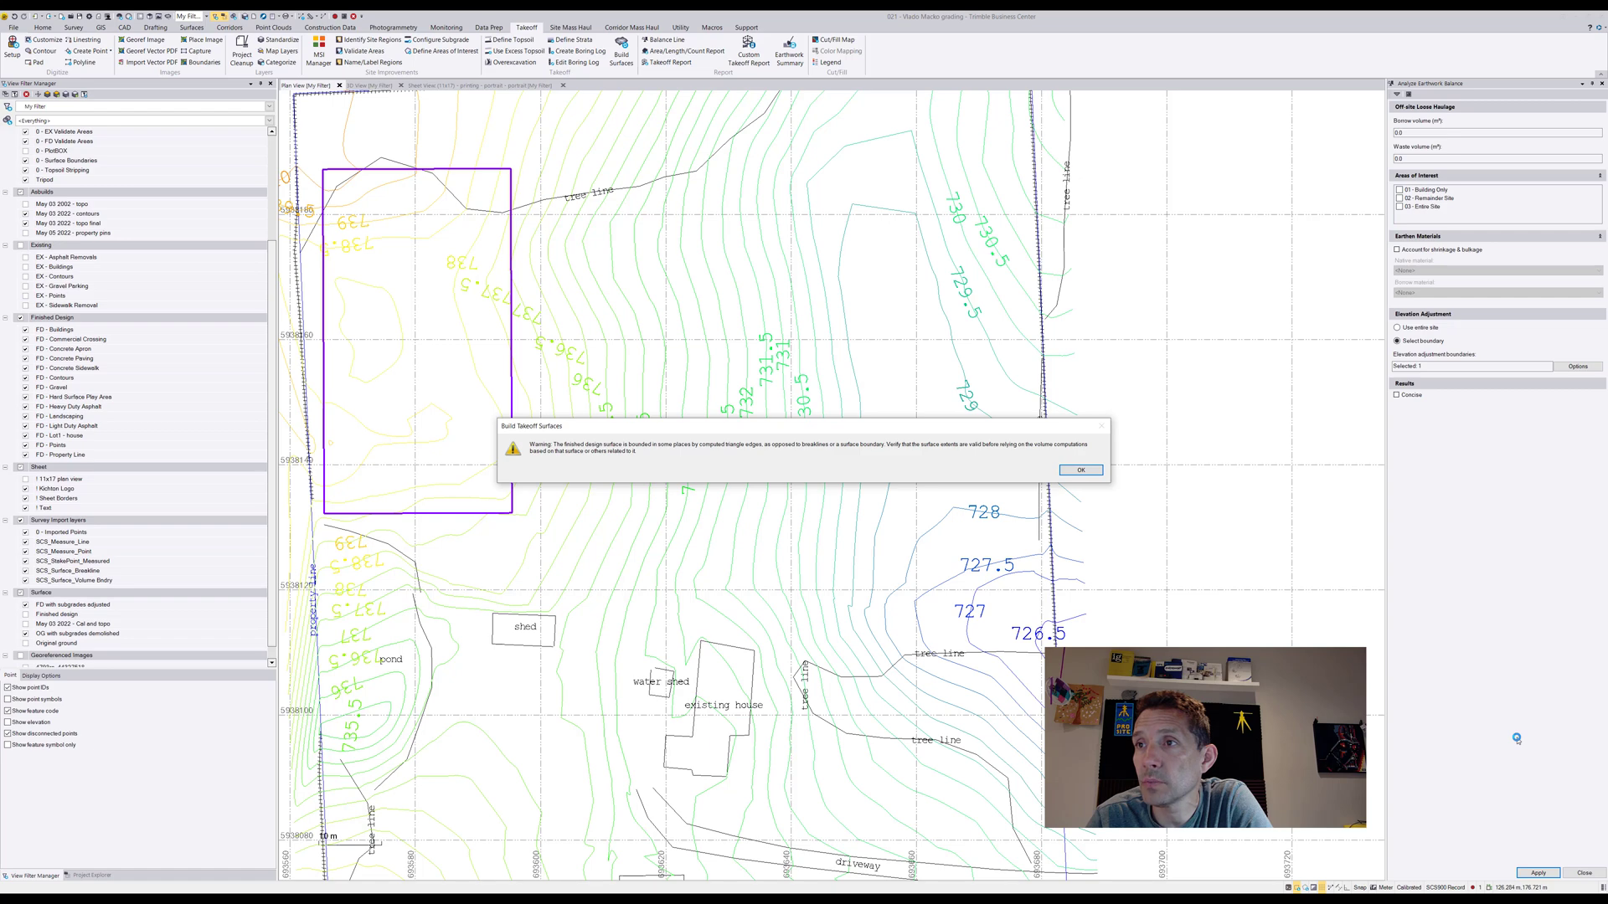
{"action": "left_click", "coordinate": [1071, 470]}
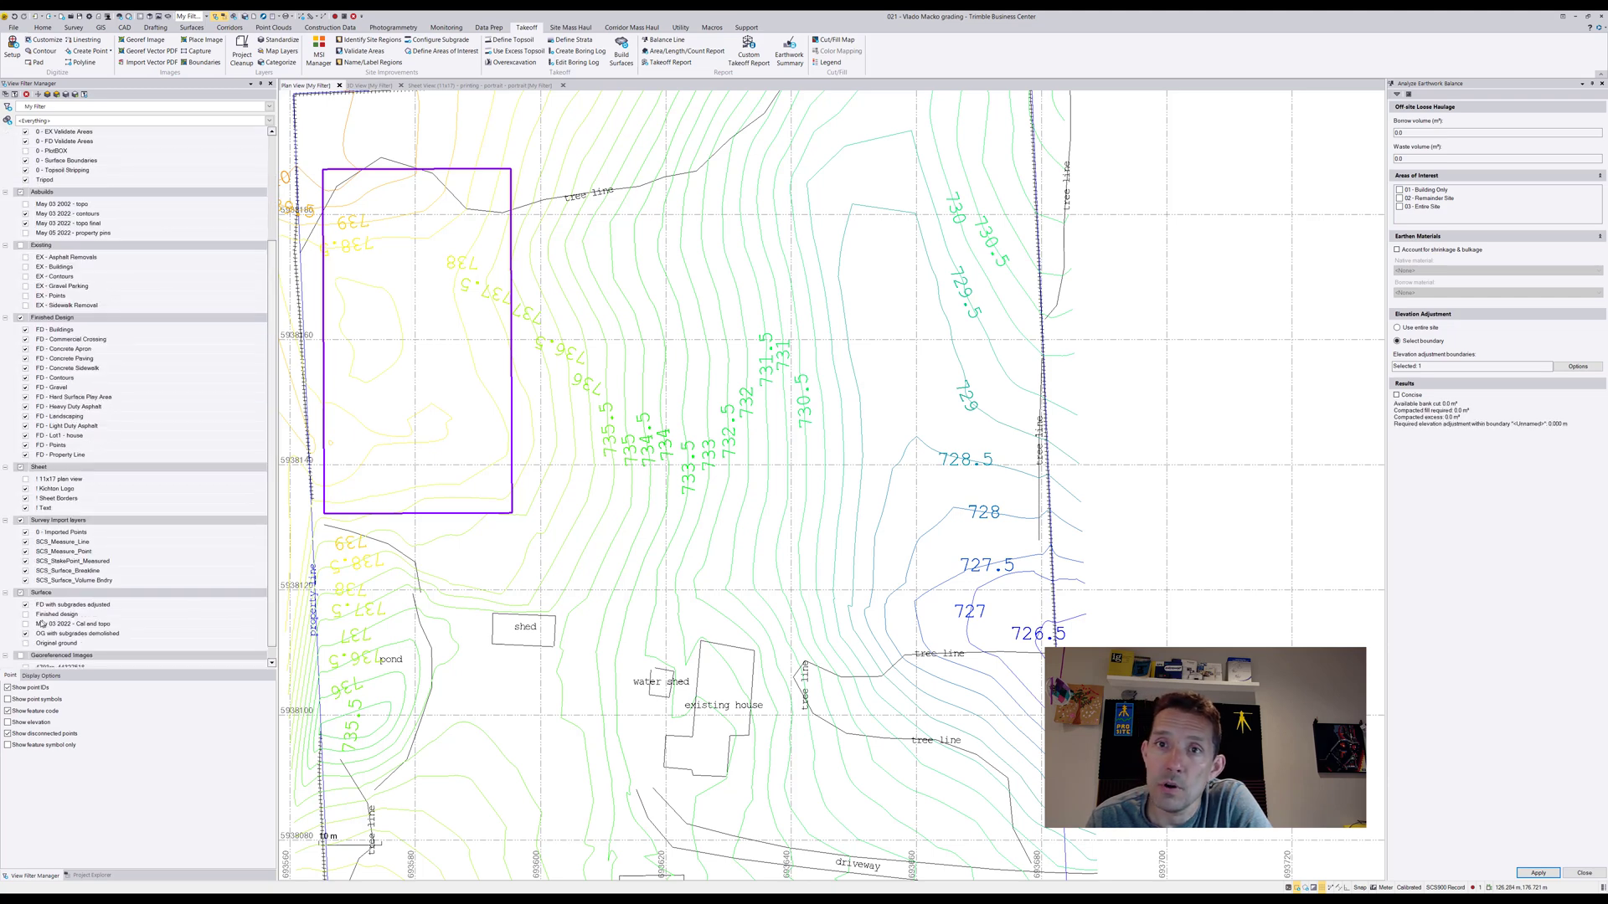
Show the May 03 2022 surface briefly to examine its triangulation, and hide it again
{"action": "left_click", "coordinate": [25, 624]}
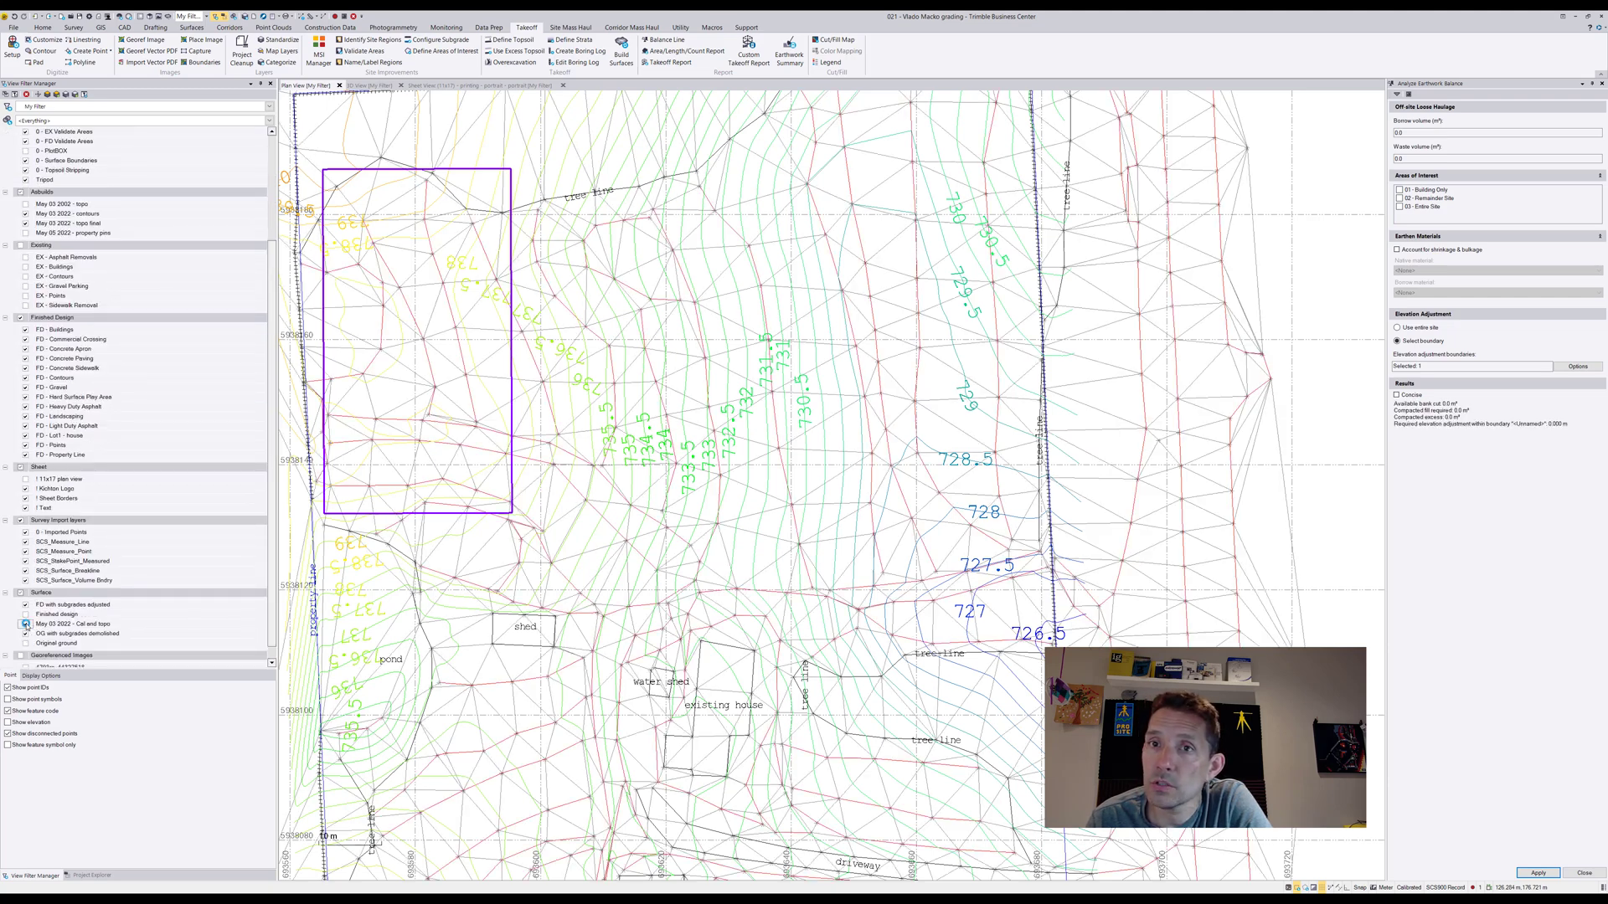
{"action": "left_click", "coordinate": [25, 623]}
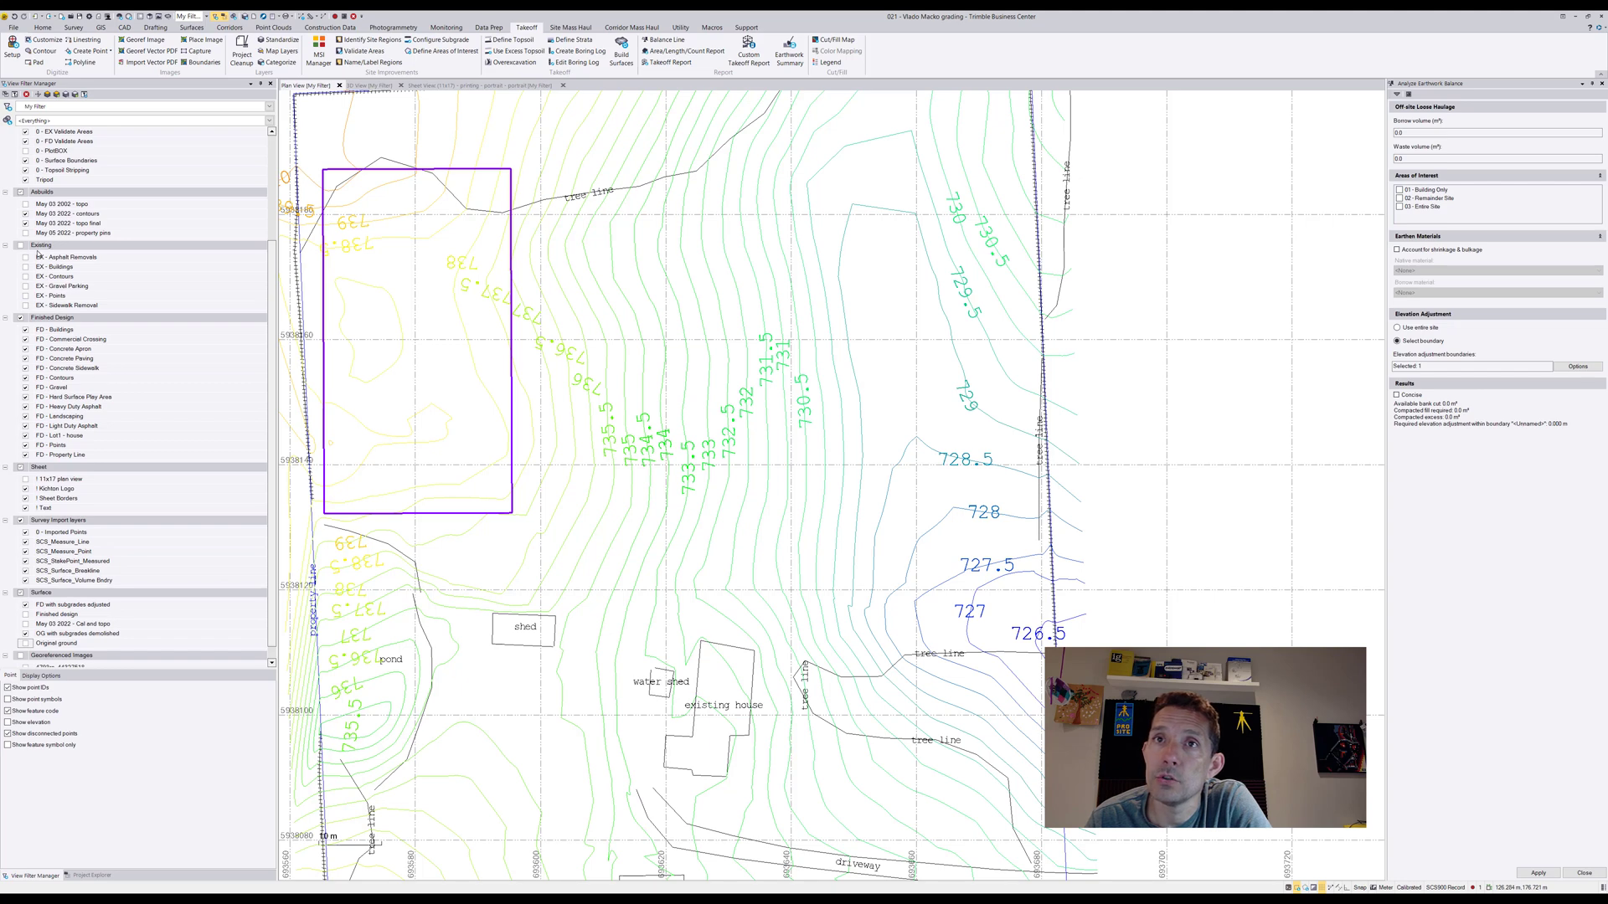
Isolate the May 03 2022 - contours layer and select all contour lines across the site
{"action": "left_click", "coordinate": [67, 215]}
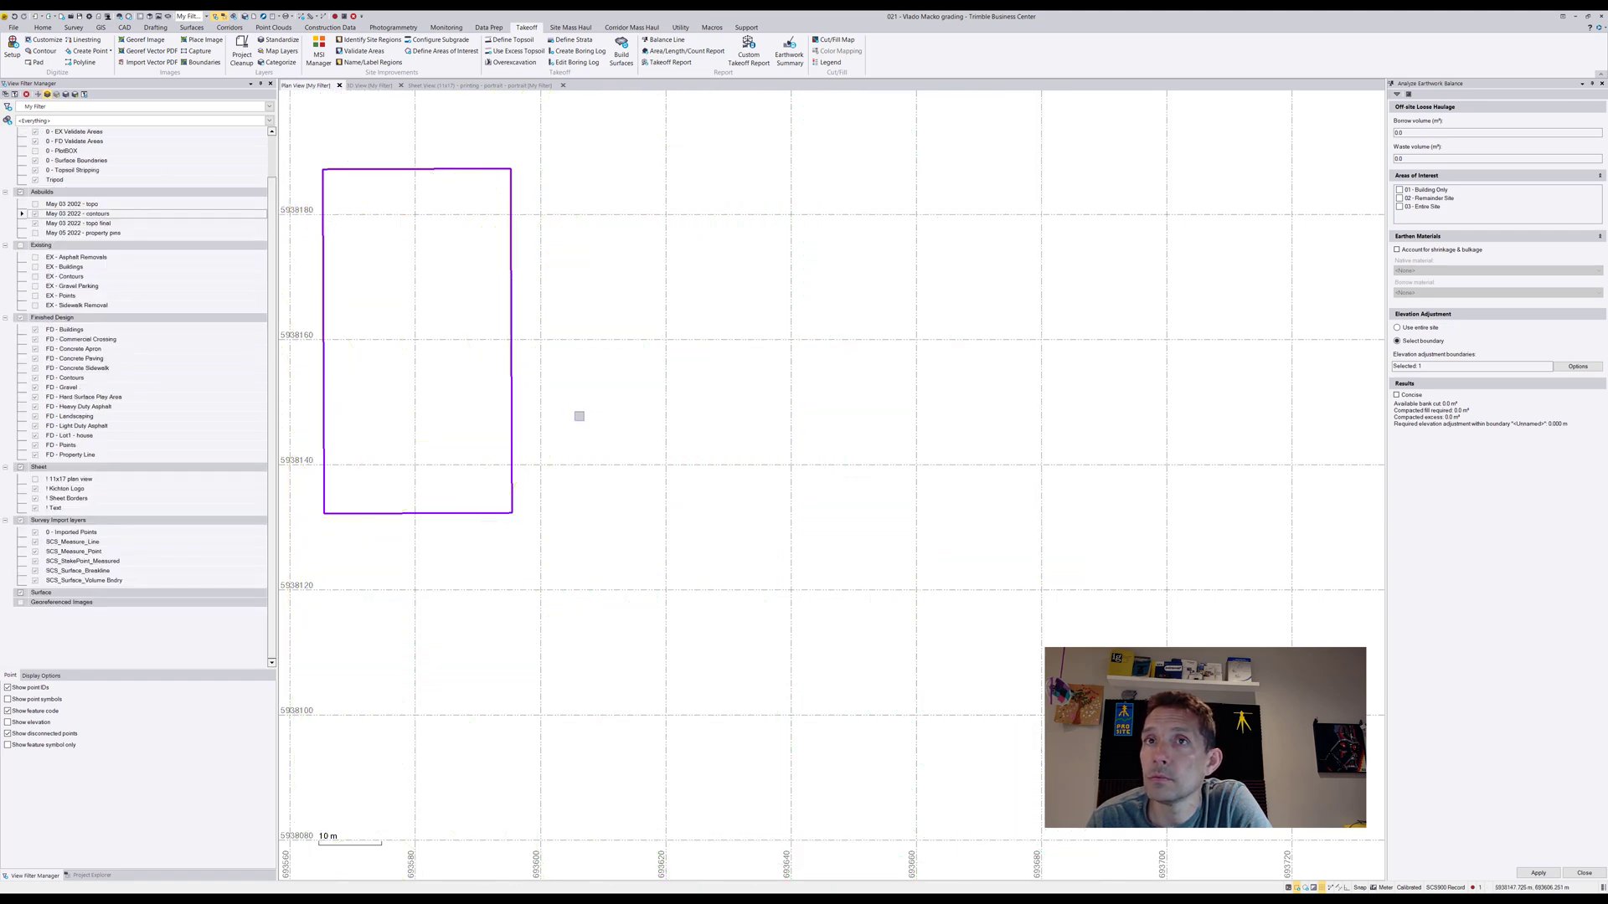
{"action": "left_click", "coordinate": [73, 214]}
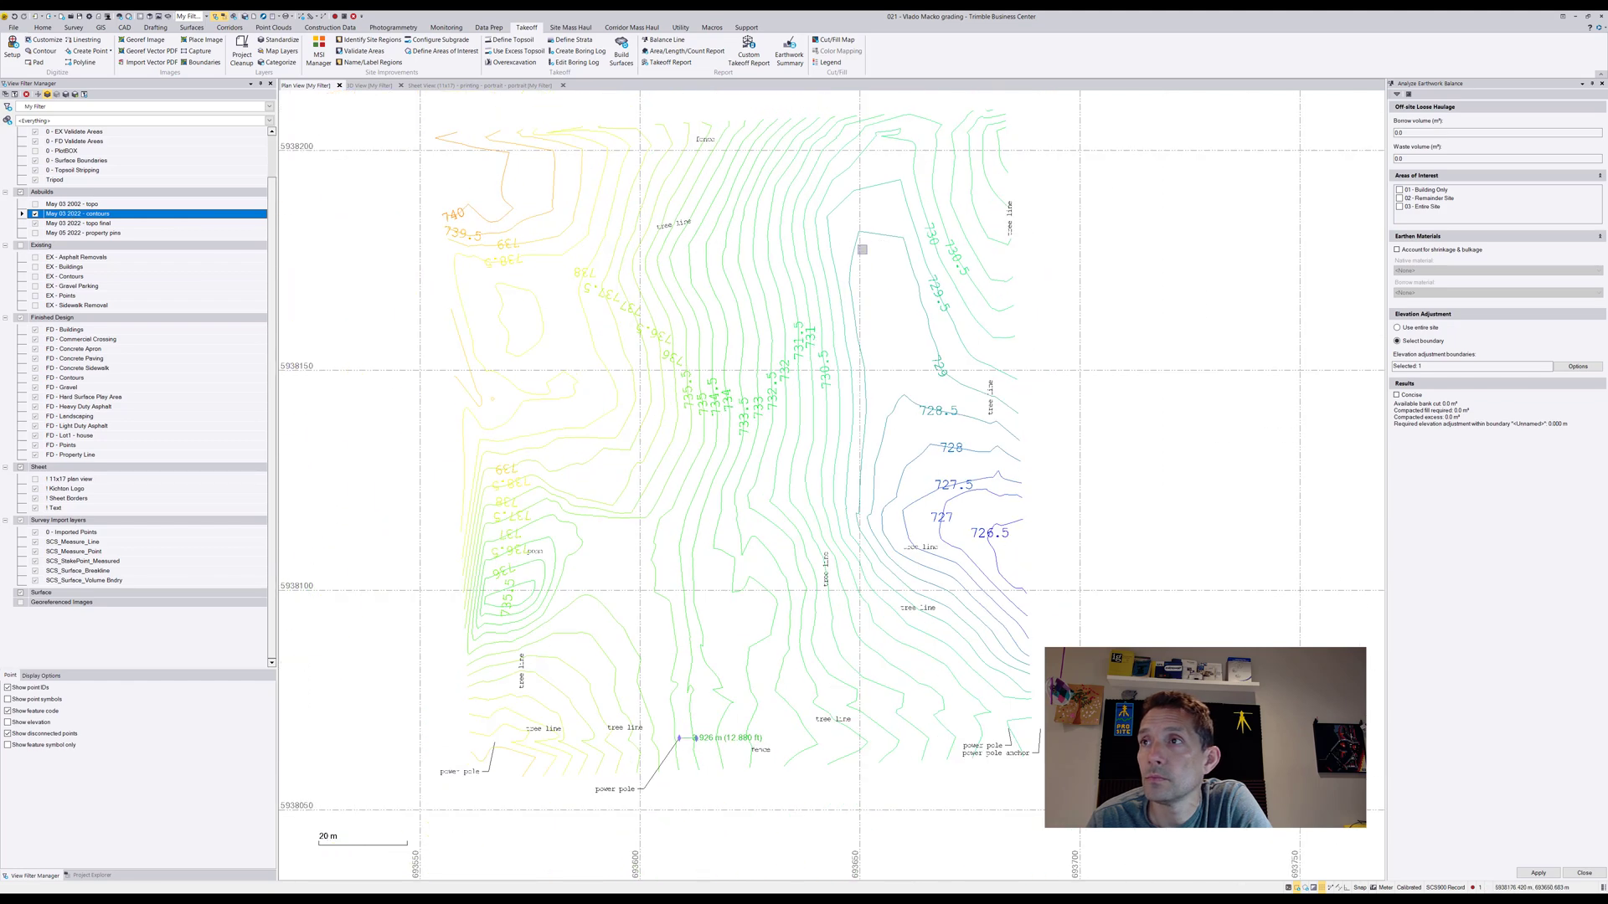
{"action": "left_click_drag", "start_coordinate": [1055, 130], "coordinate": [321, 204]}
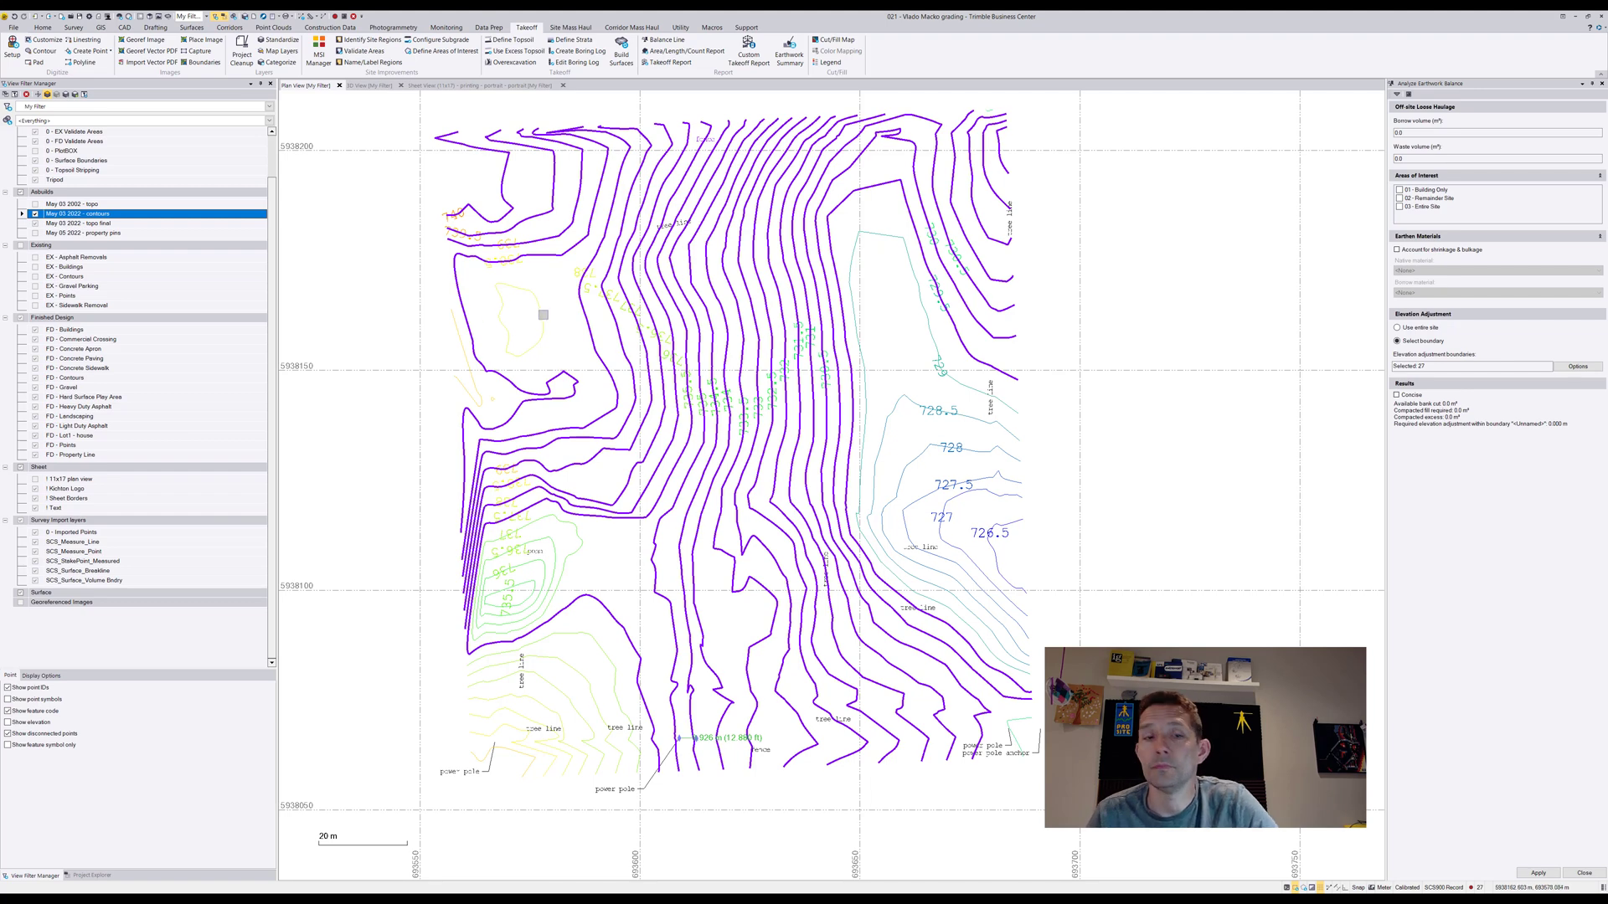
{"action": "left_click", "coordinate": [484, 324]}
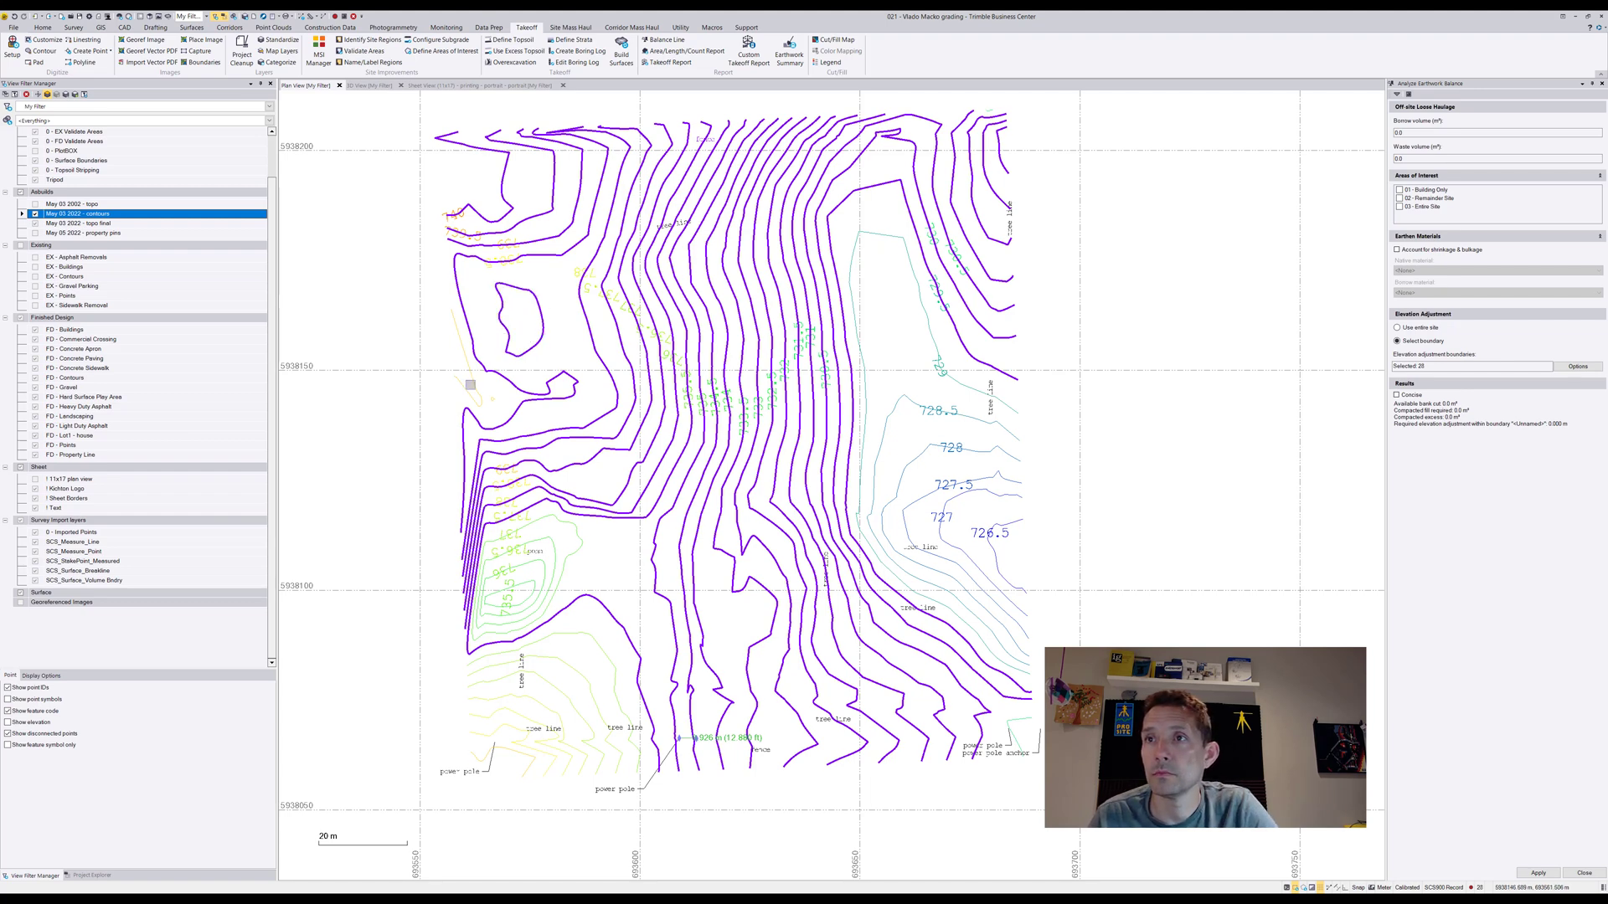
{"action": "left_click", "coordinate": [474, 385]}
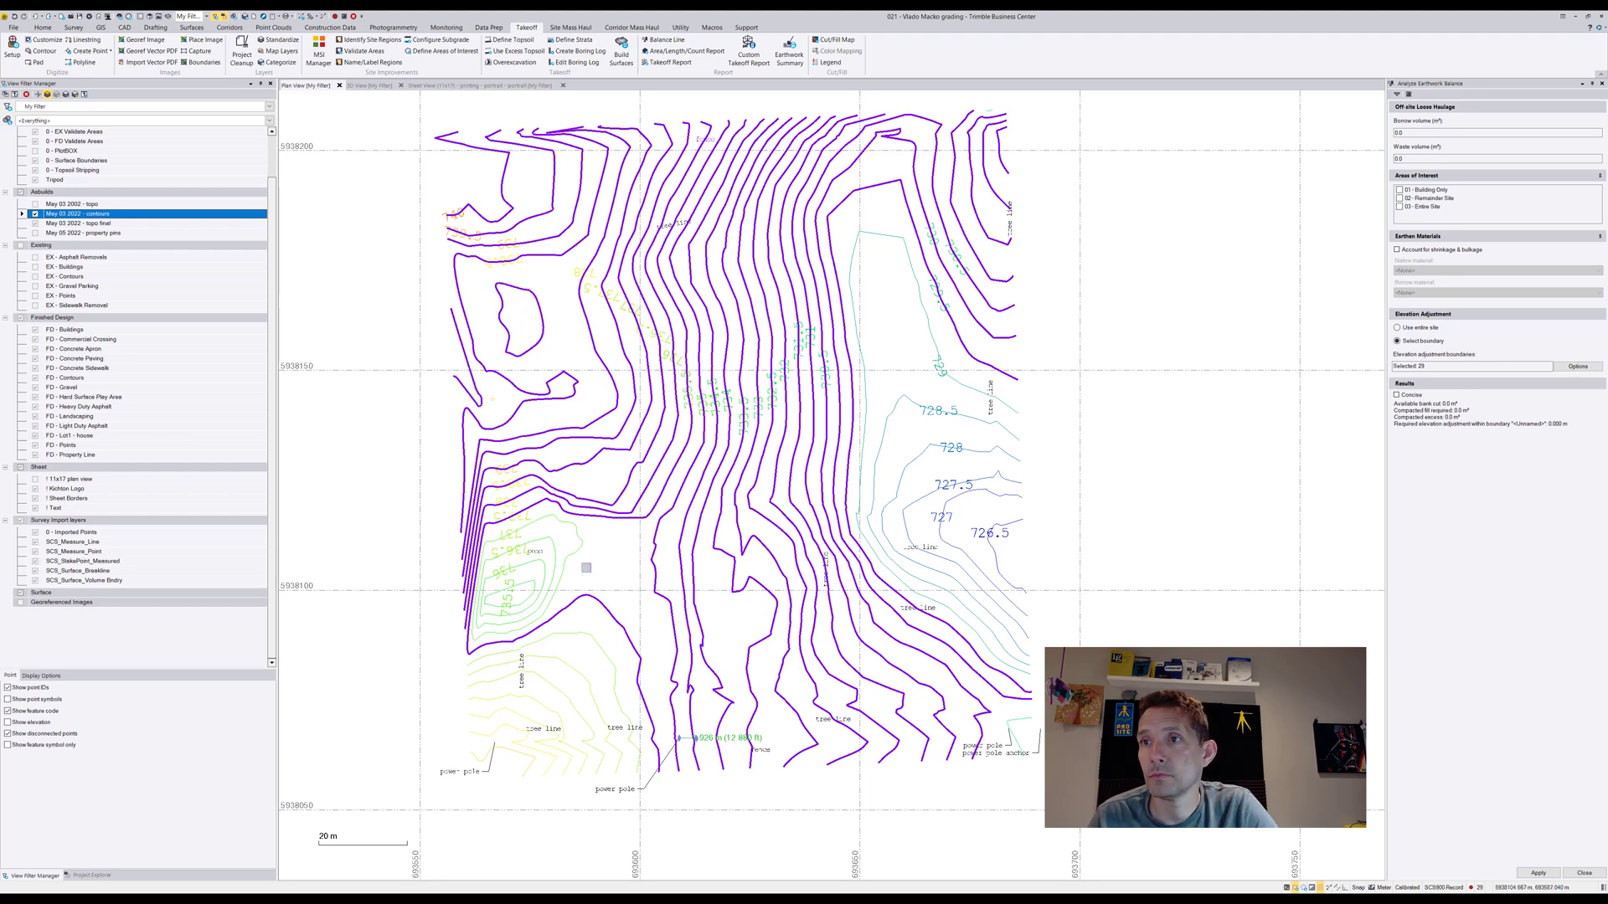
{"action": "left_click_drag", "start_coordinate": [592, 551], "coordinate": [515, 778]}
{"action": "left_click", "coordinate": [532, 587]}
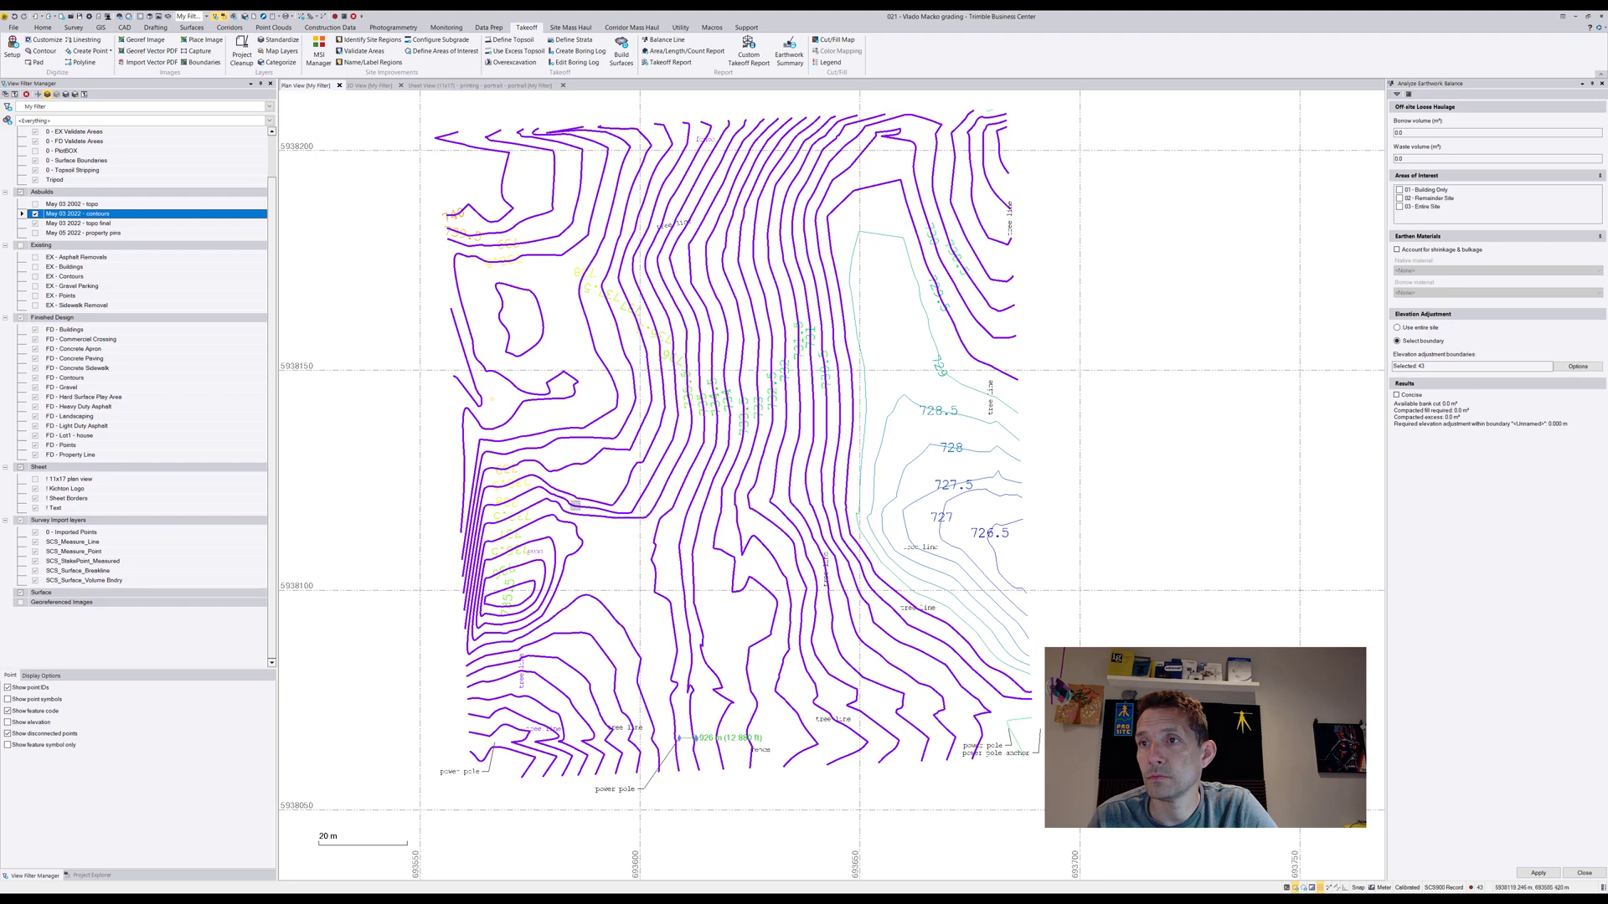
{"action": "left_click_drag", "start_coordinate": [1027, 569], "coordinate": [970, 632]}
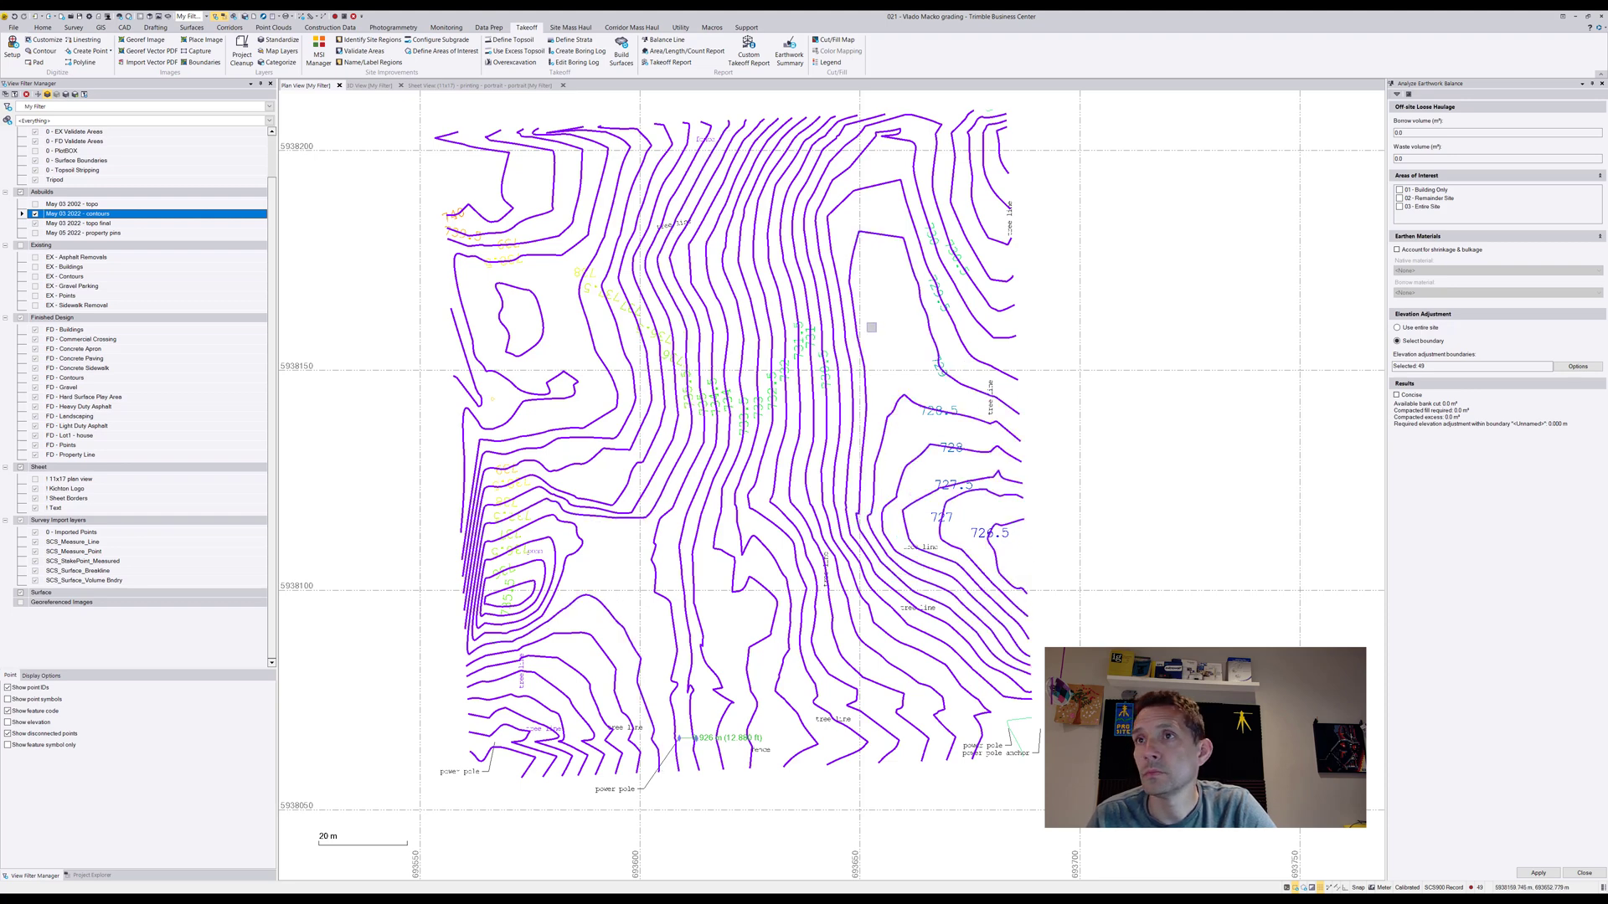
Copy the selected contours onto the EX - Contours layer and restore the display of the other layers
{"action": "left_click", "coordinate": [126, 27]}
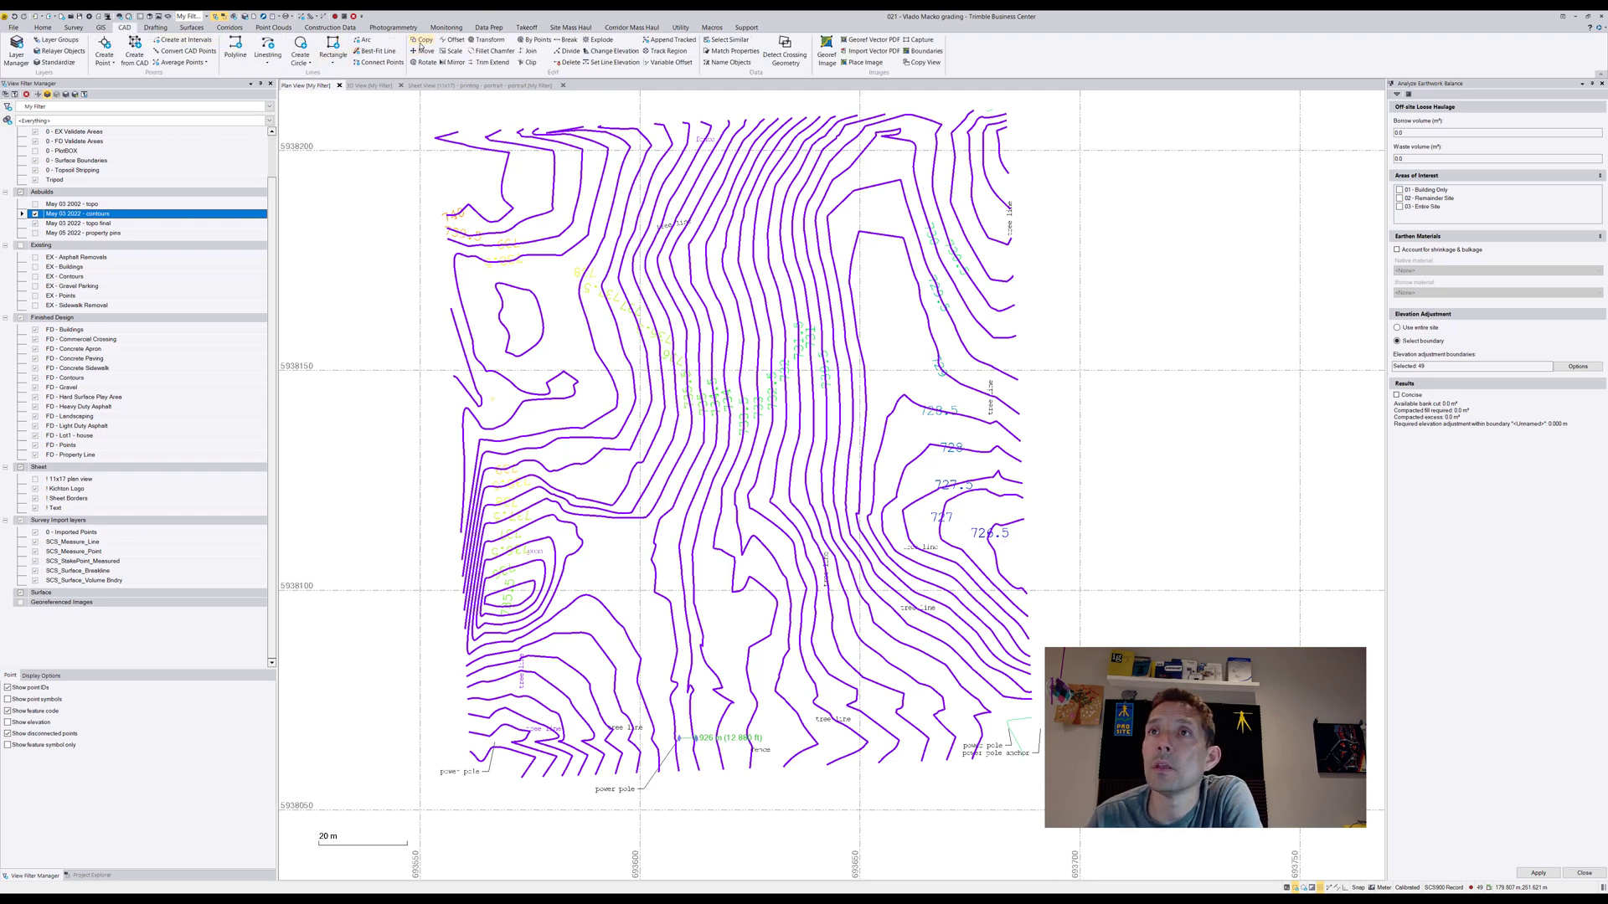
{"action": "left_click", "coordinate": [421, 39]}
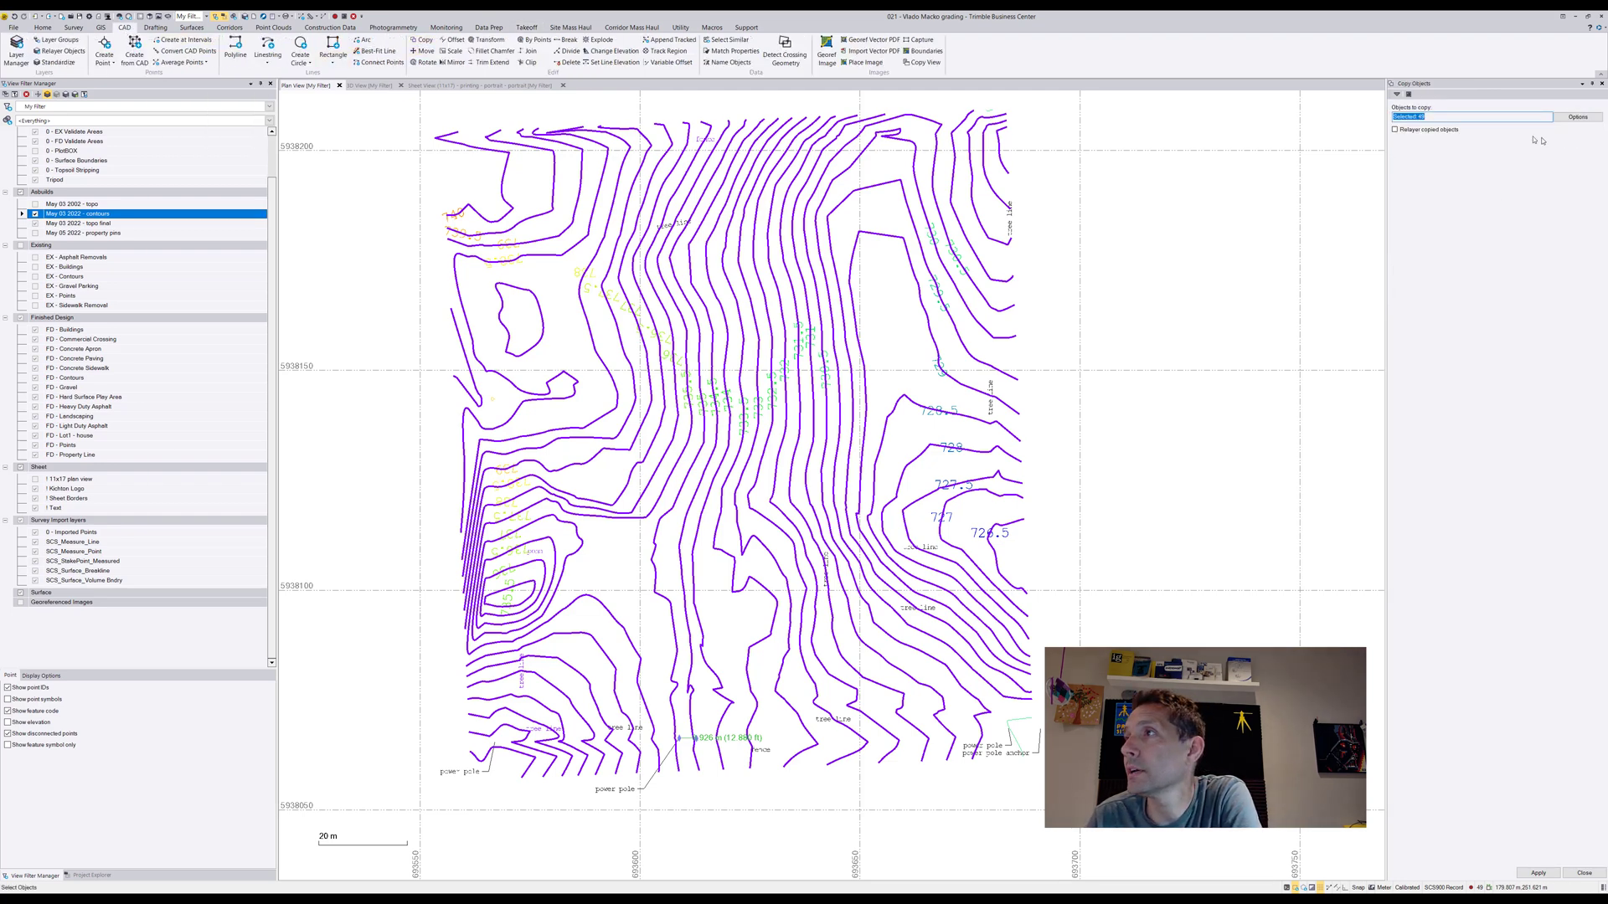
{"action": "left_click", "coordinate": [1428, 130]}
{"action": "left_click", "coordinate": [1599, 143]}
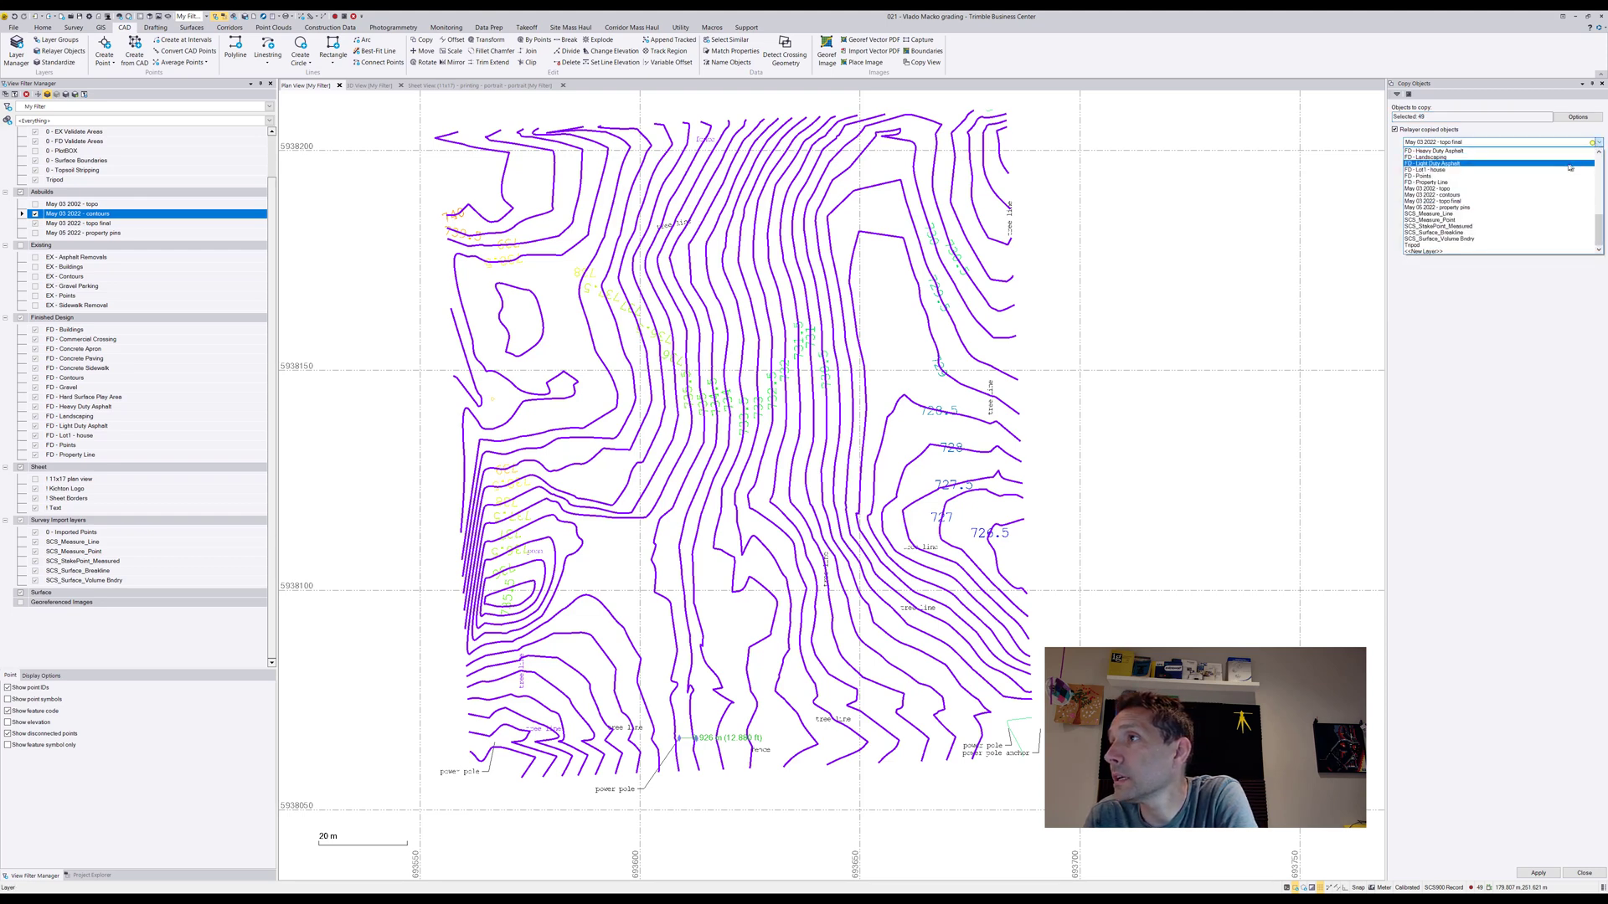
{"action": "scroll", "coordinate": [1475, 190], "scroll_direction": "up", "scroll_amount": 3}
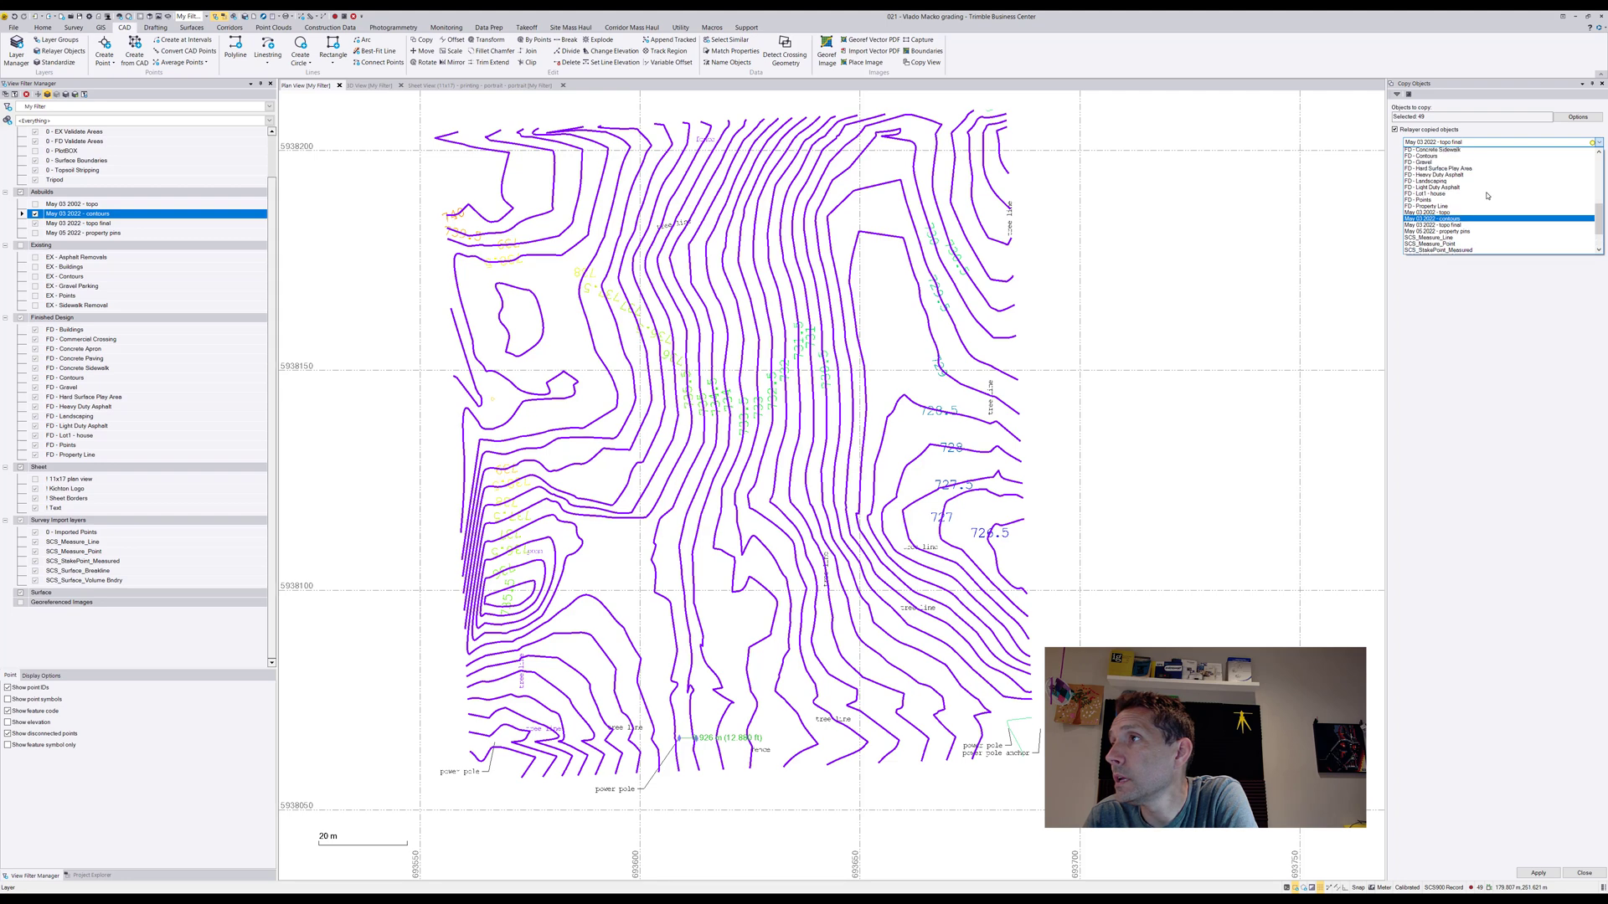
{"action": "scroll", "coordinate": [1474, 190], "scroll_direction": "up", "scroll_amount": 2}
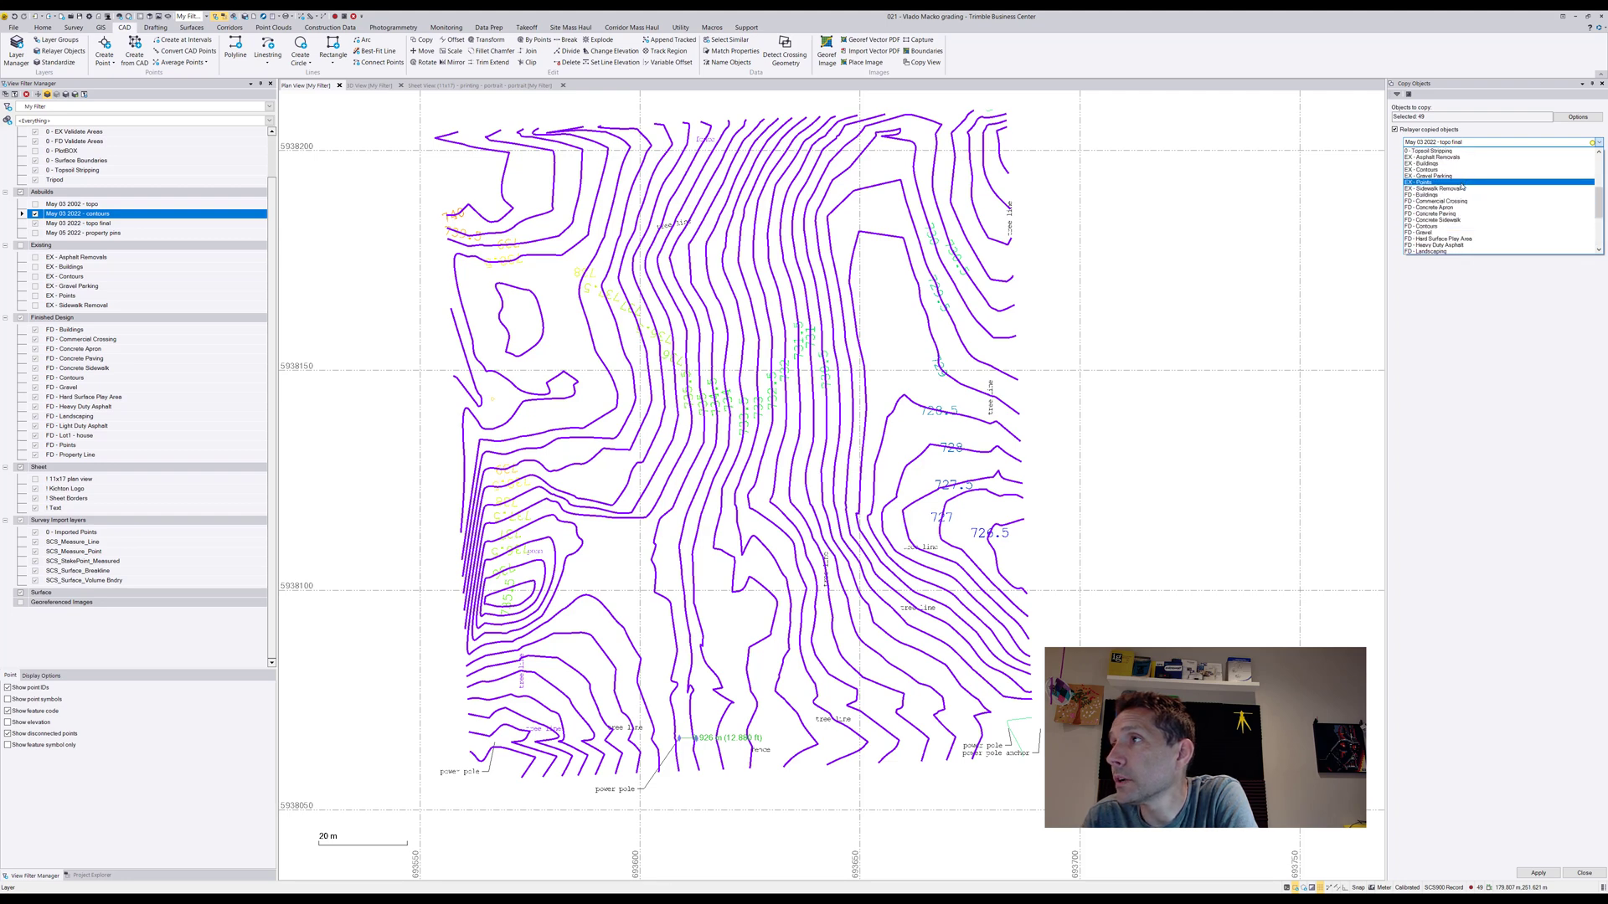
{"action": "left_click", "coordinate": [1455, 172]}
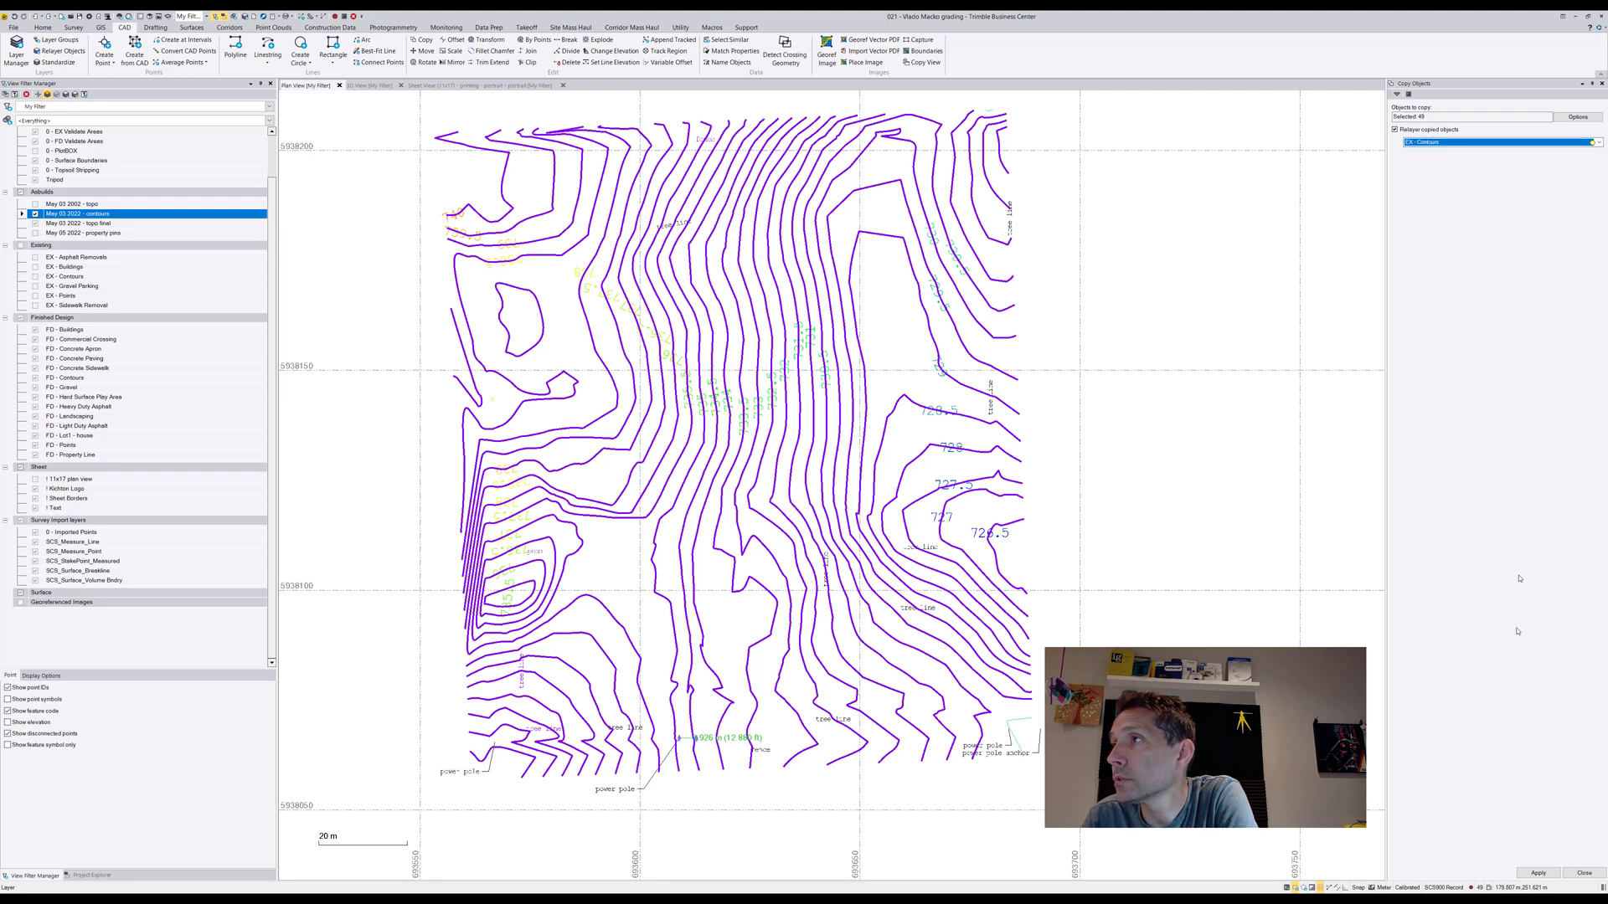
{"action": "left_click", "coordinate": [1538, 872]}
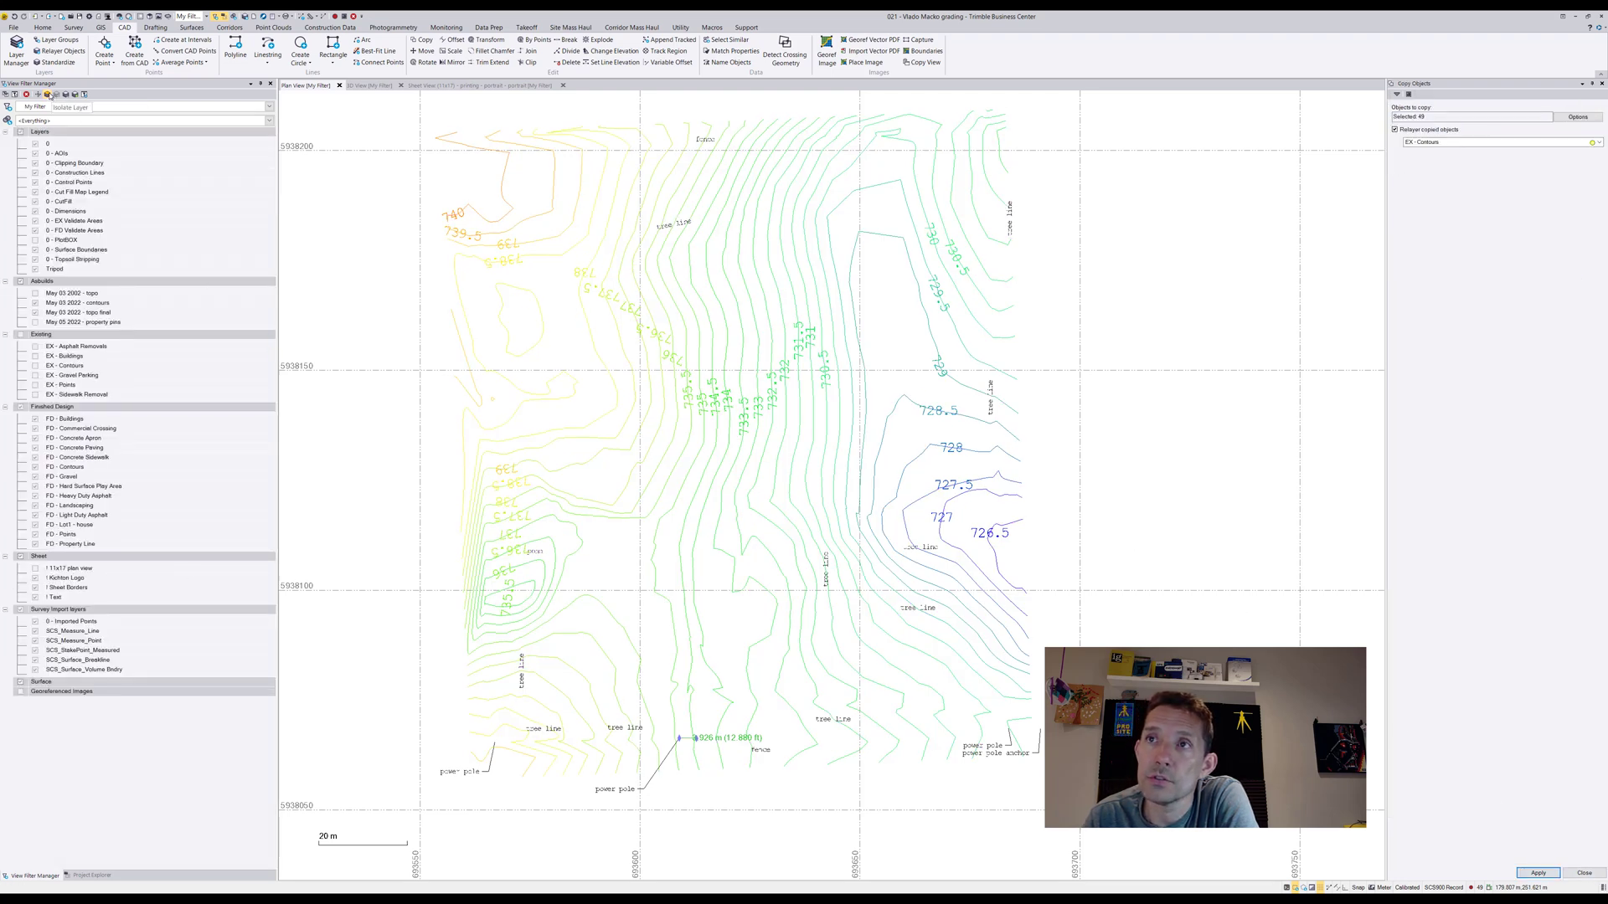
{"action": "left_click", "coordinate": [48, 95]}
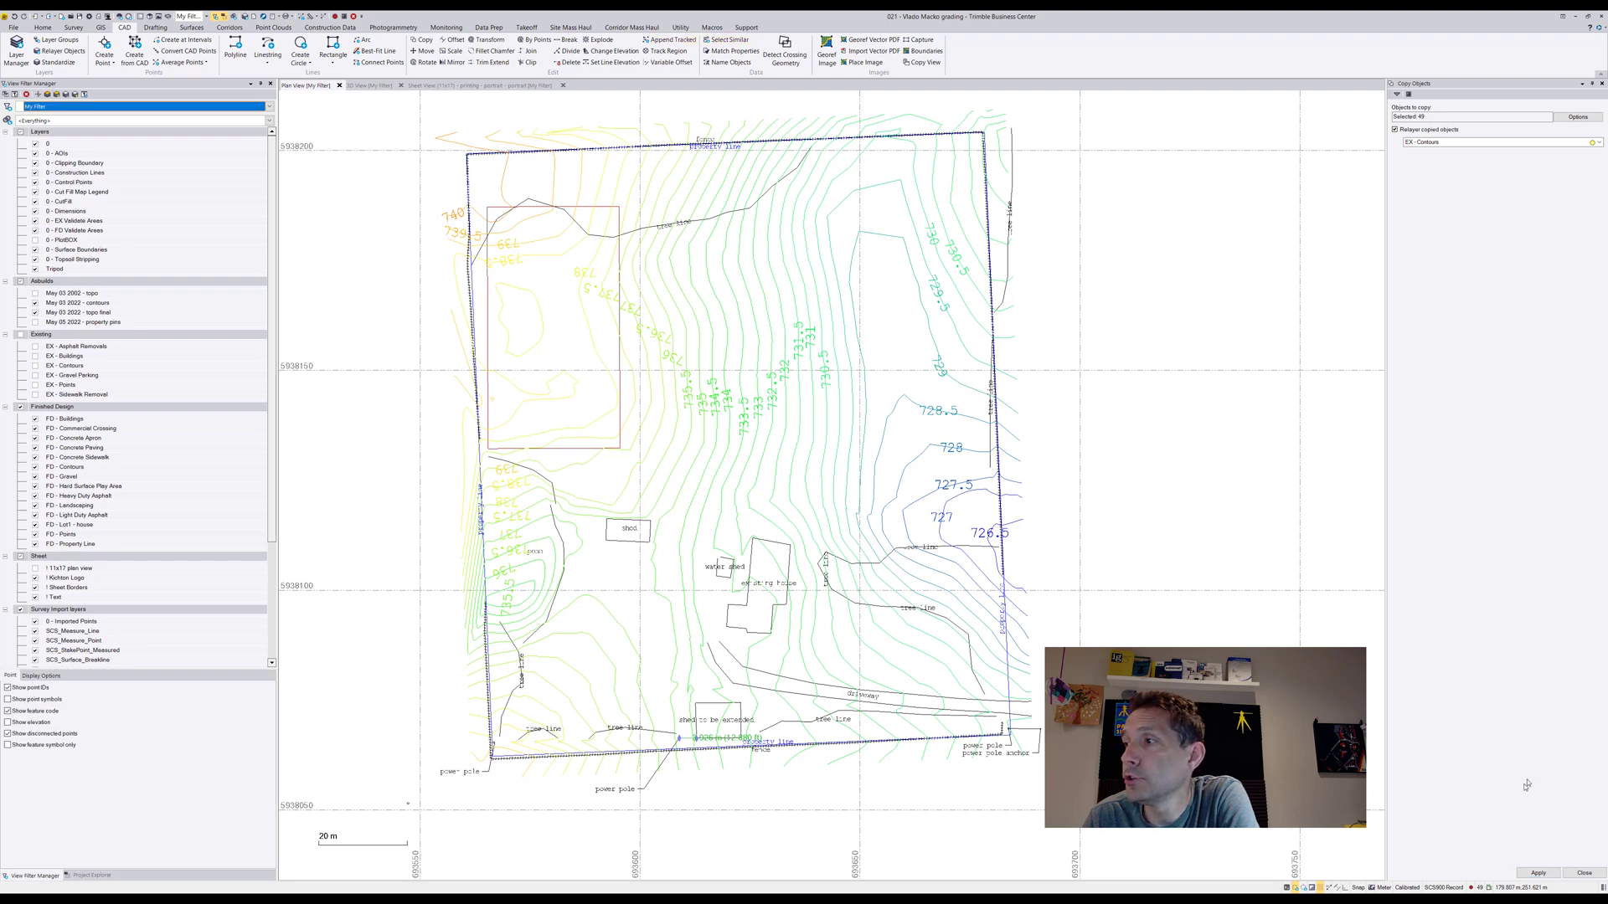
{"action": "left_click", "coordinate": [1584, 873]}
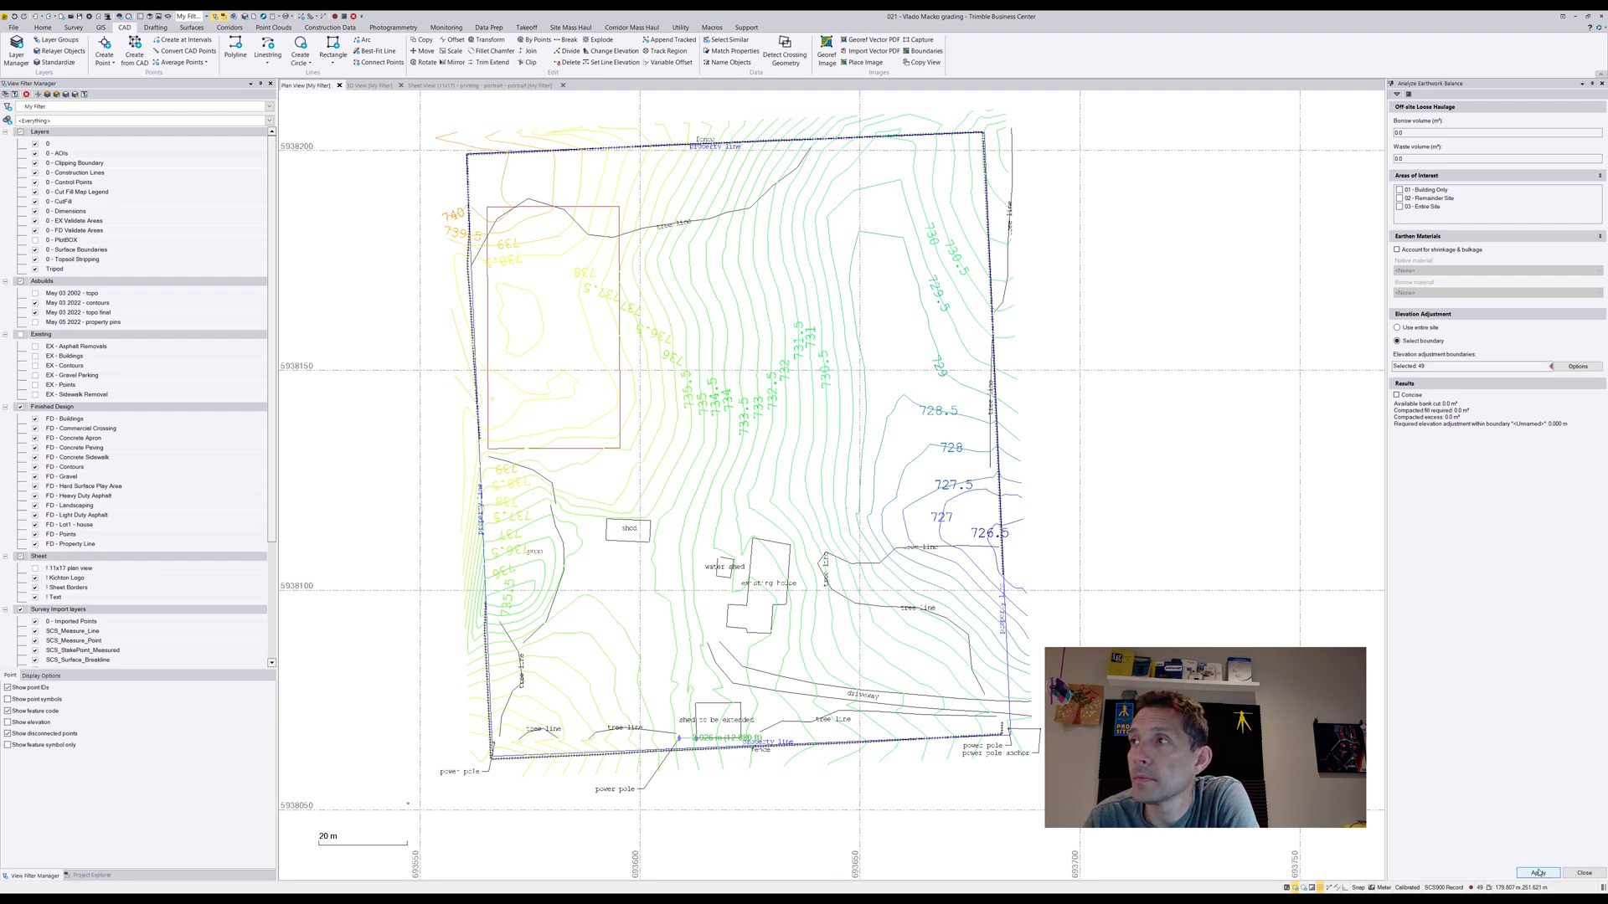
Reselect only the rectangular pad outline as the elevation adjustment boundary and run the earthwork balance analysis
{"action": "left_click", "coordinate": [1538, 872]}
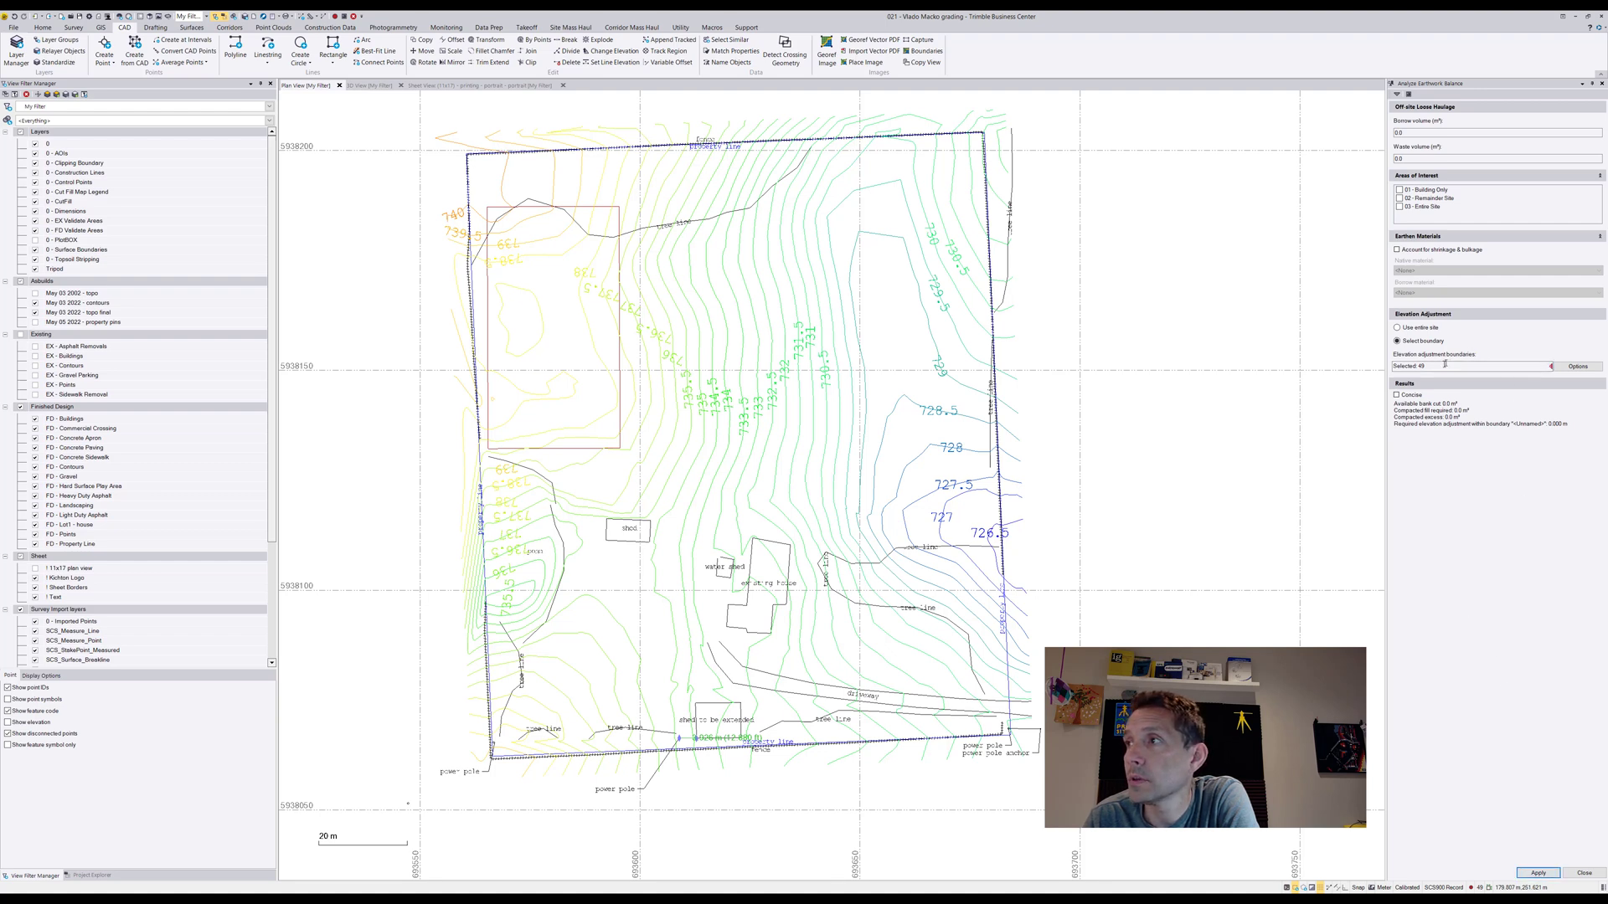
{"action": "left_click", "coordinate": [619, 368]}
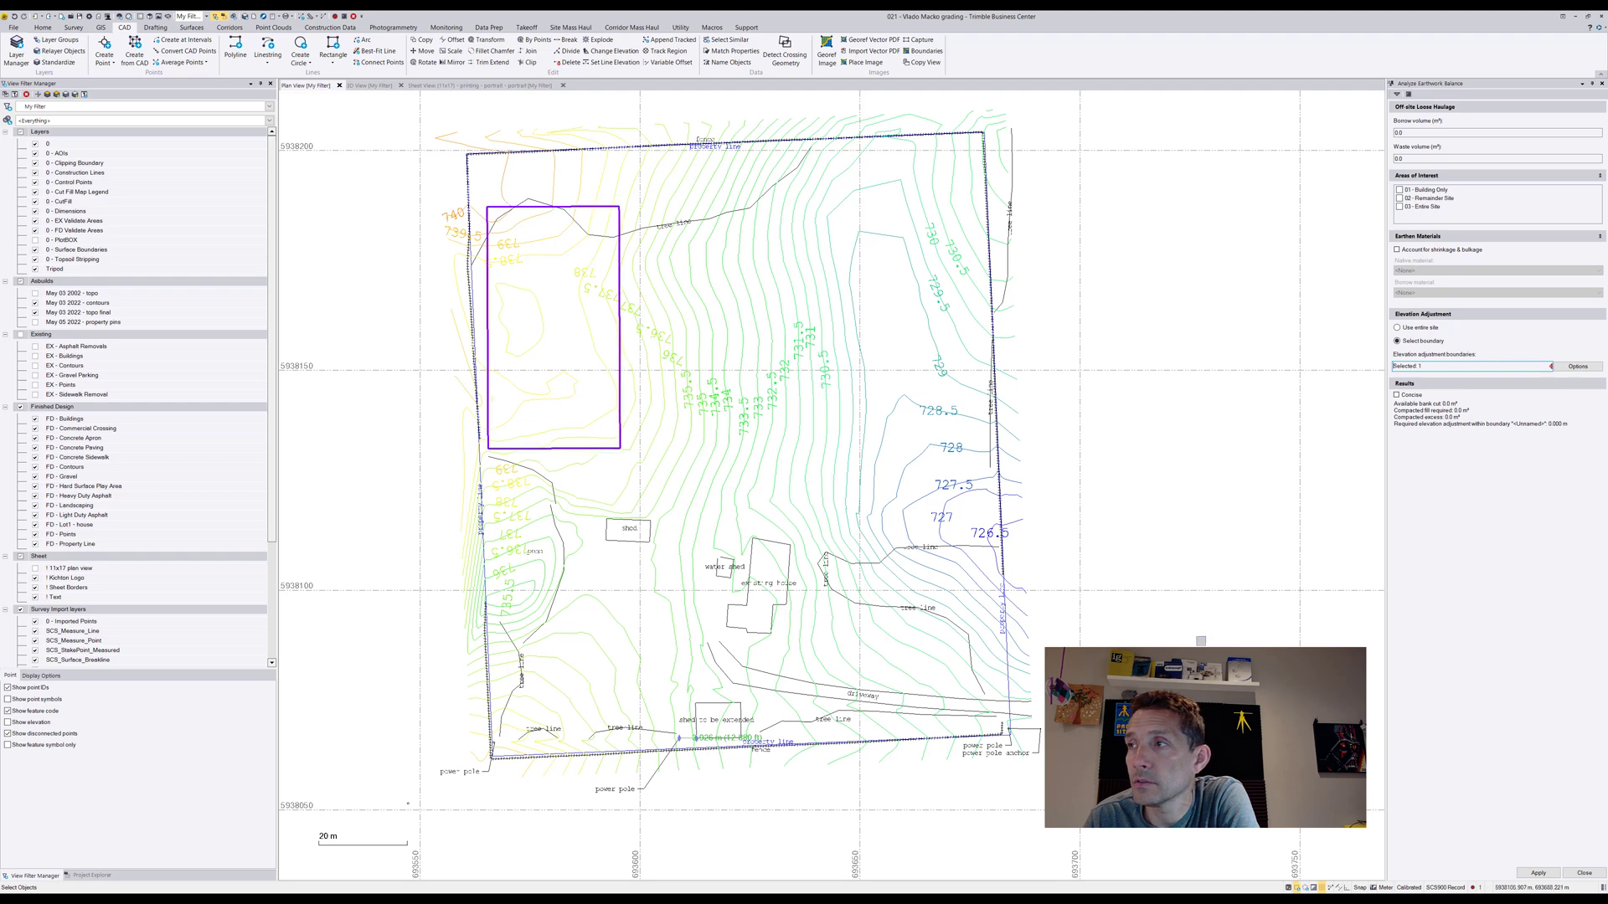
{"action": "left_click", "coordinate": [1528, 873]}
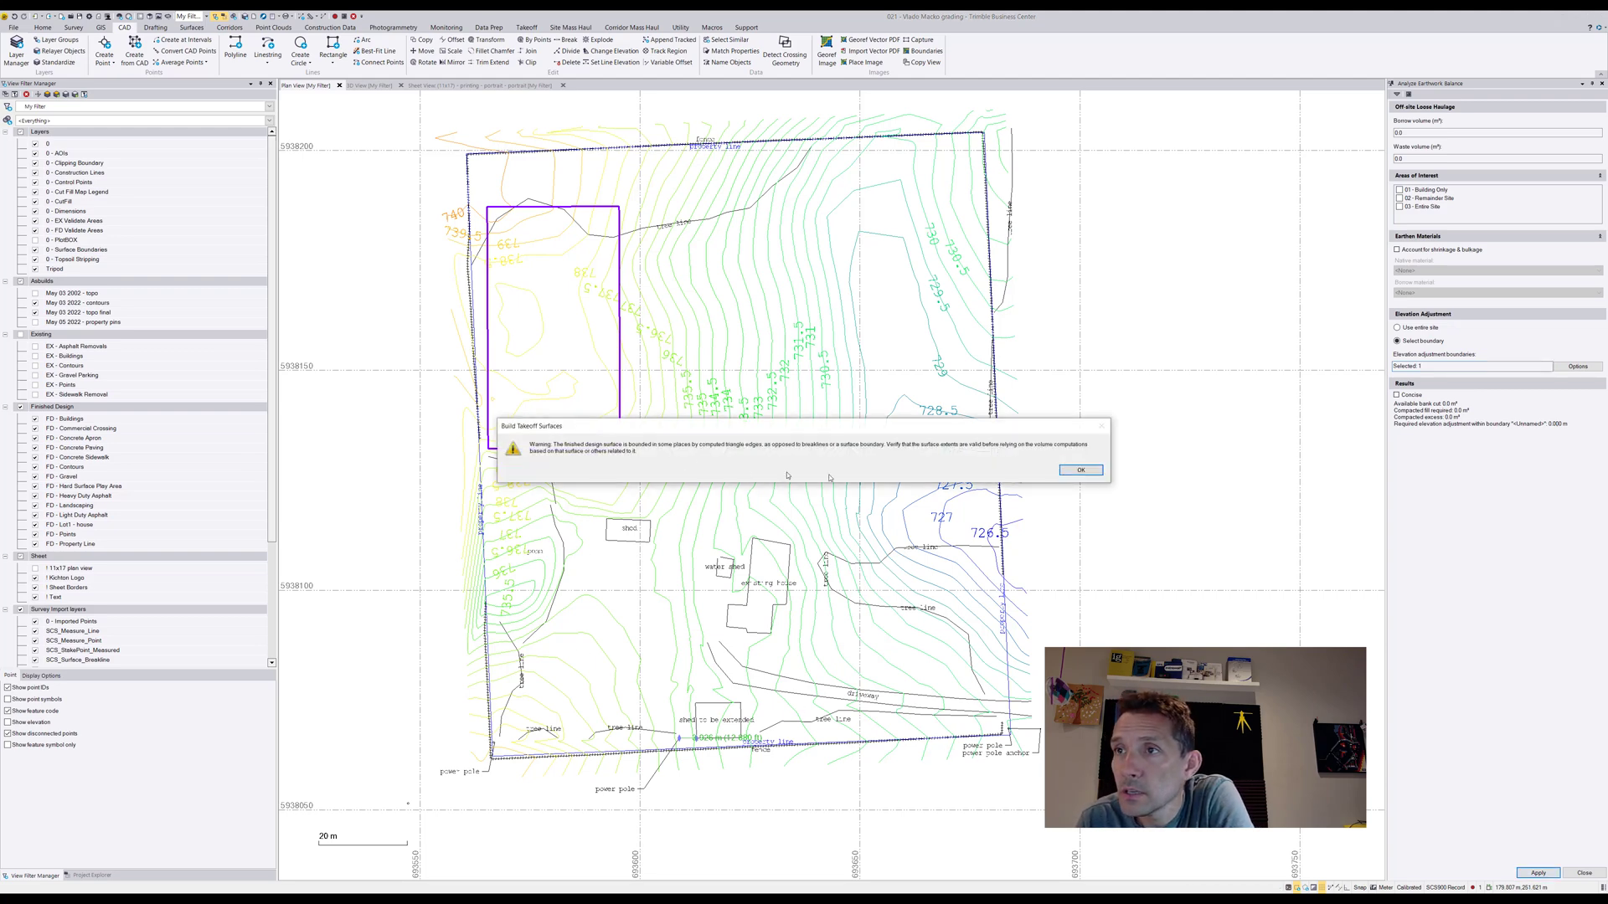
{"action": "left_click", "coordinate": [1085, 470]}
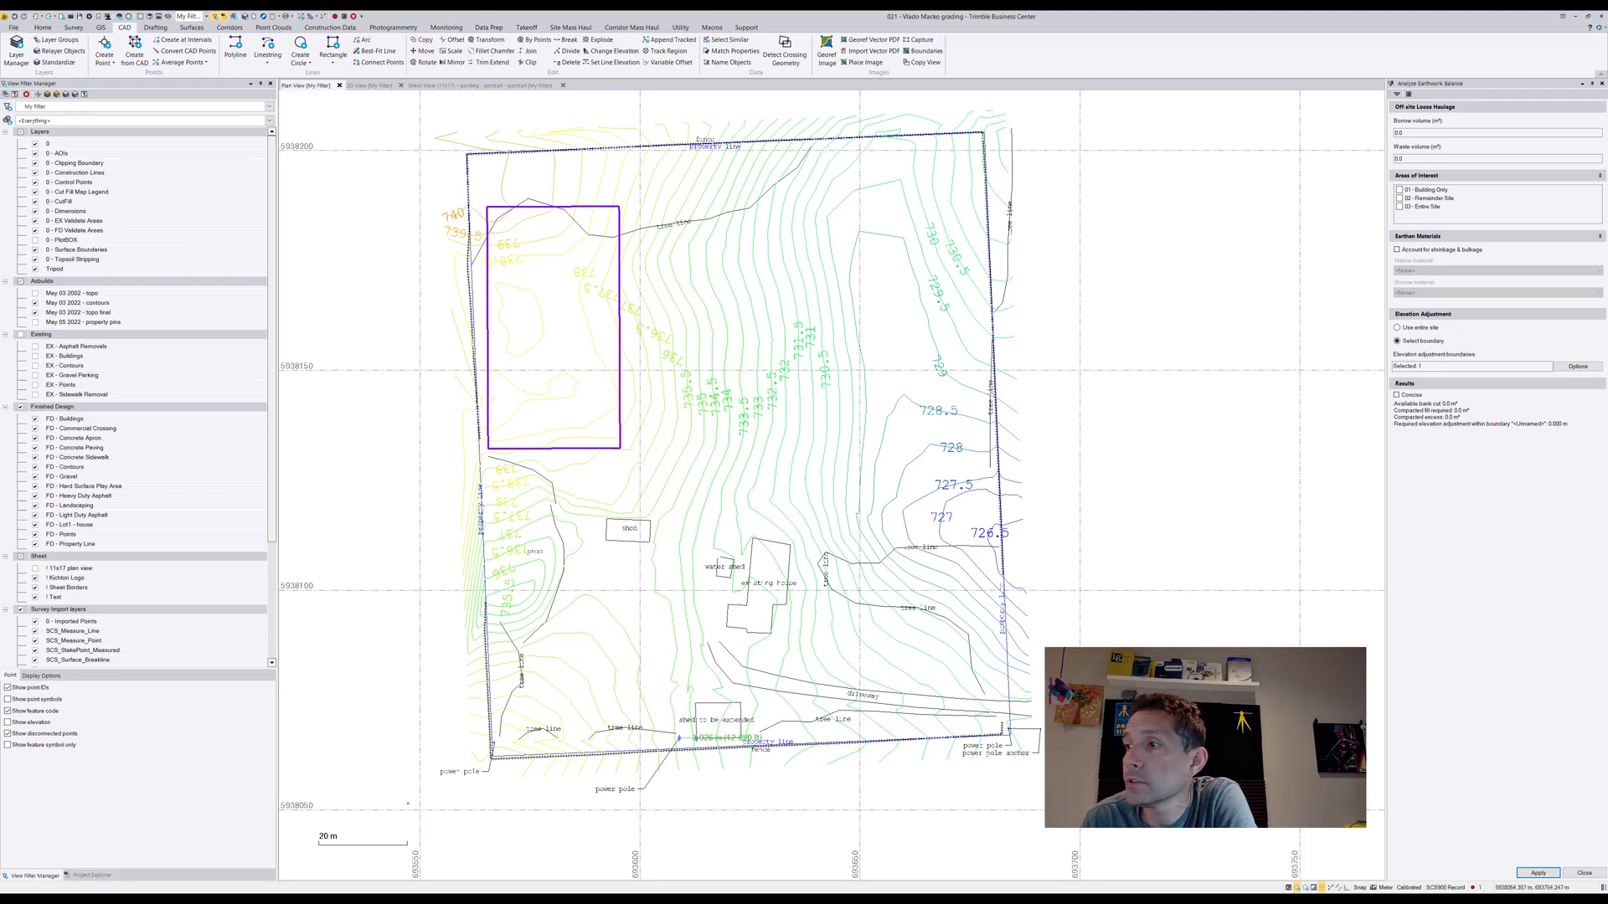
Assign the selected rectangular pad outline to the FD - Contours layer
{"action": "middle_click_drag", "start_coordinate": [1121, 600], "coordinate": [1123, 600]}
{"action": "right_click", "coordinate": [974, 473]}
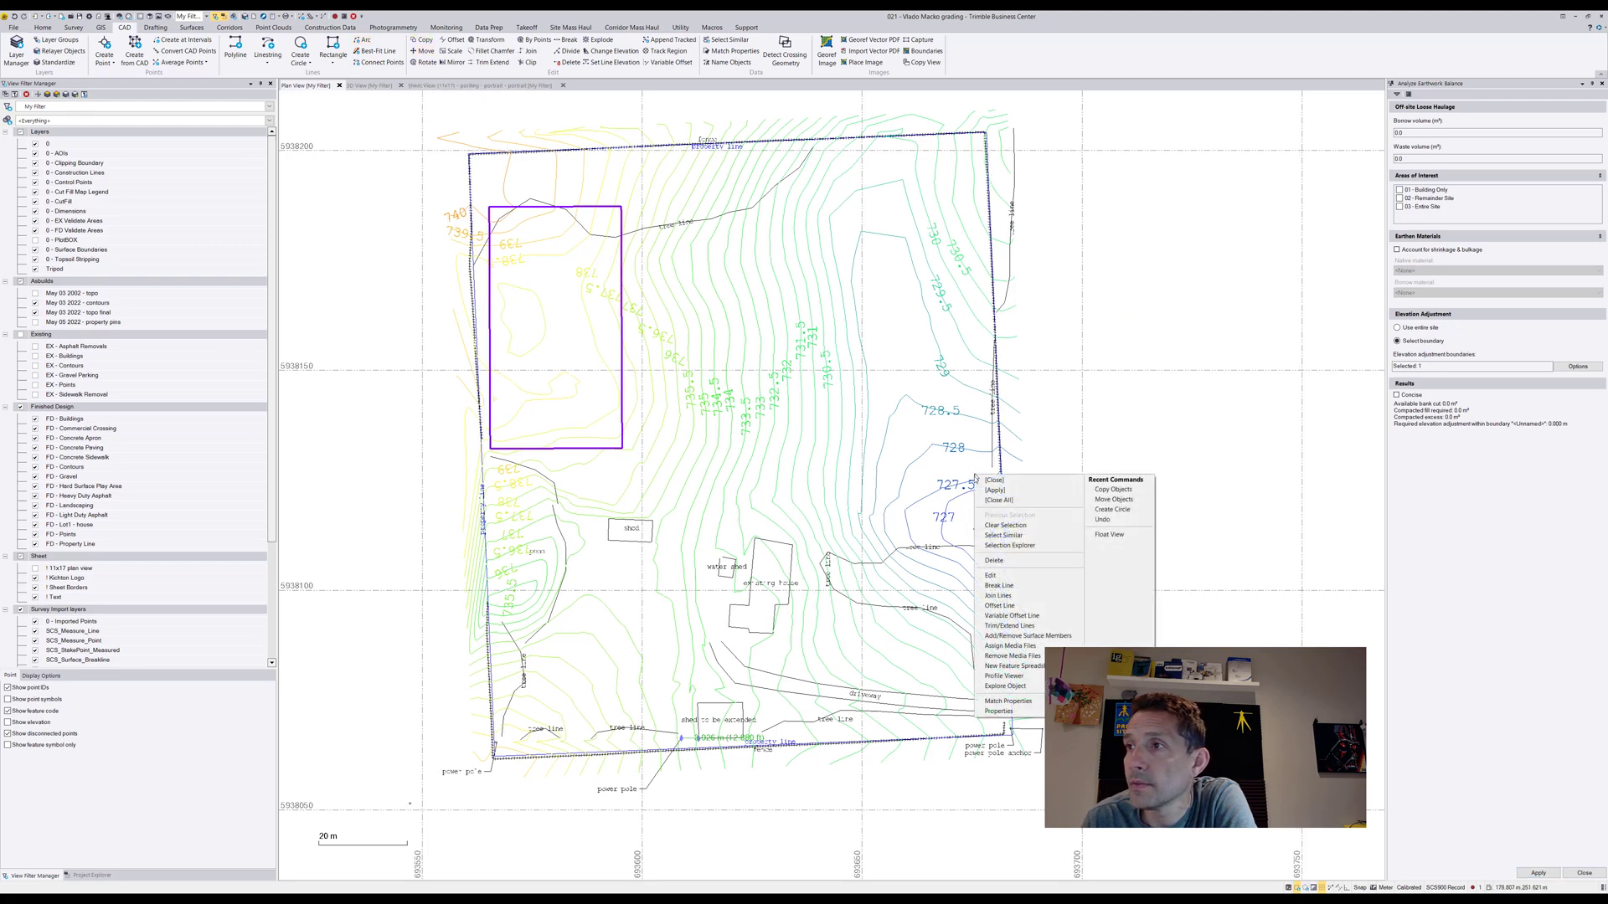
{"action": "left_click", "coordinate": [1001, 712]}
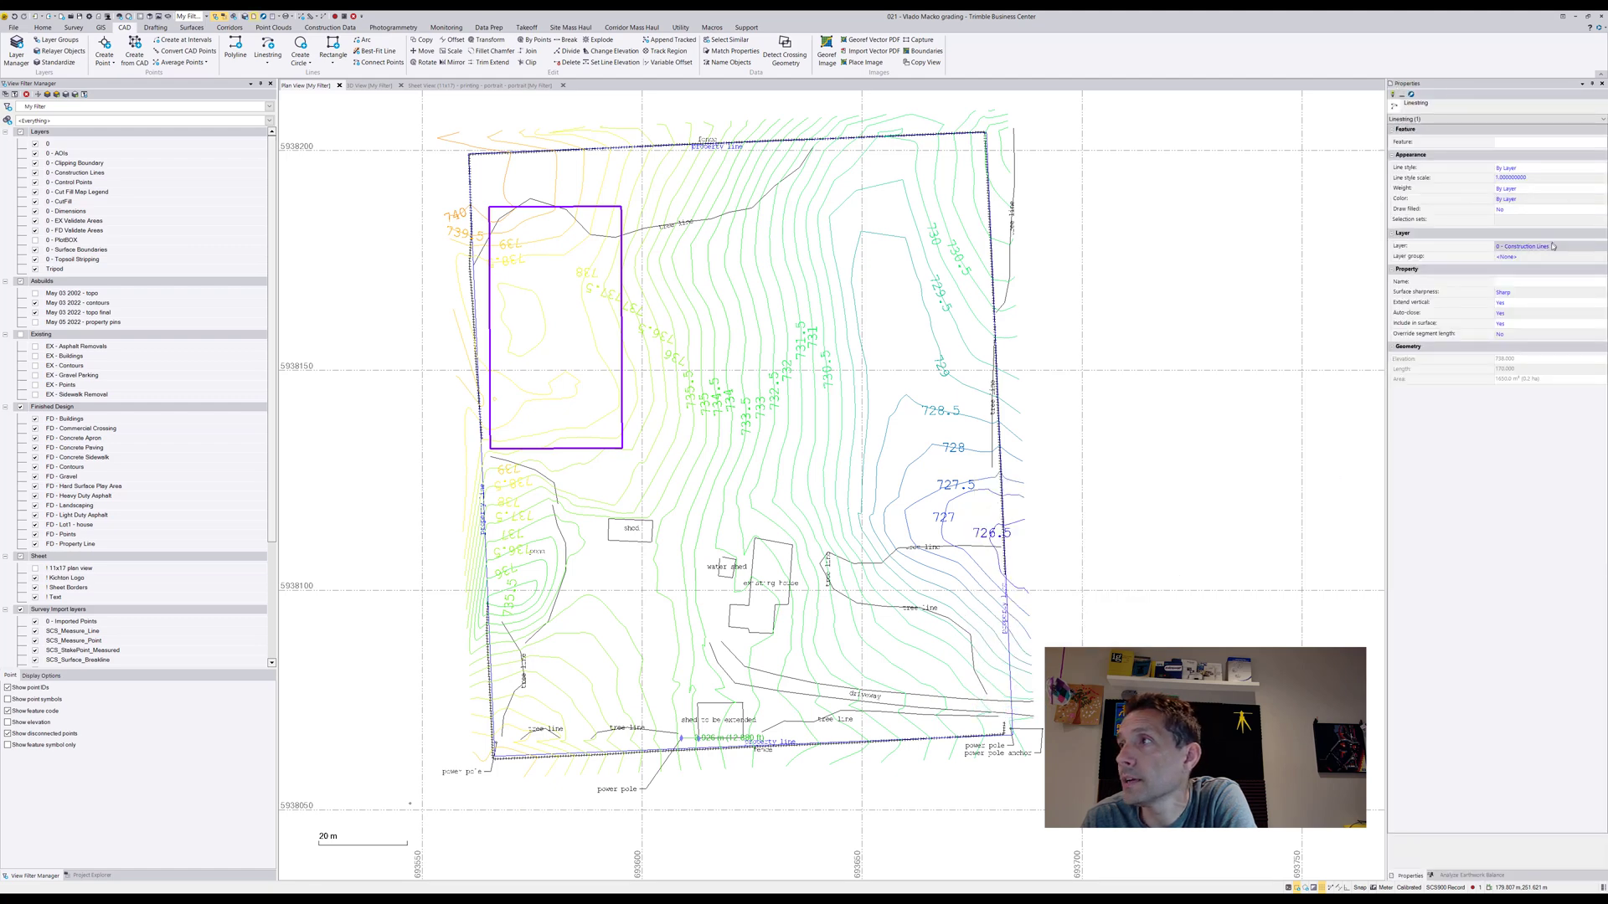
{"action": "left_click", "coordinate": [1601, 246]}
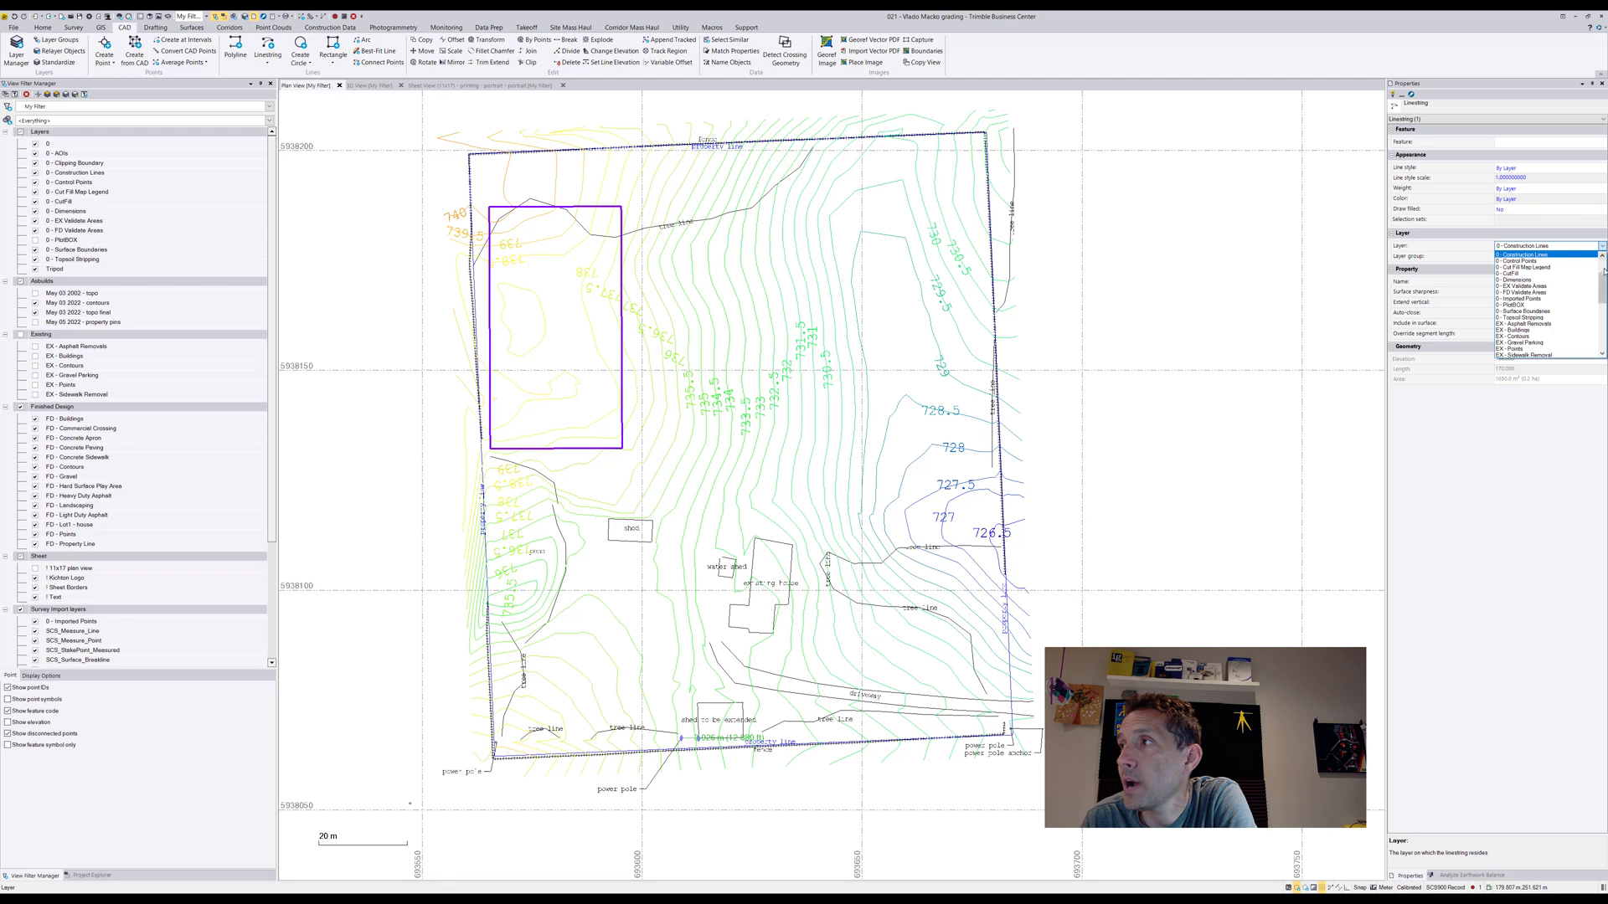
{"action": "left_click_drag", "start_coordinate": [1602, 281], "coordinate": [1603, 312]}
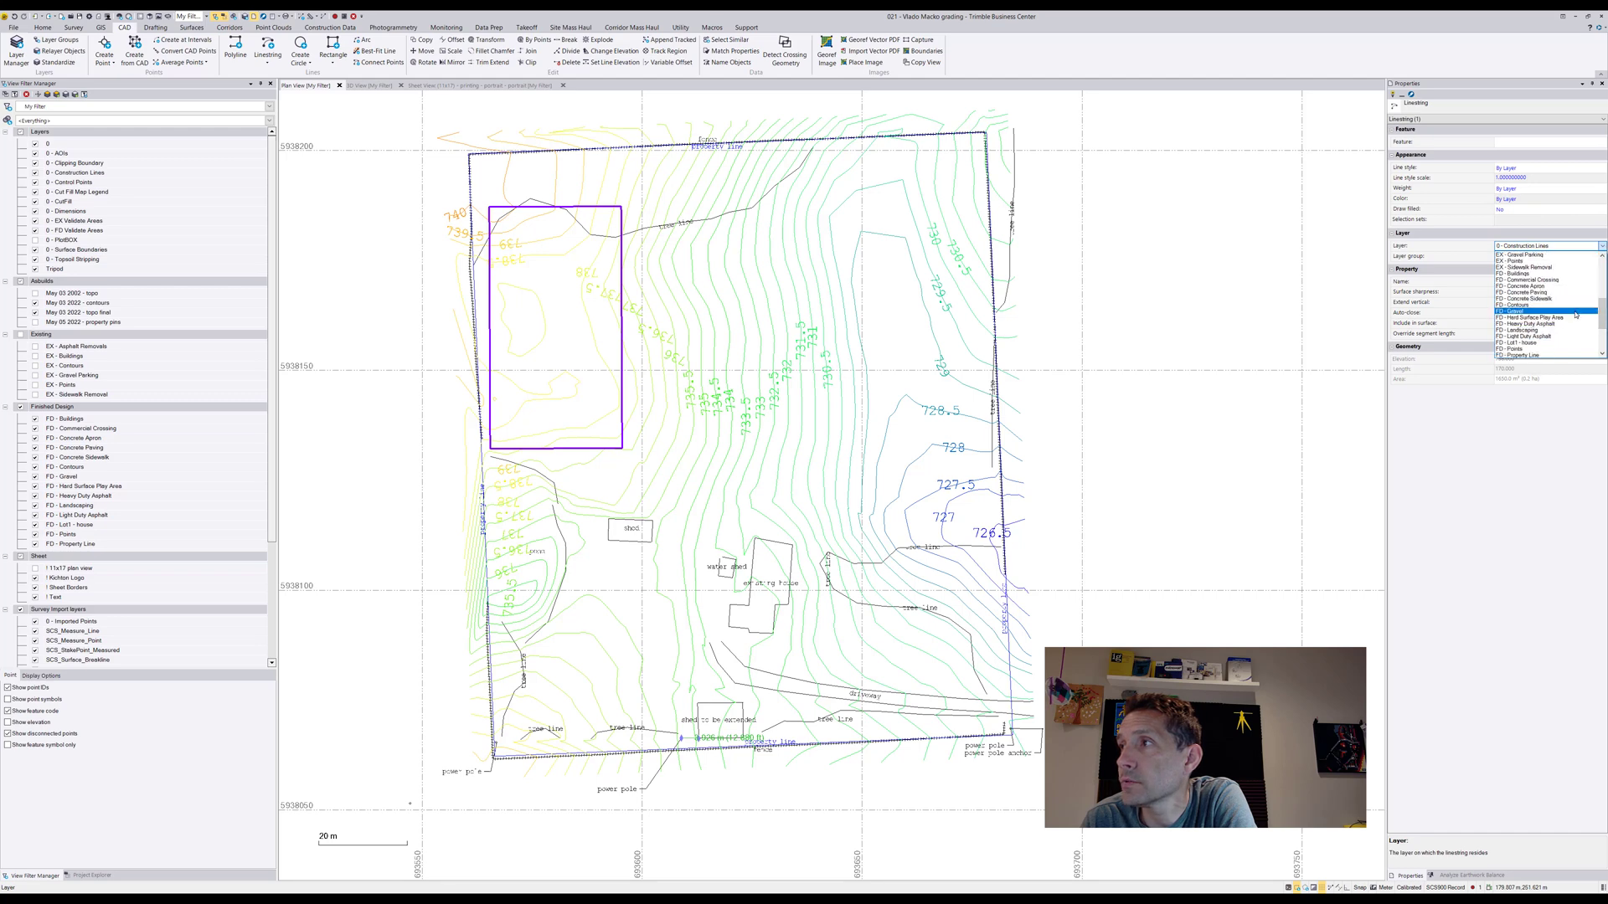
{"action": "left_click", "coordinate": [1568, 304]}
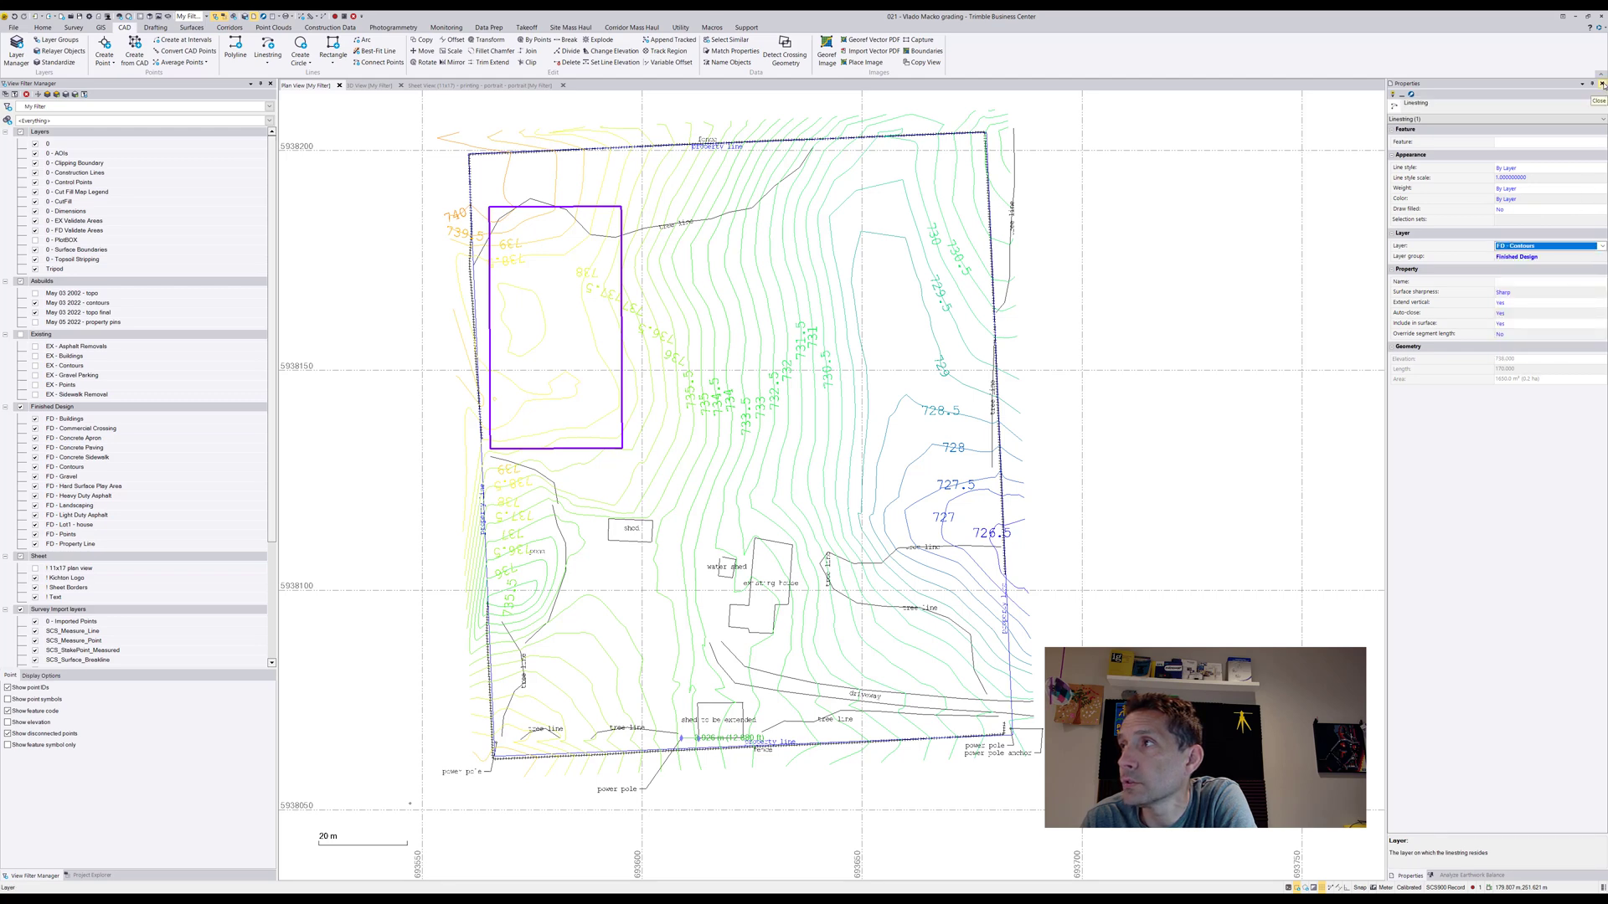
Rerun the earthwork balance analysis and read its cut, fill, excess and required elevation adjustment results
{"action": "left_click", "coordinate": [1473, 875]}
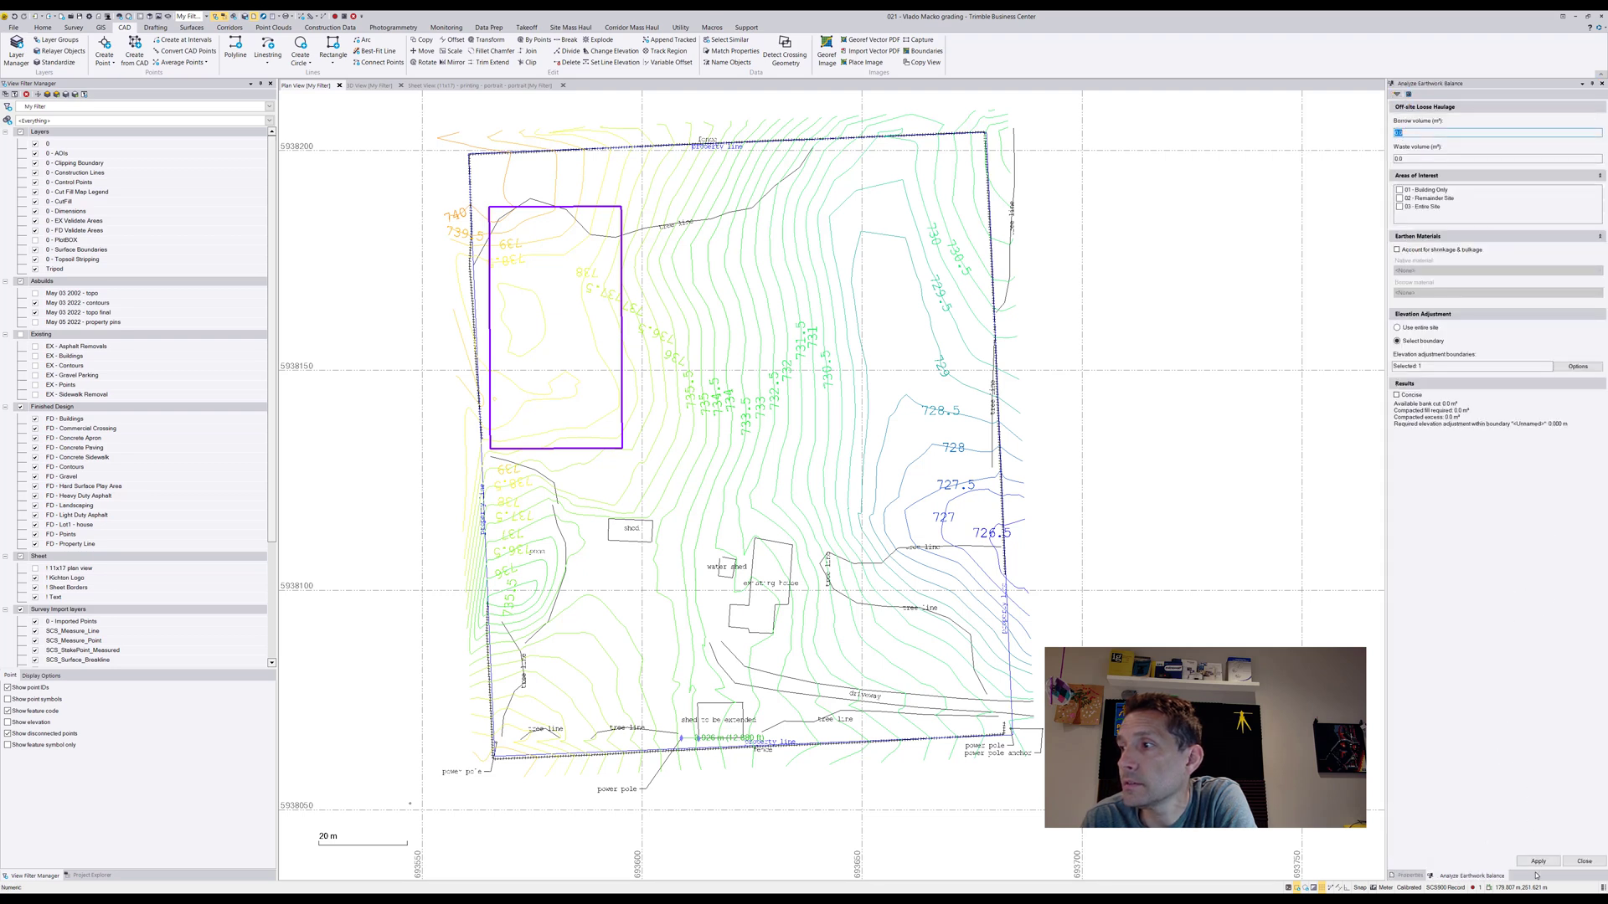
{"action": "left_click", "coordinate": [1538, 861]}
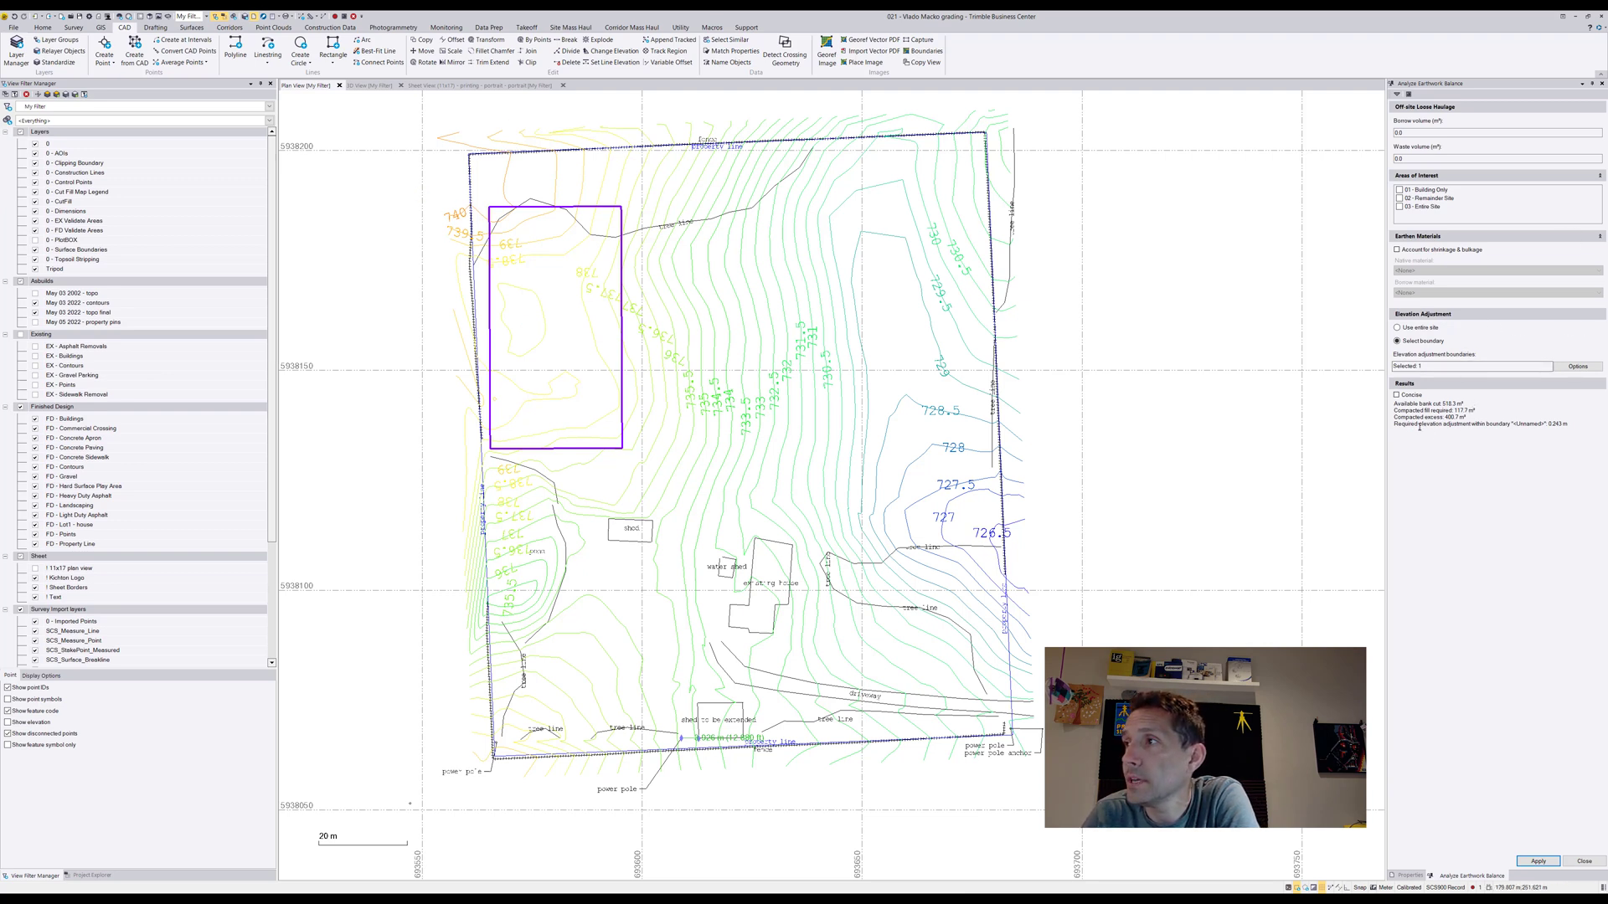
{"action": "left_click_drag", "start_coordinate": [1393, 405], "coordinate": [1465, 405]}
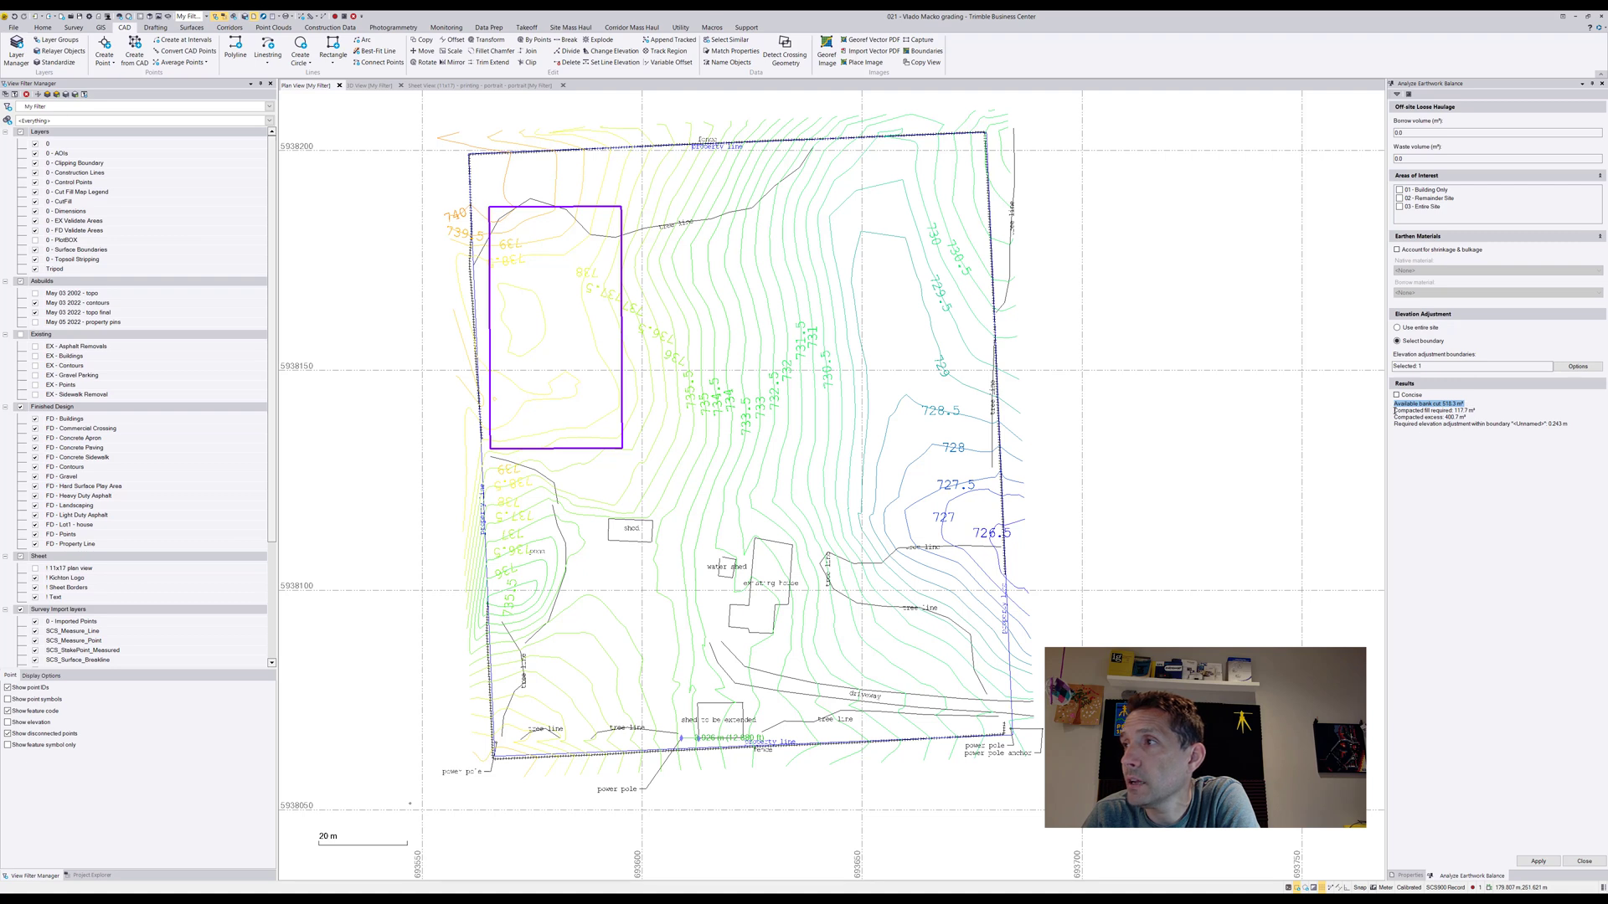
{"action": "left_click_drag", "start_coordinate": [1394, 410], "coordinate": [1472, 418]}
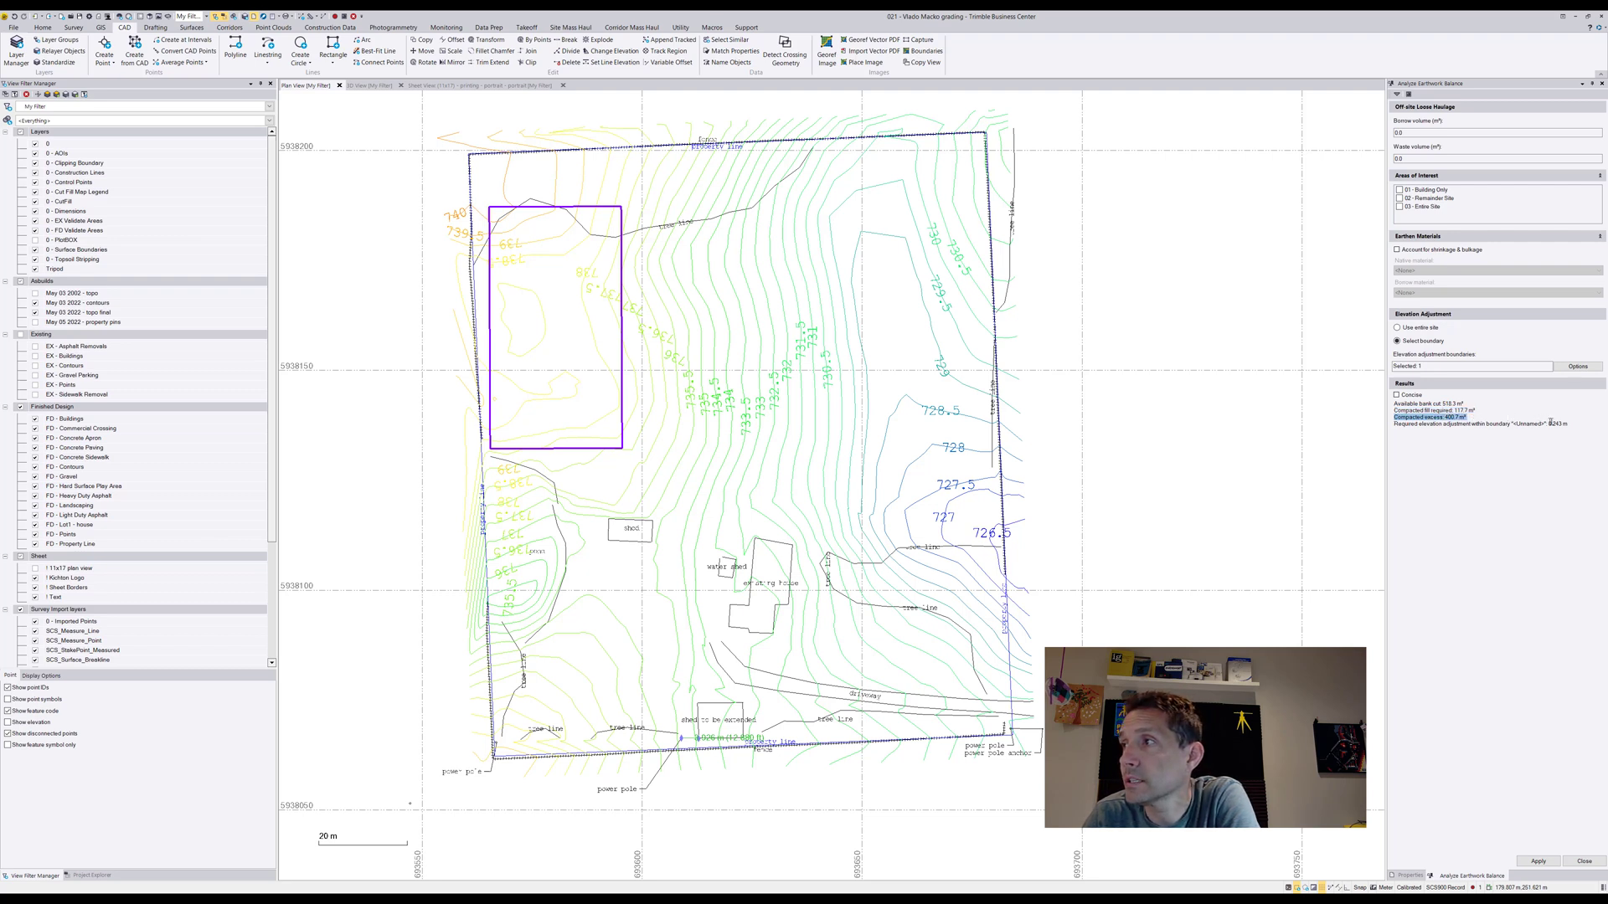
{"action": "left_click_drag", "start_coordinate": [1394, 424], "coordinate": [1524, 425]}
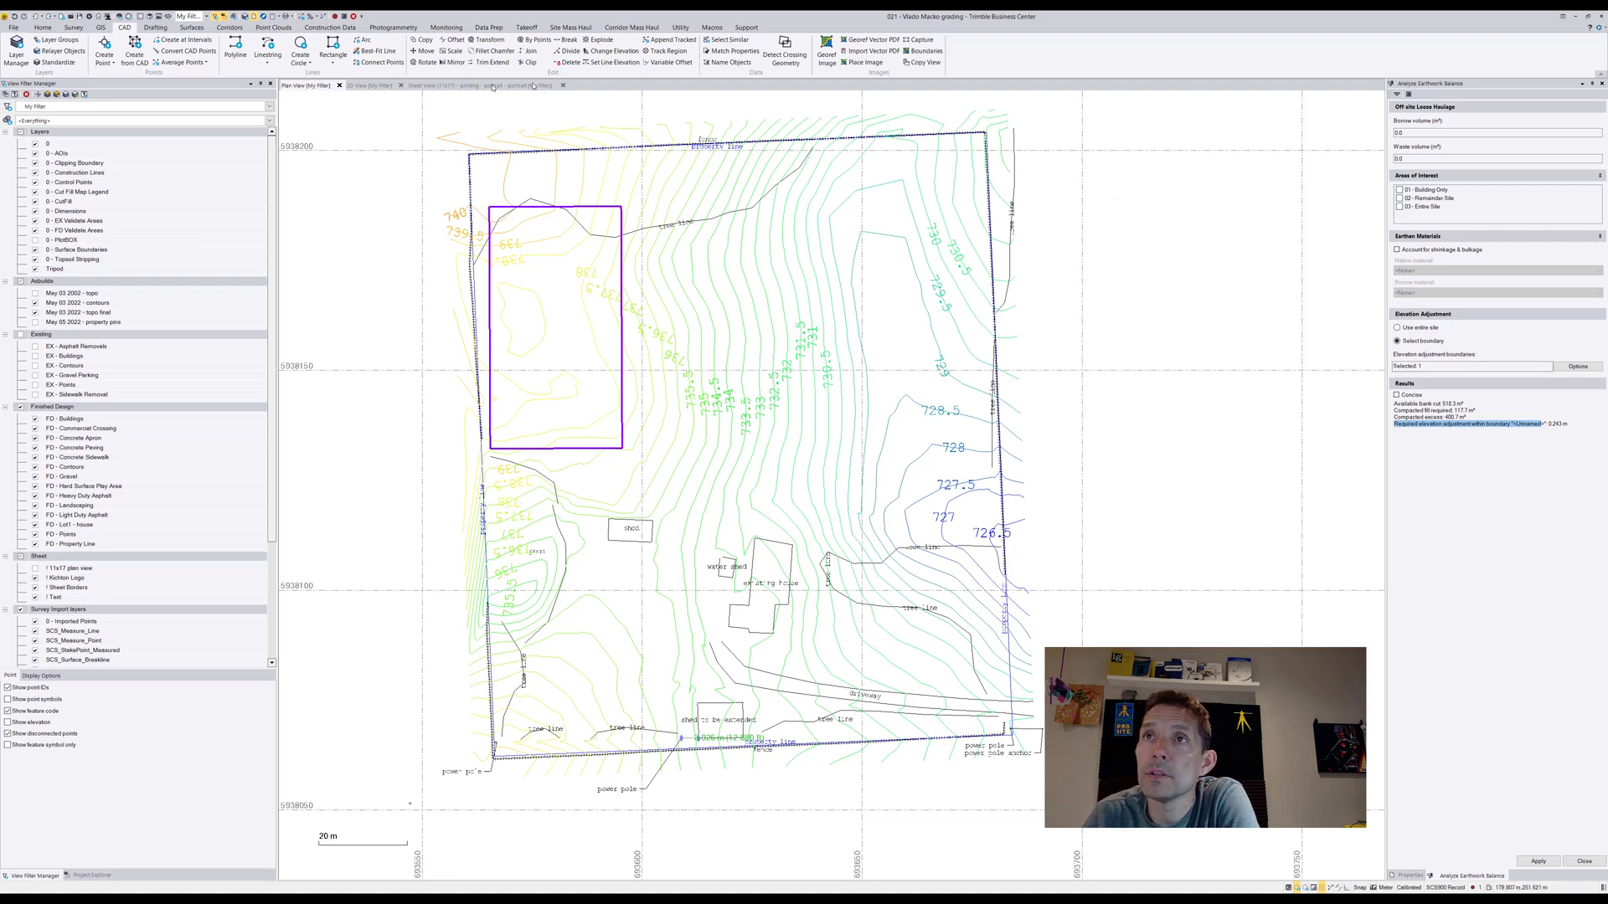
Raise the pad outline by a delta elevation of 0.243 m and check its elevation property
{"action": "left_click", "coordinate": [625, 52]}
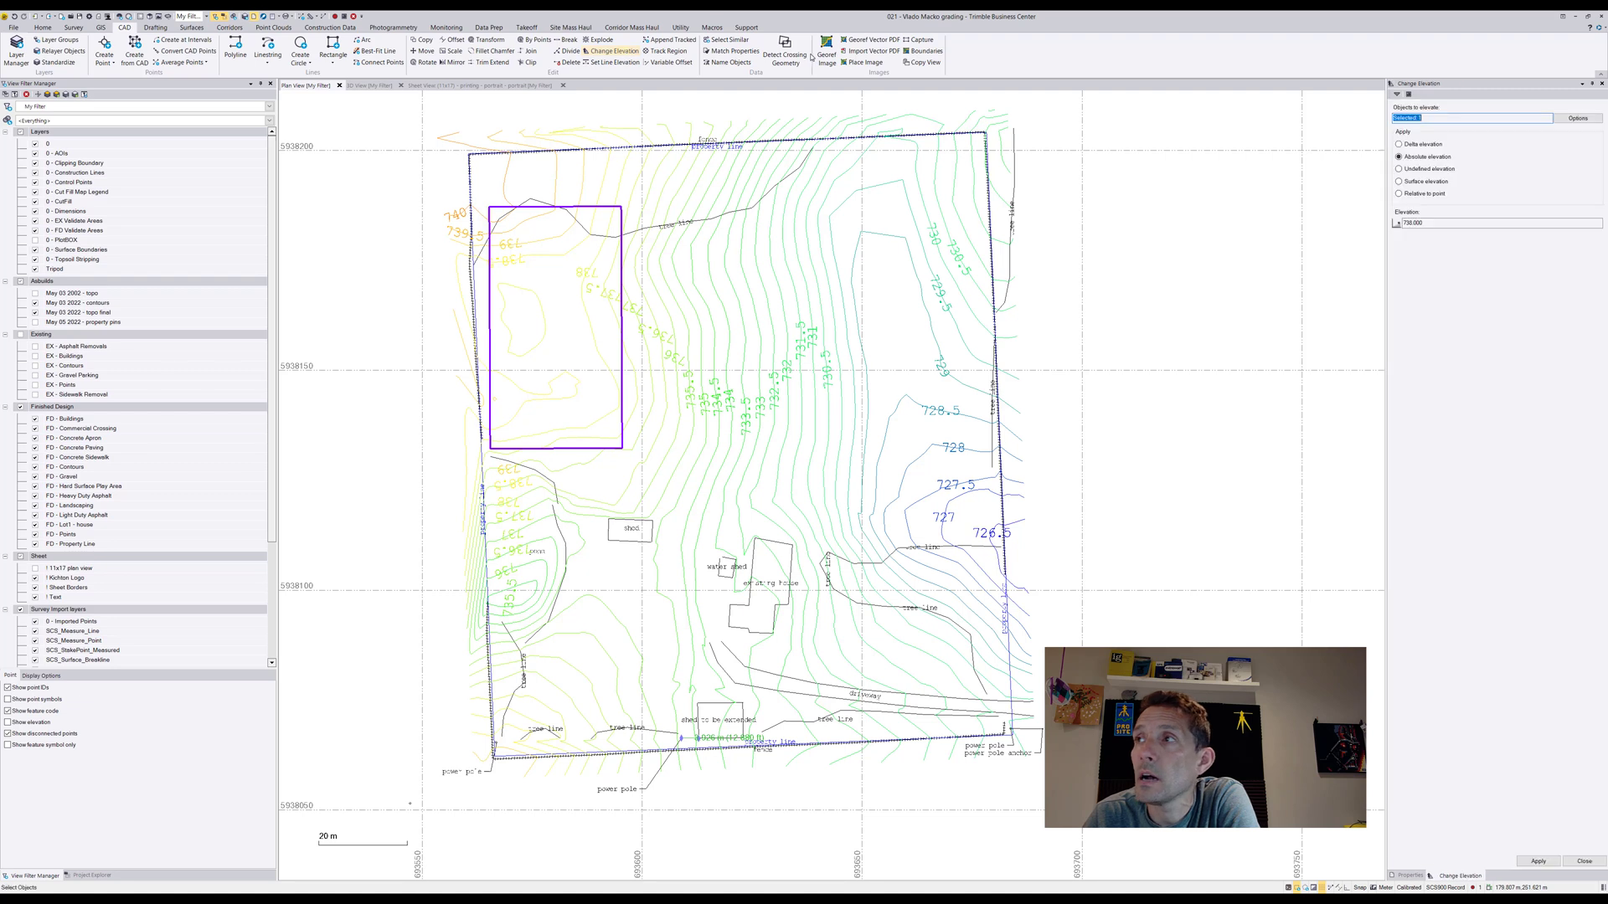
{"action": "left_click", "coordinate": [1423, 144]}
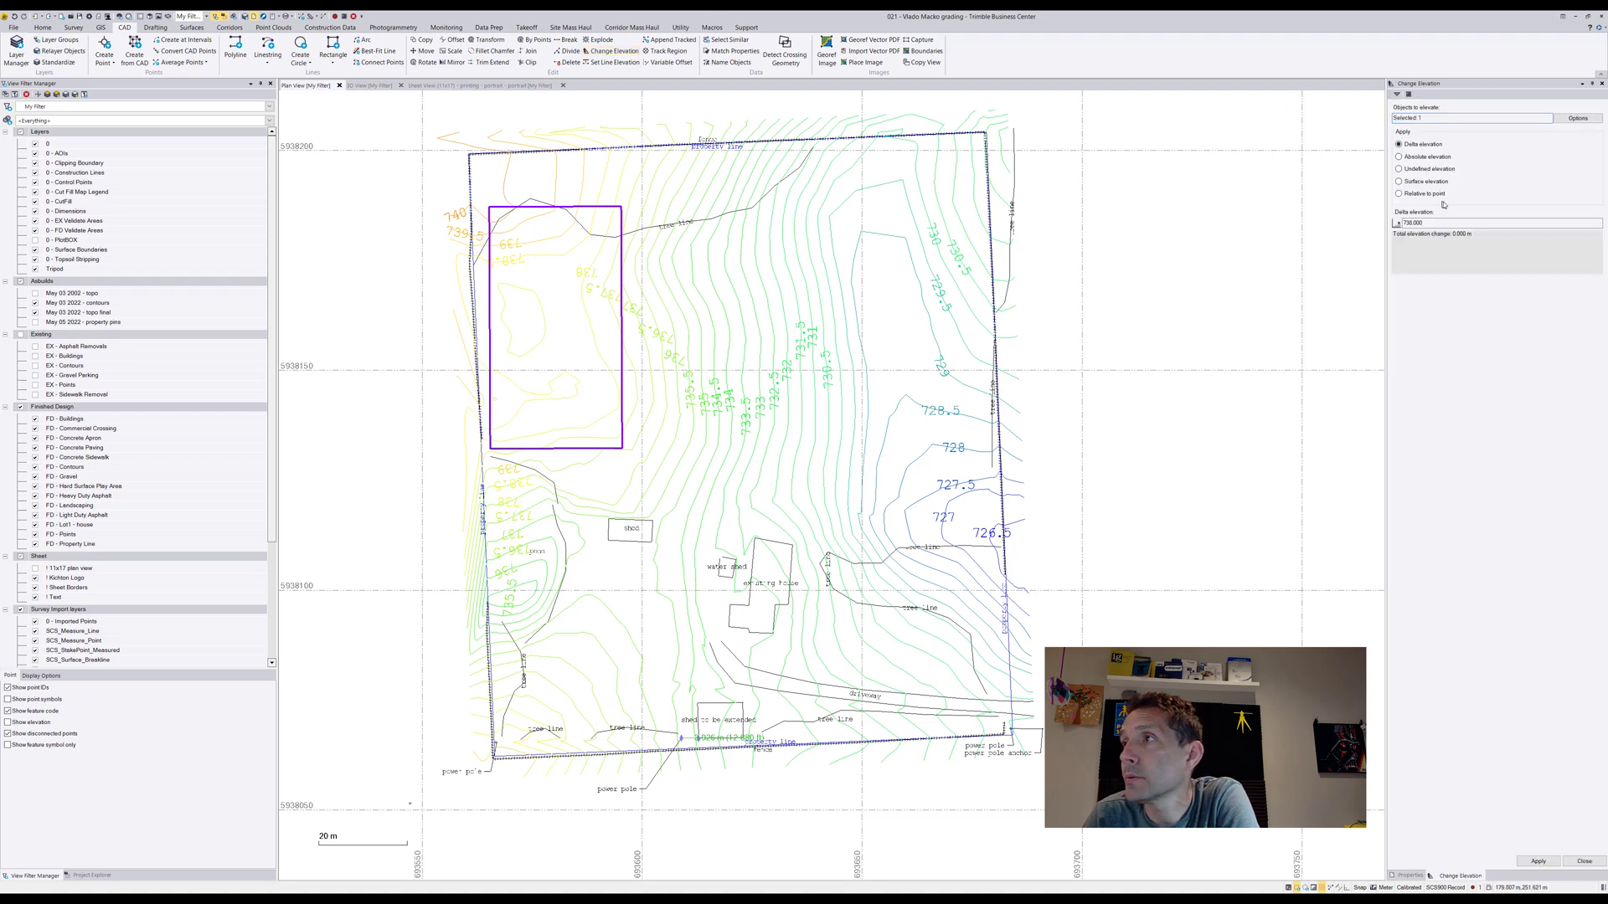
{"action": "type", "text": "0.243"}
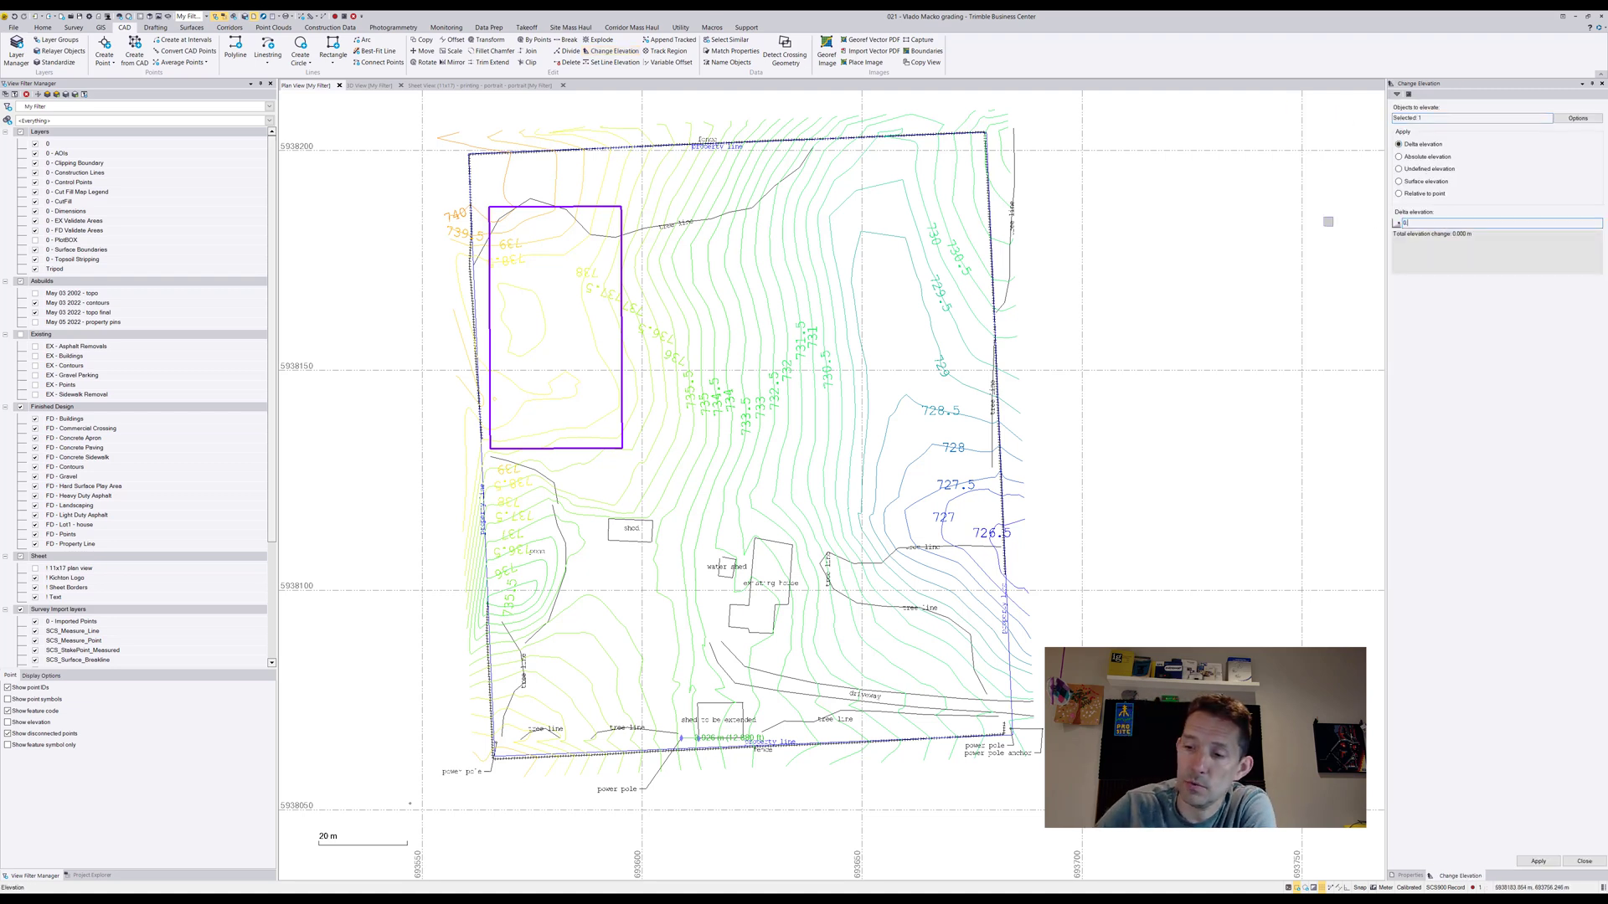
{"action": "left_click", "coordinate": [1539, 861]}
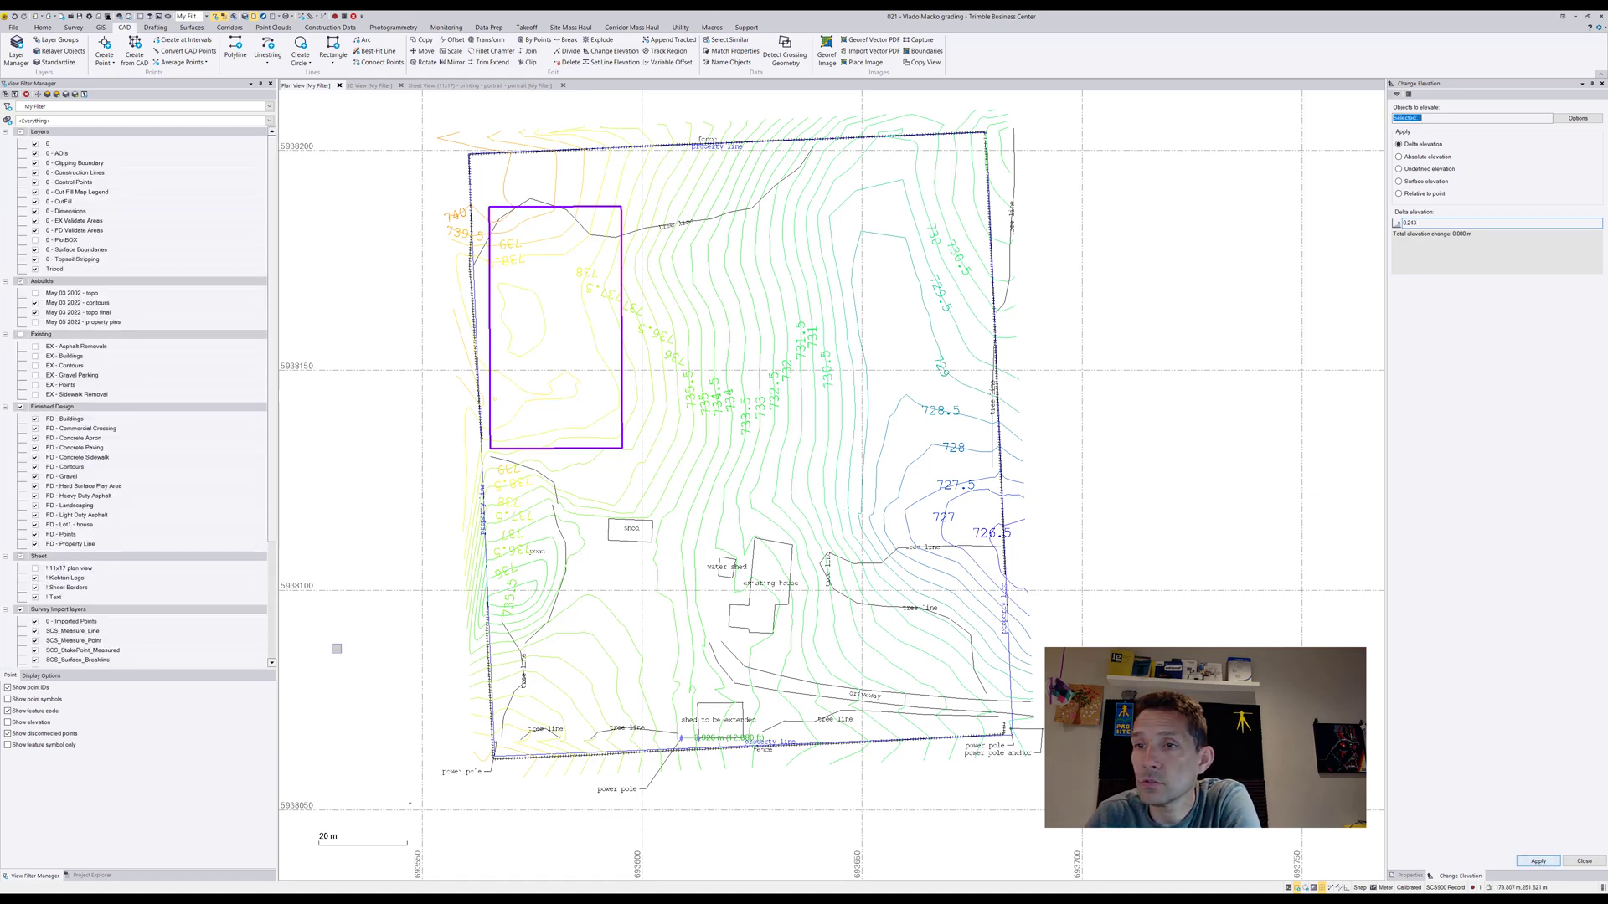
{"action": "left_click", "coordinate": [1411, 875]}
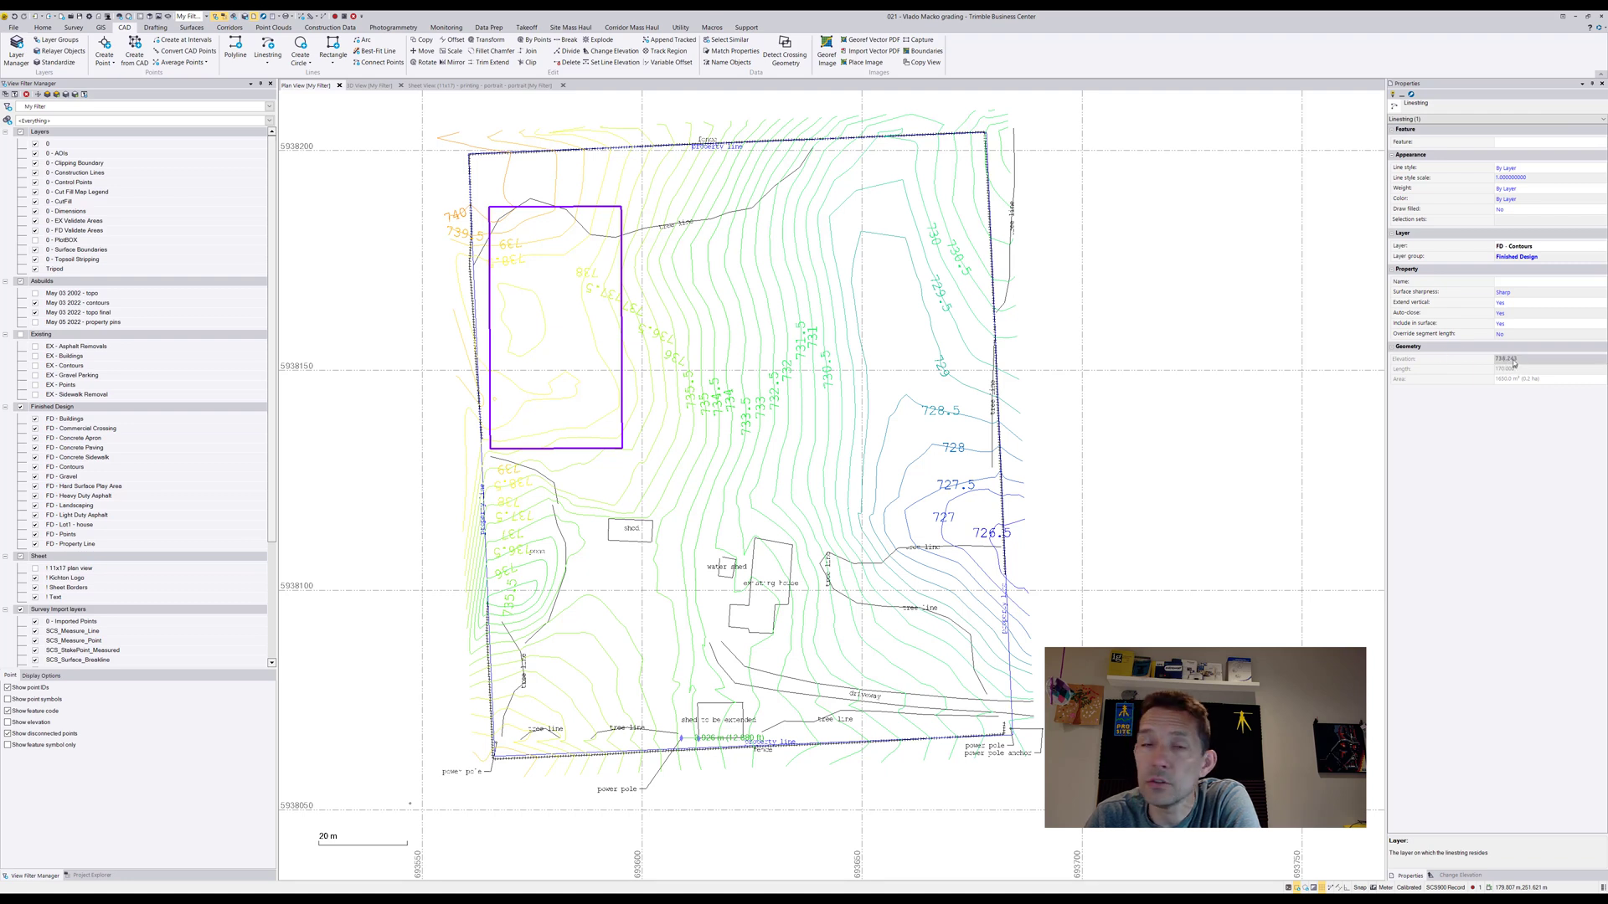
{"action": "left_click", "coordinate": [1463, 876]}
{"action": "left_click", "coordinate": [1583, 861]}
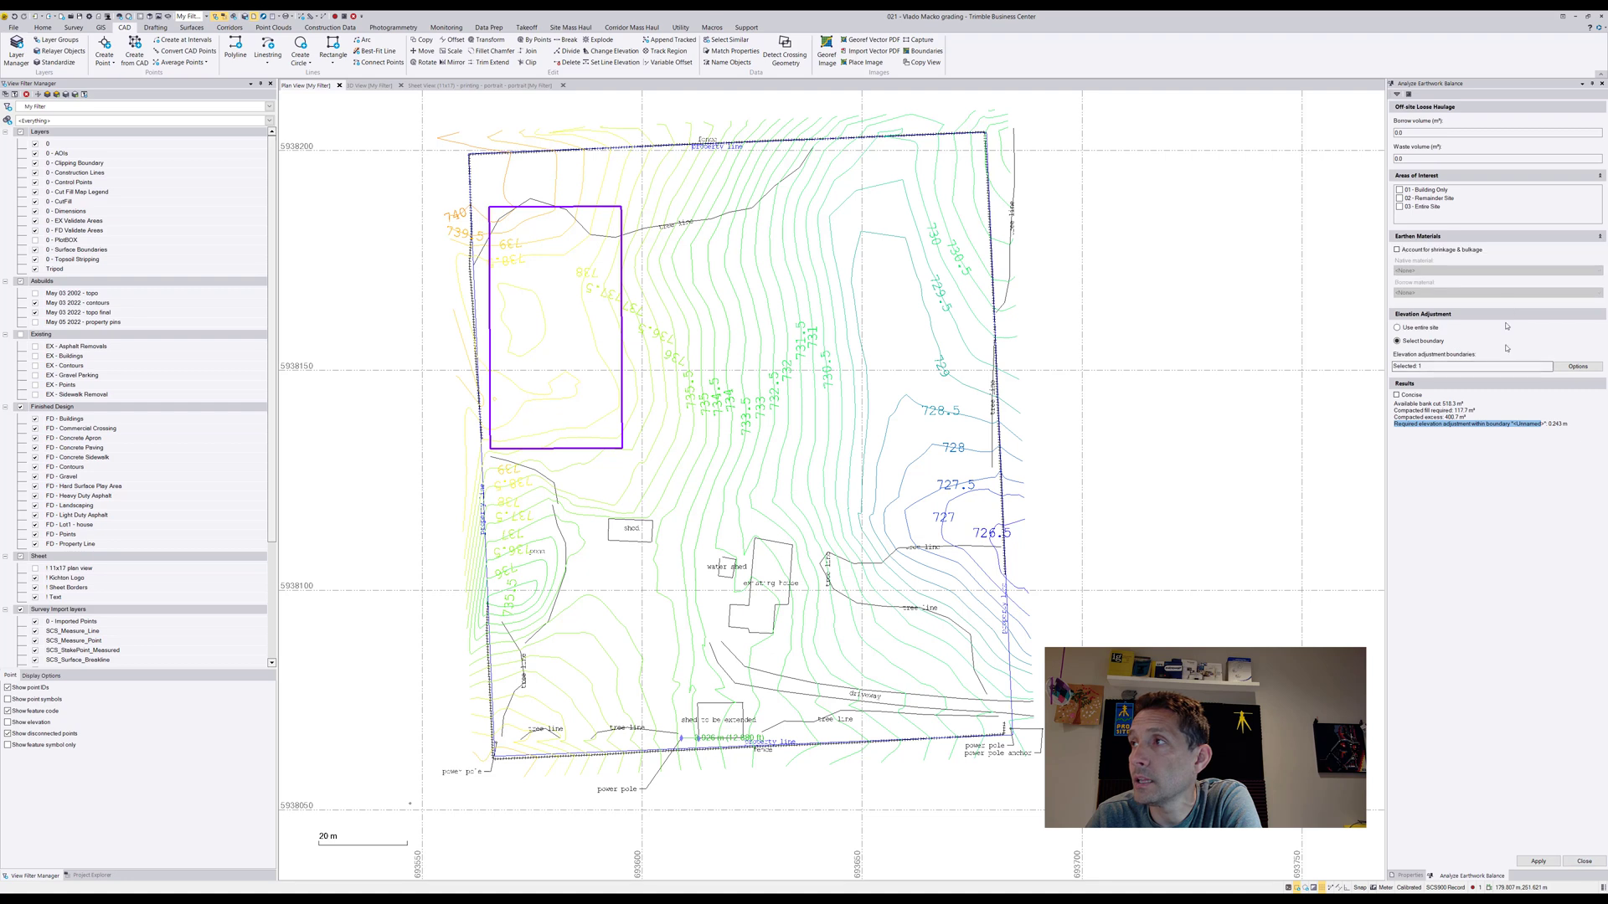
Rerun the earthwork balance analysis for the raised pad and inspect the pad against the terrain in 3D
{"action": "left_click", "coordinate": [1546, 860]}
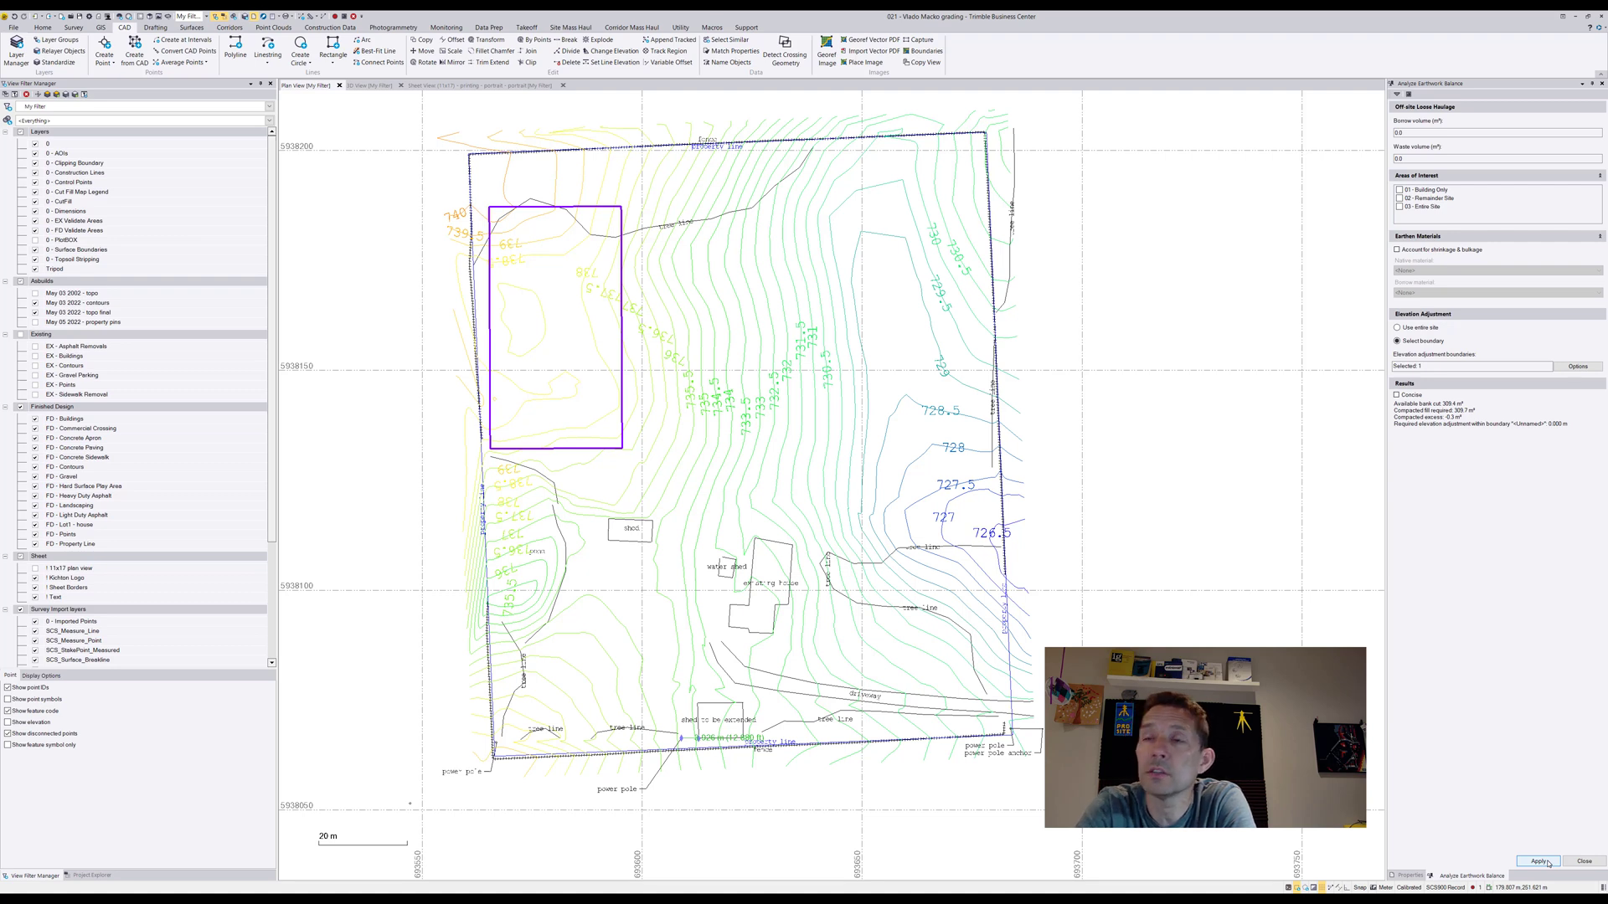
{"action": "left_click", "coordinate": [373, 85]}
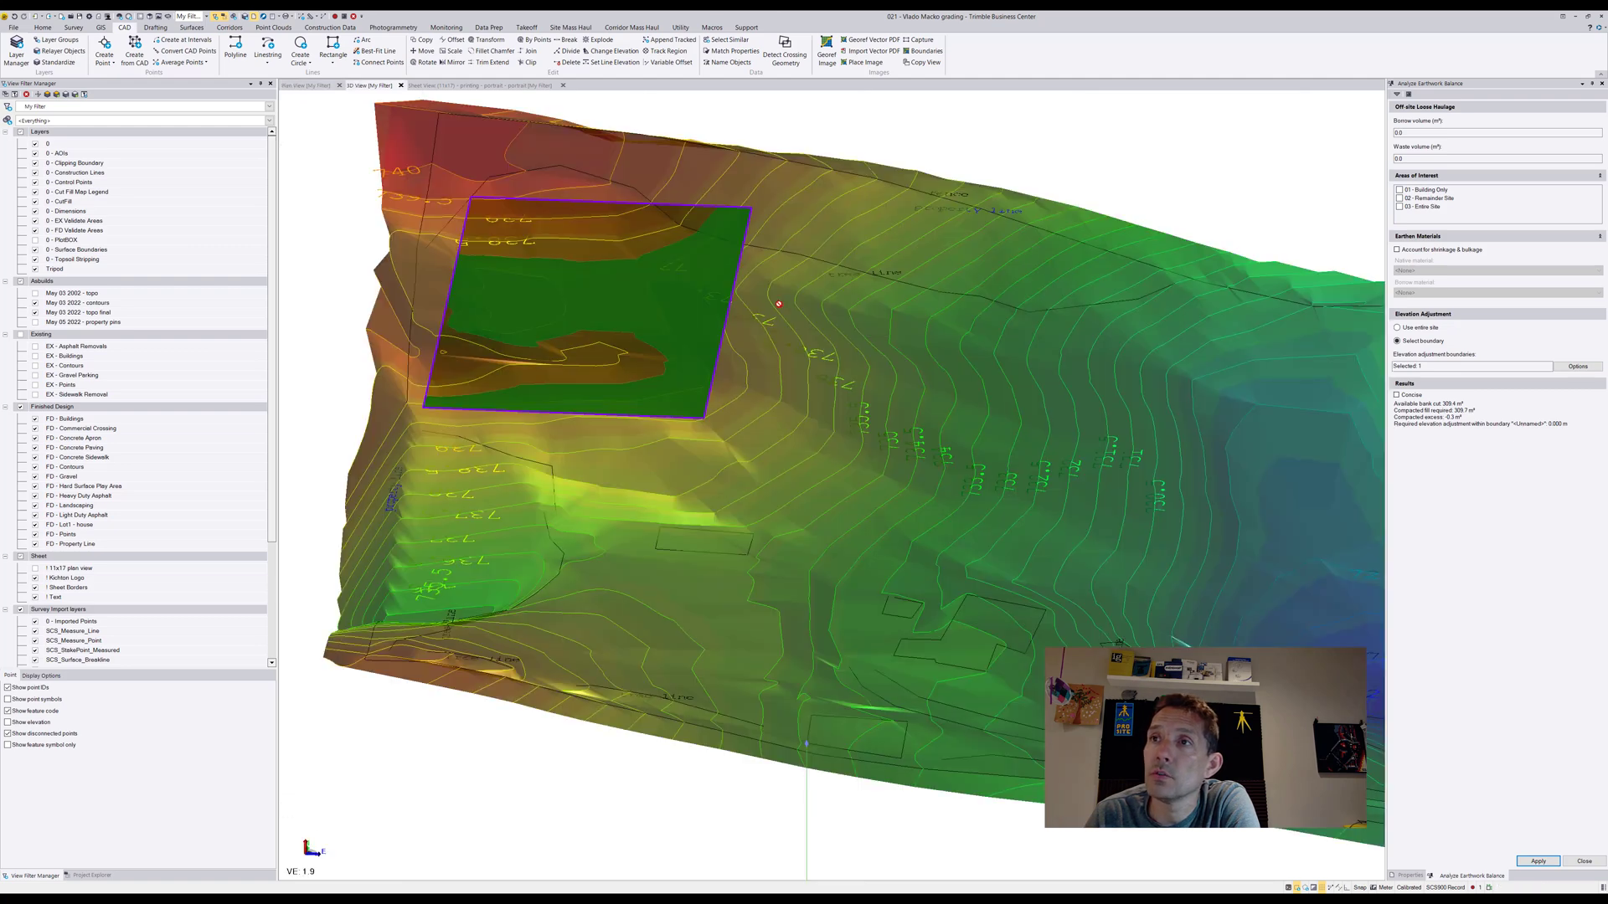
{"action": "middle_click_drag", "start_coordinate": [603, 277], "coordinate": [873, 219]}
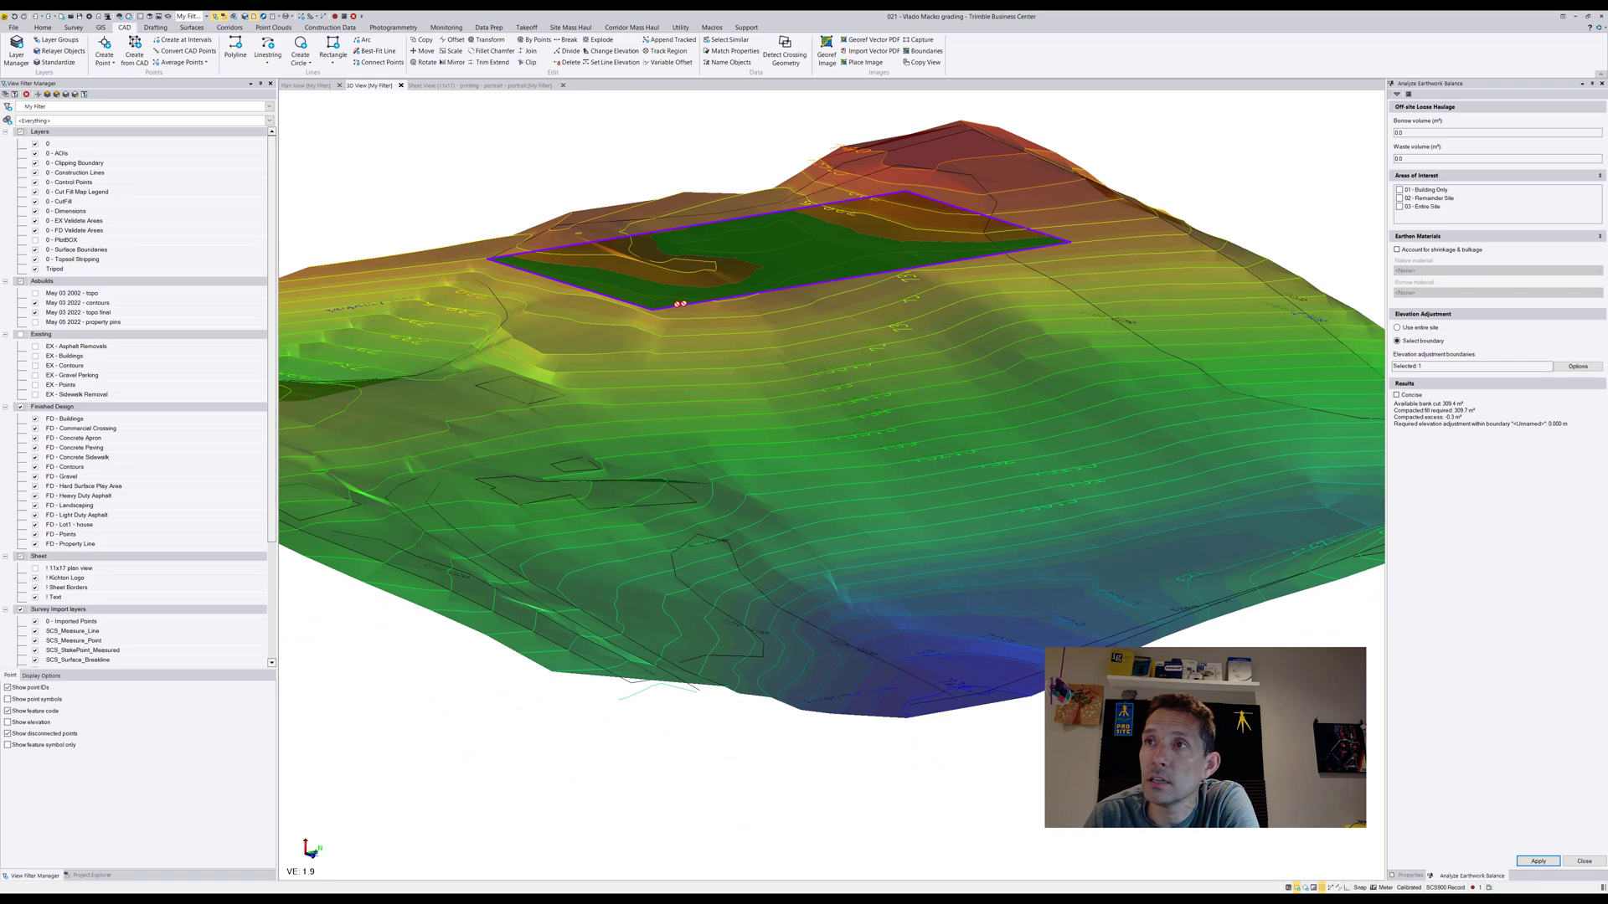
{"action": "left_click", "coordinate": [312, 86]}
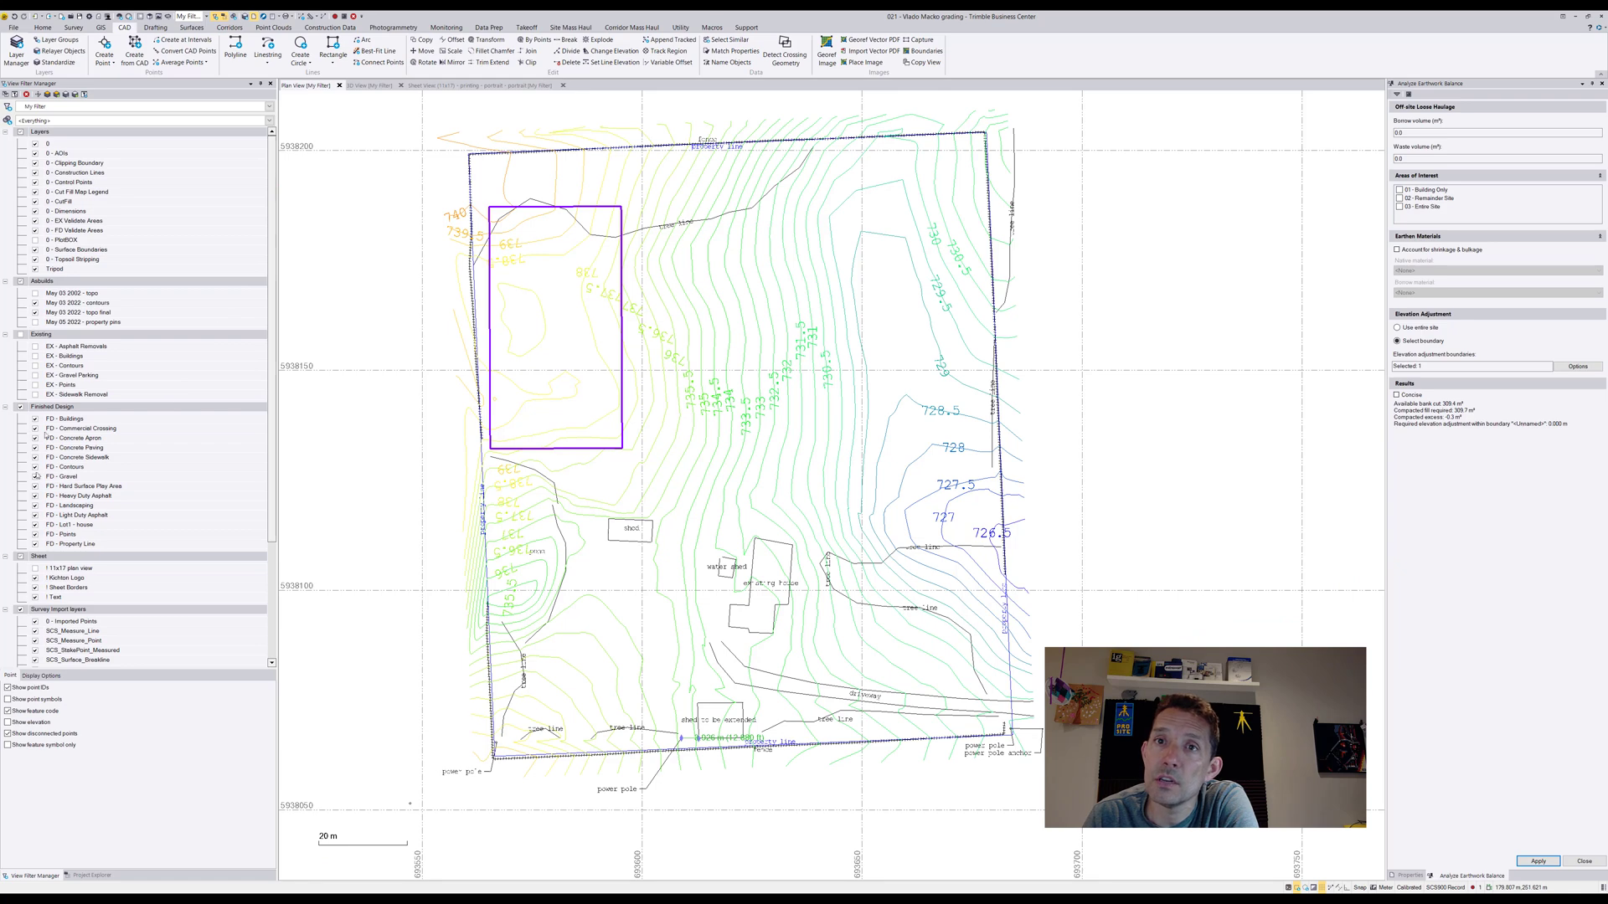
Hide the May 03 2022 - contours layer and set up a cut/fill map named cf from original ground to finished design
{"action": "left_click", "coordinate": [35, 303]}
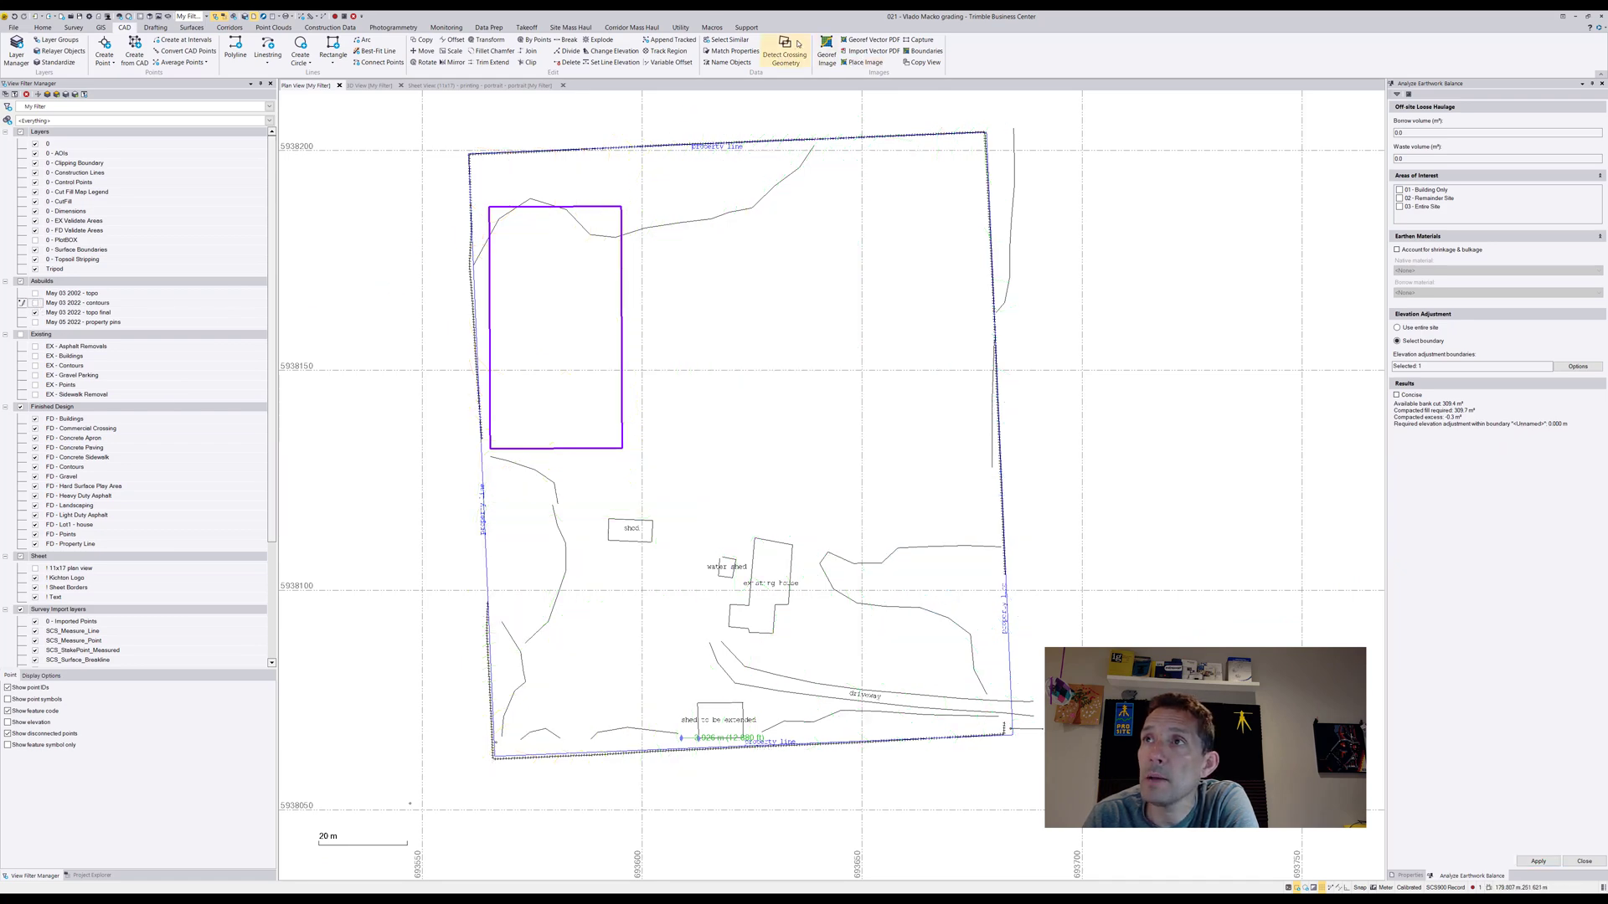
{"action": "left_click", "coordinate": [528, 28]}
{"action": "left_click", "coordinate": [830, 40]}
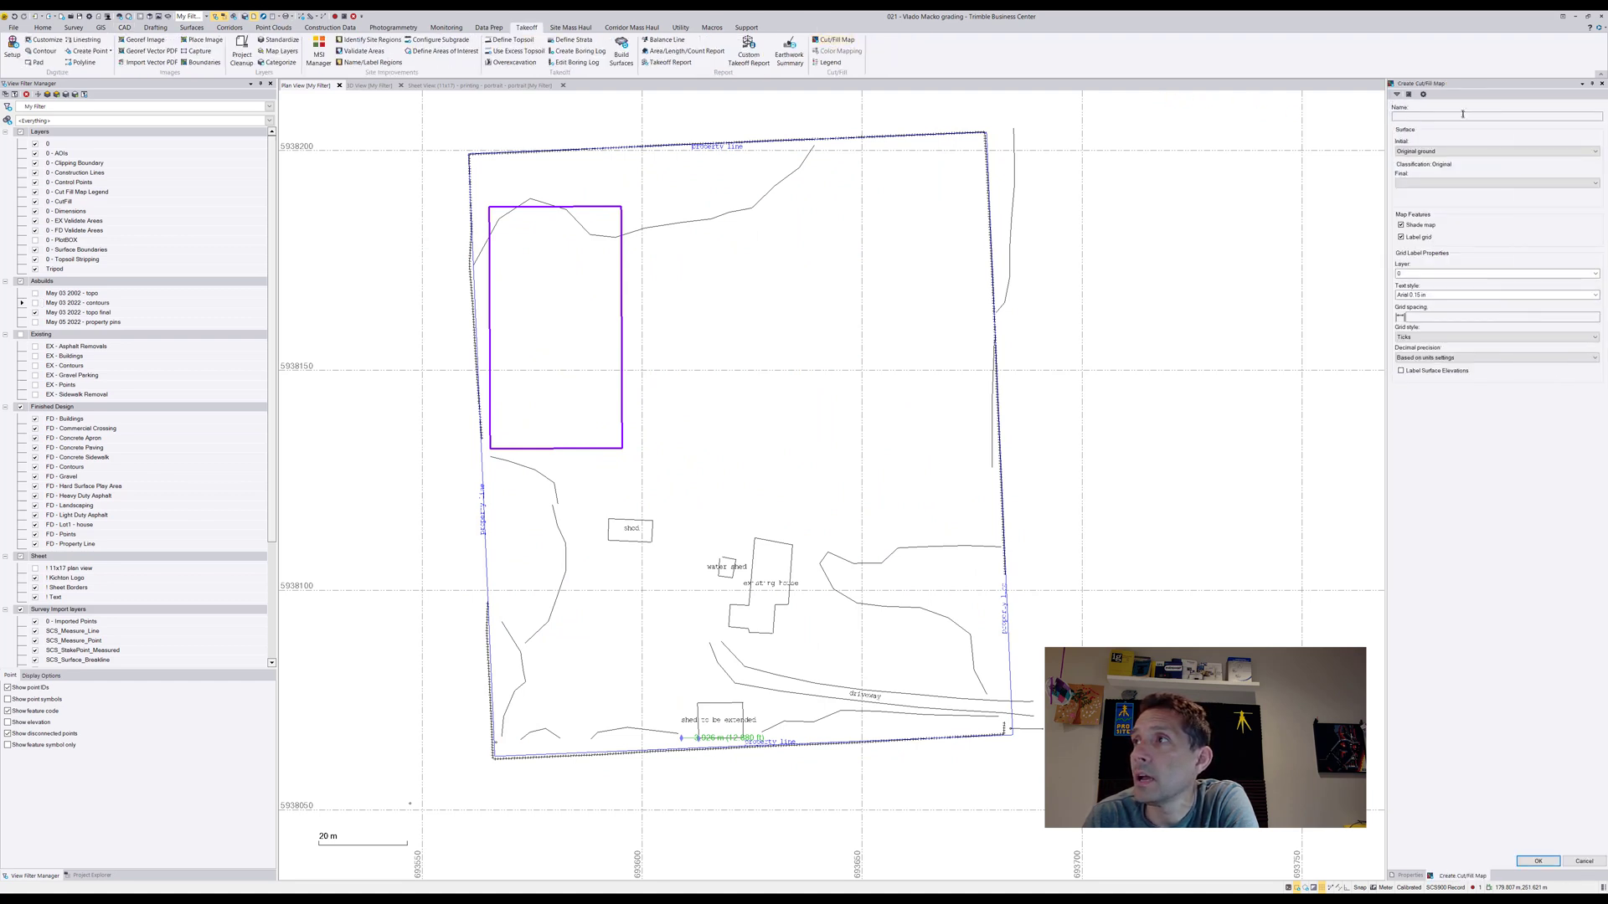
{"action": "left_click", "coordinate": [1463, 114]}
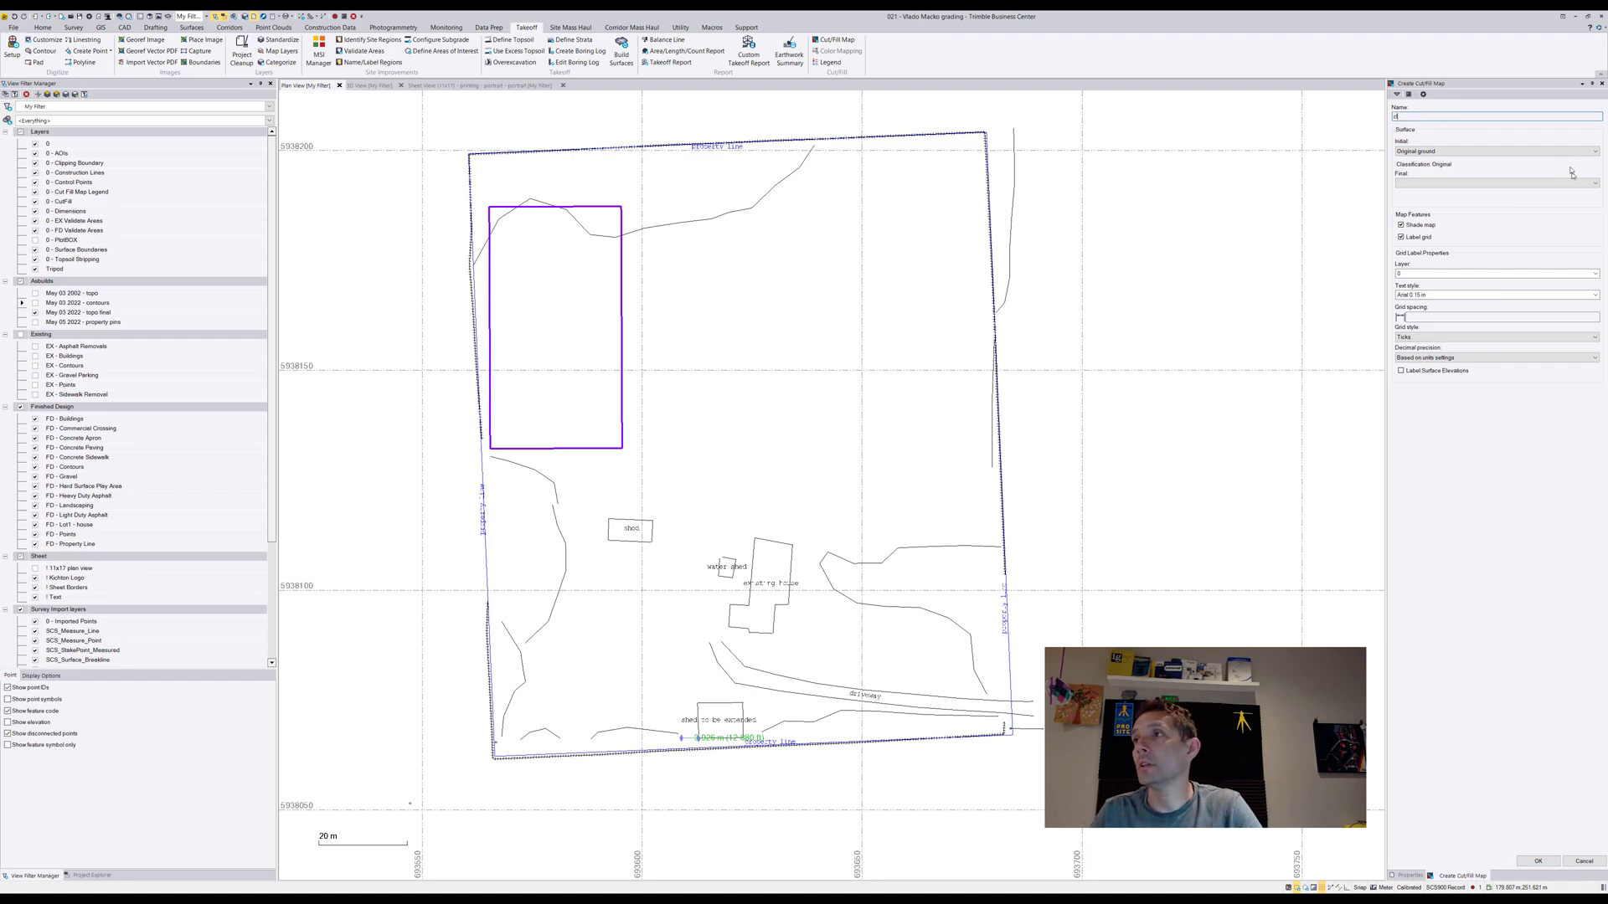
{"action": "left_click", "coordinate": [1499, 183]}
{"action": "left_click", "coordinate": [1482, 206]}
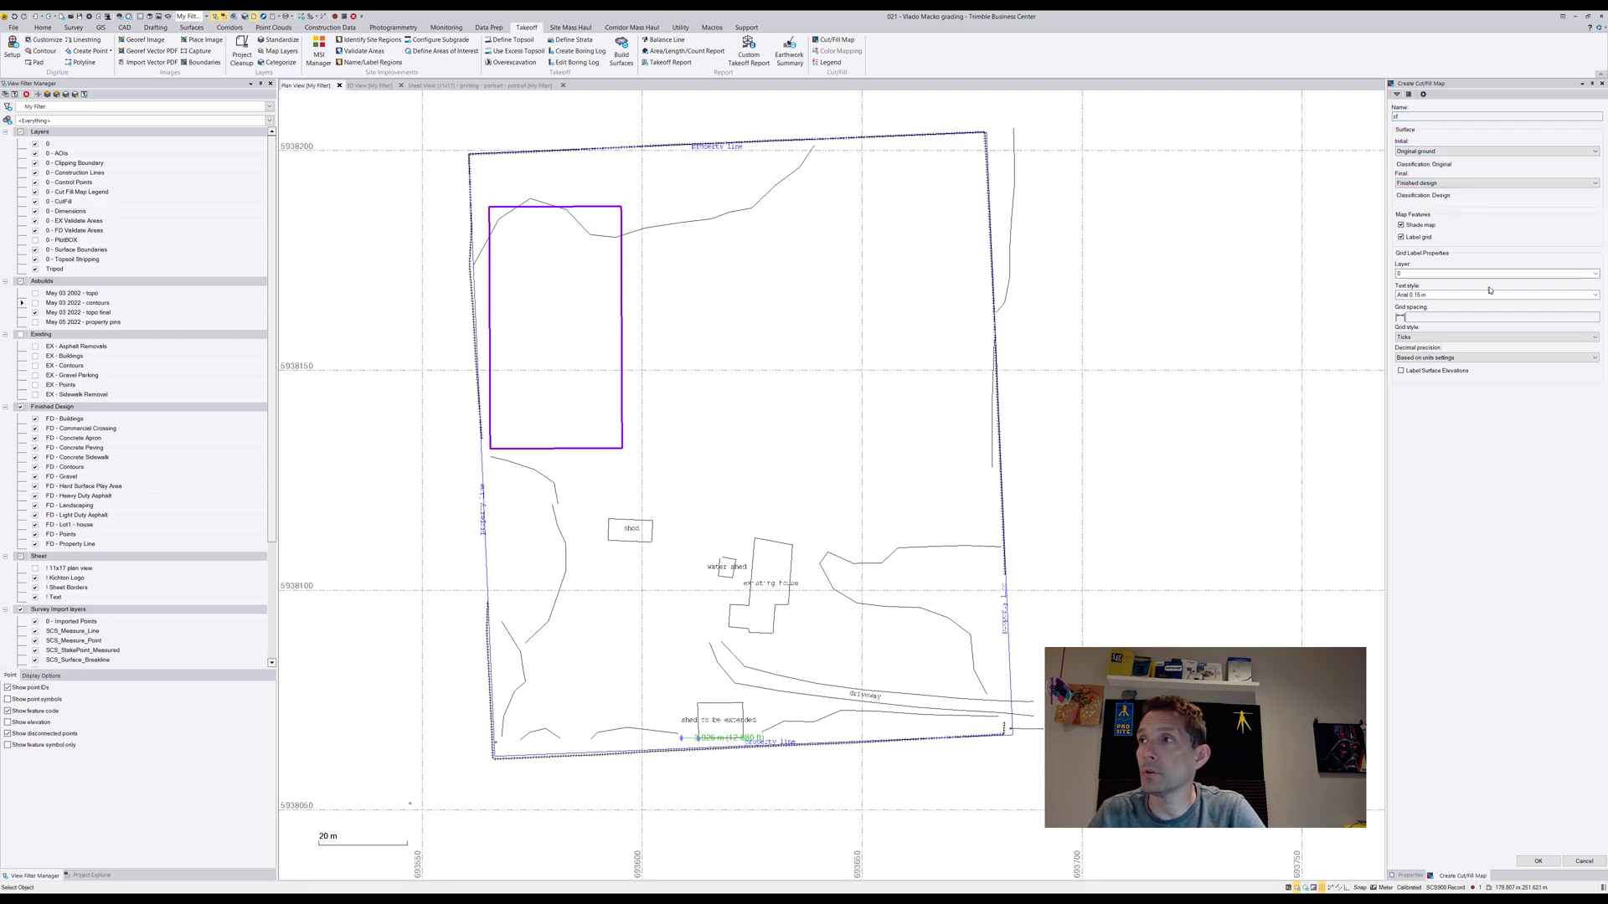
Set the map's grid labels to the 0 - Cut/Fill layer and CF - Standard text style, and create the cut/fill map
{"action": "left_click", "coordinate": [1587, 274]}
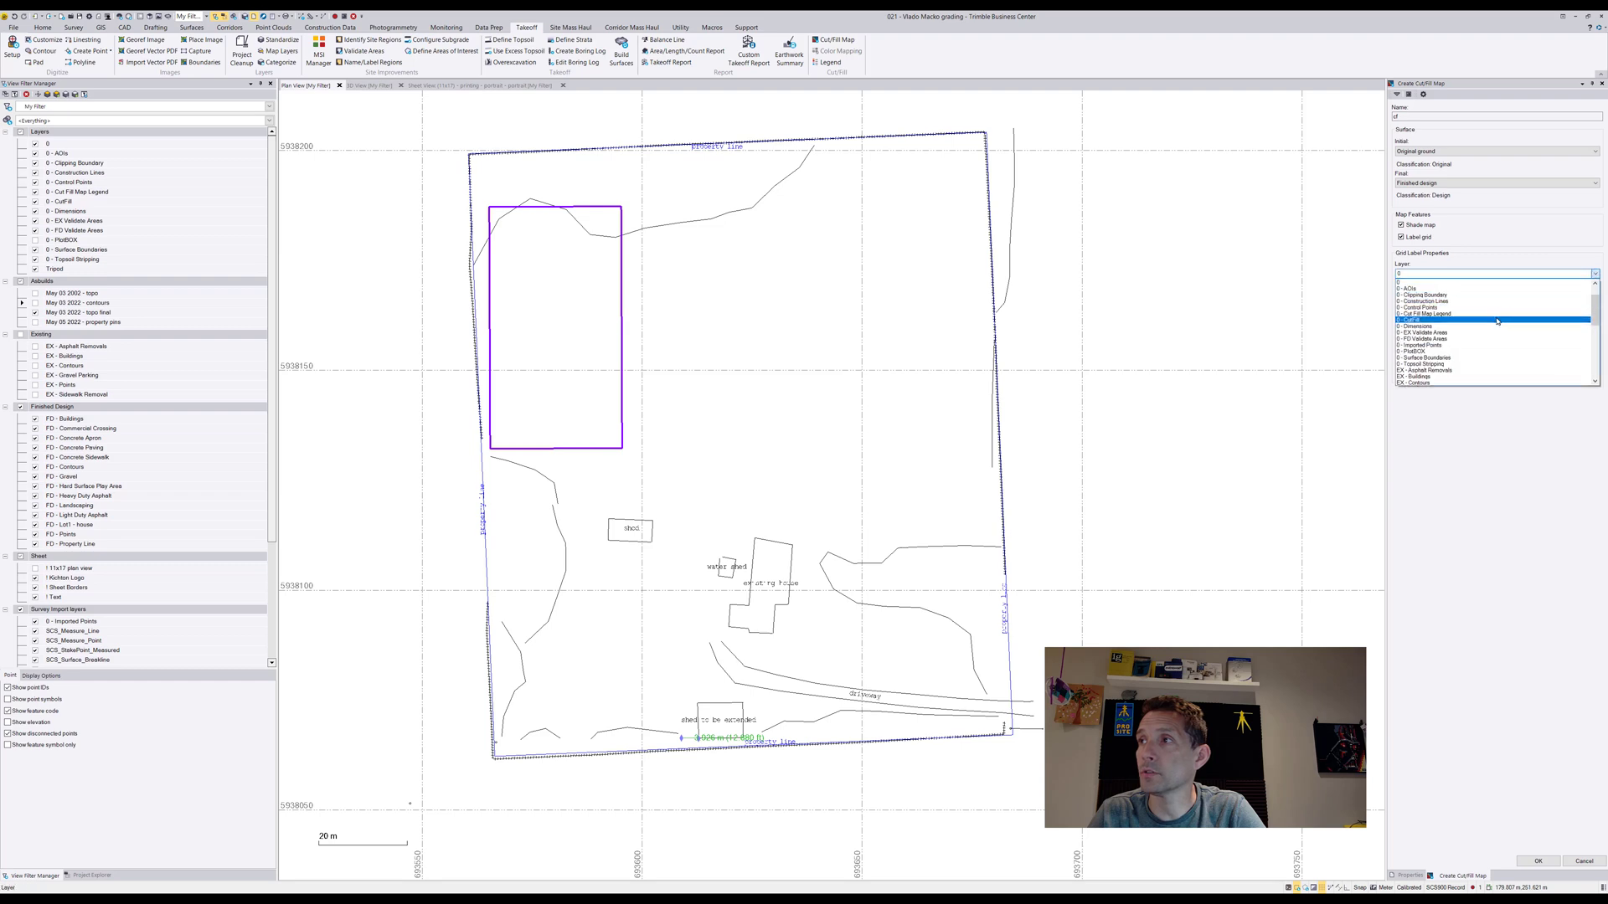
{"action": "left_click", "coordinate": [1503, 317]}
{"action": "left_click", "coordinate": [1595, 293]}
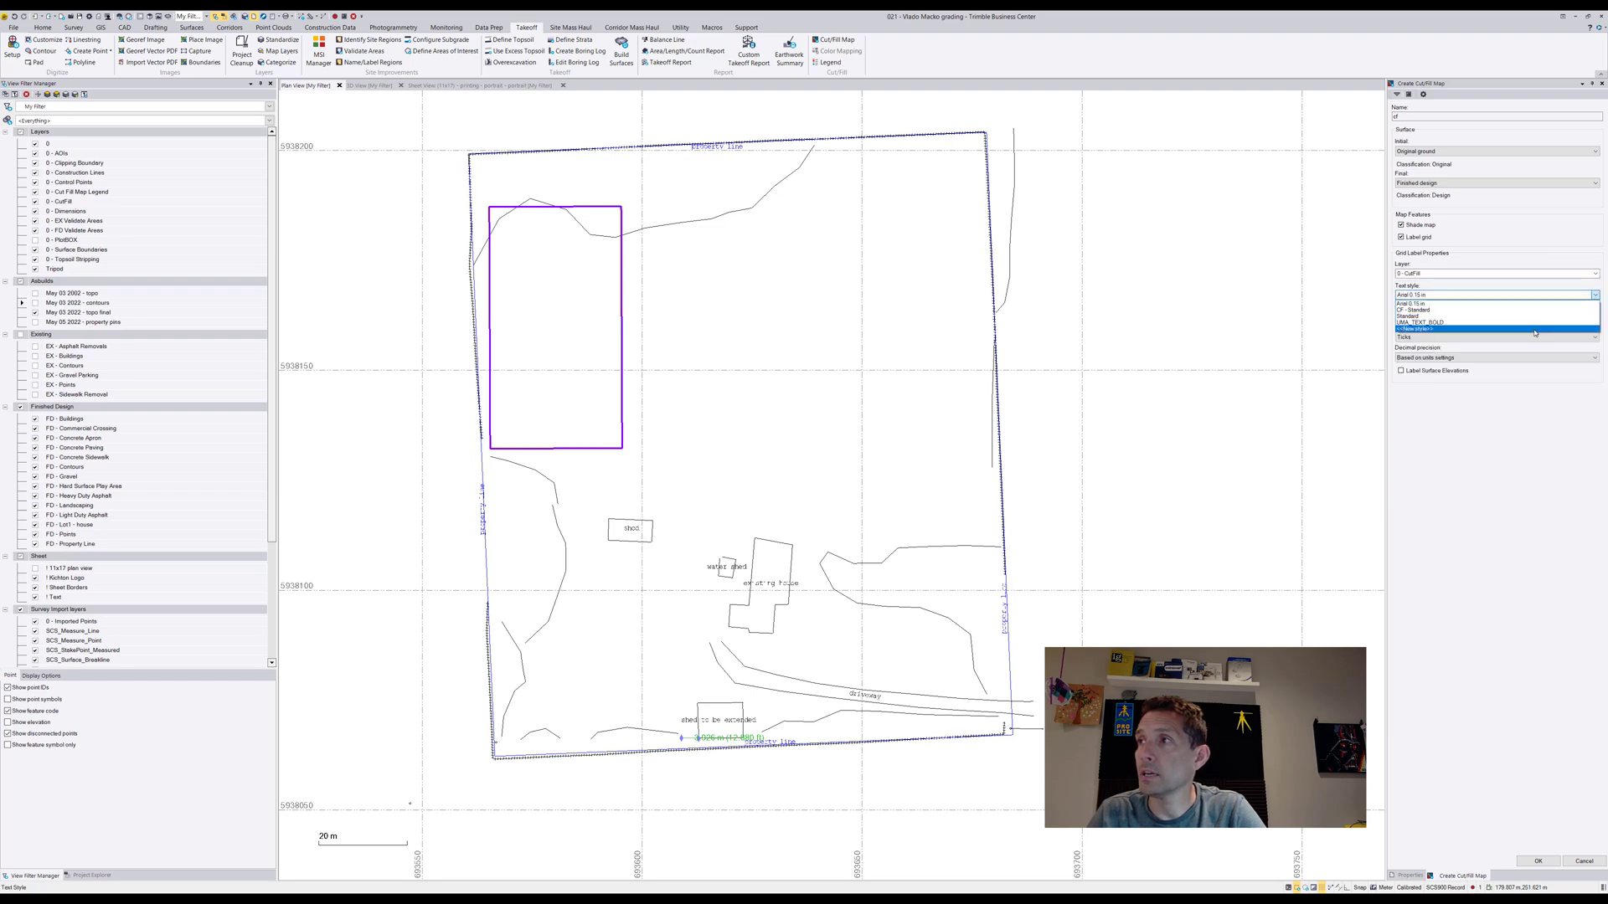
{"action": "left_click", "coordinate": [1524, 311]}
{"action": "left_click", "coordinate": [1499, 317]}
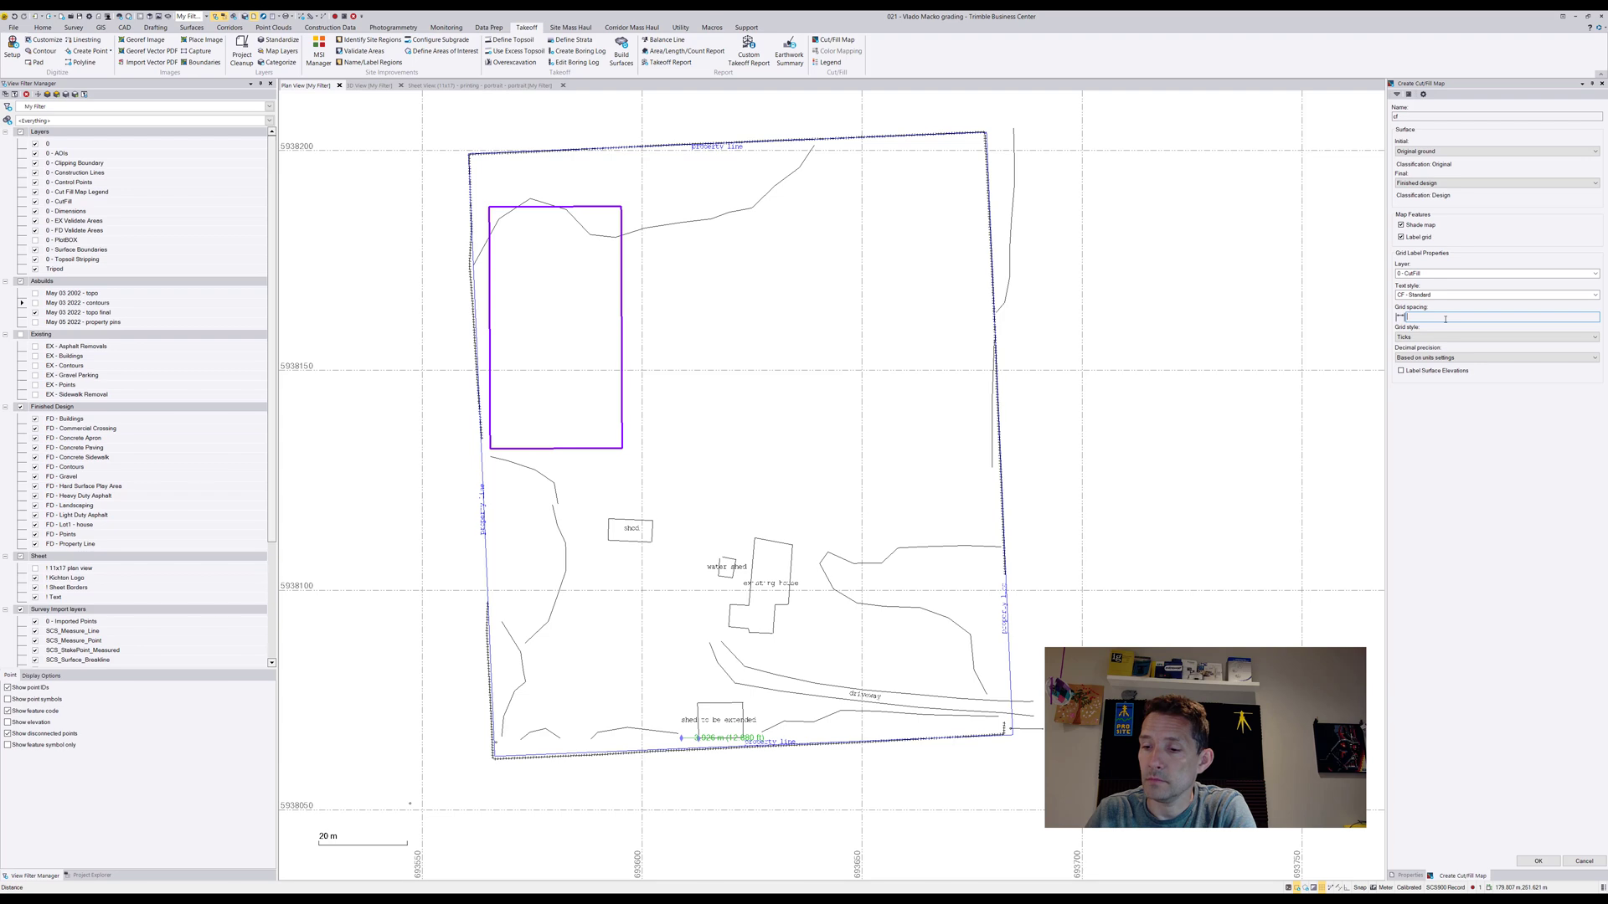
{"action": "left_click", "coordinate": [1537, 861]}
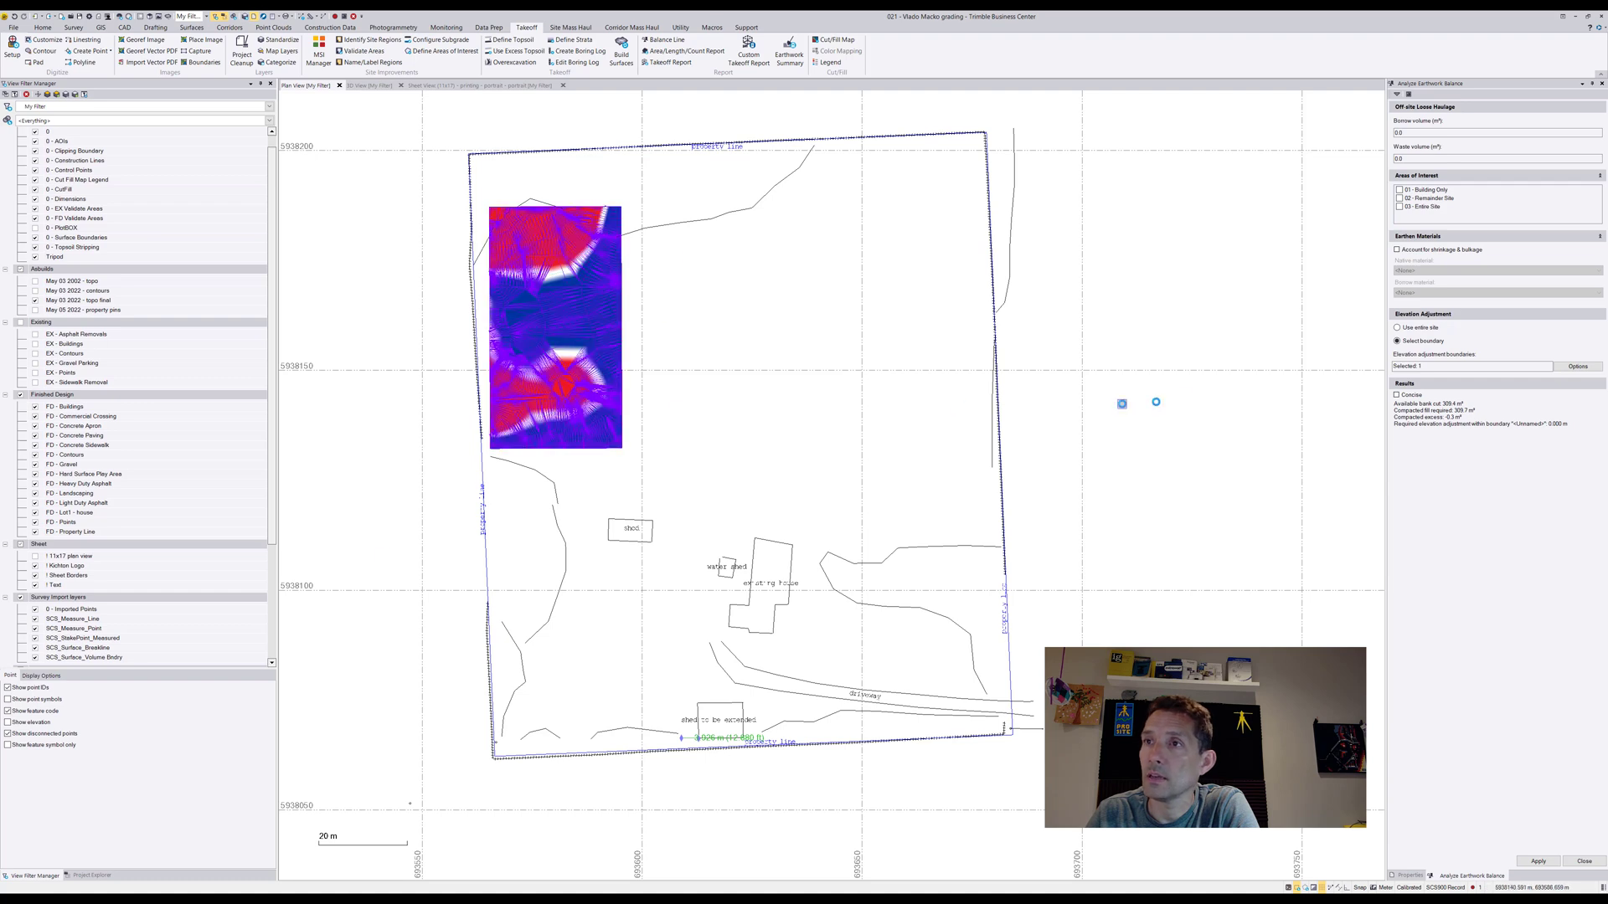
Set the cut/fill map's grid spacing to 7.5 m, deselect the map and examine the depth labels across the pad
{"action": "left_click", "coordinate": [1410, 876]}
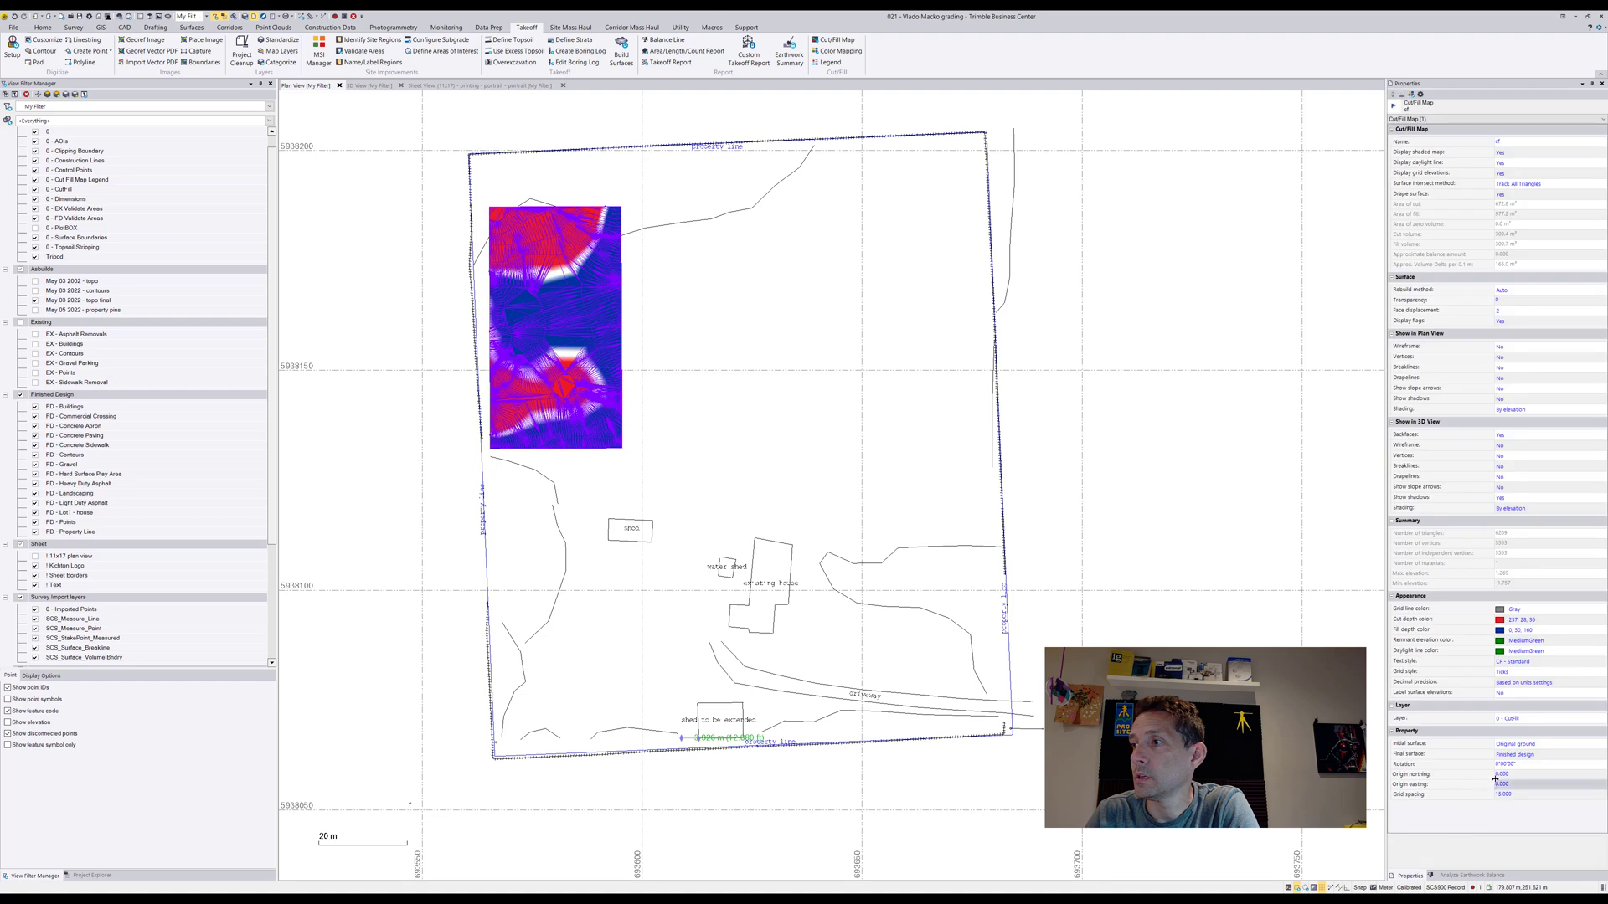
{"action": "left_click", "coordinate": [1524, 796]}
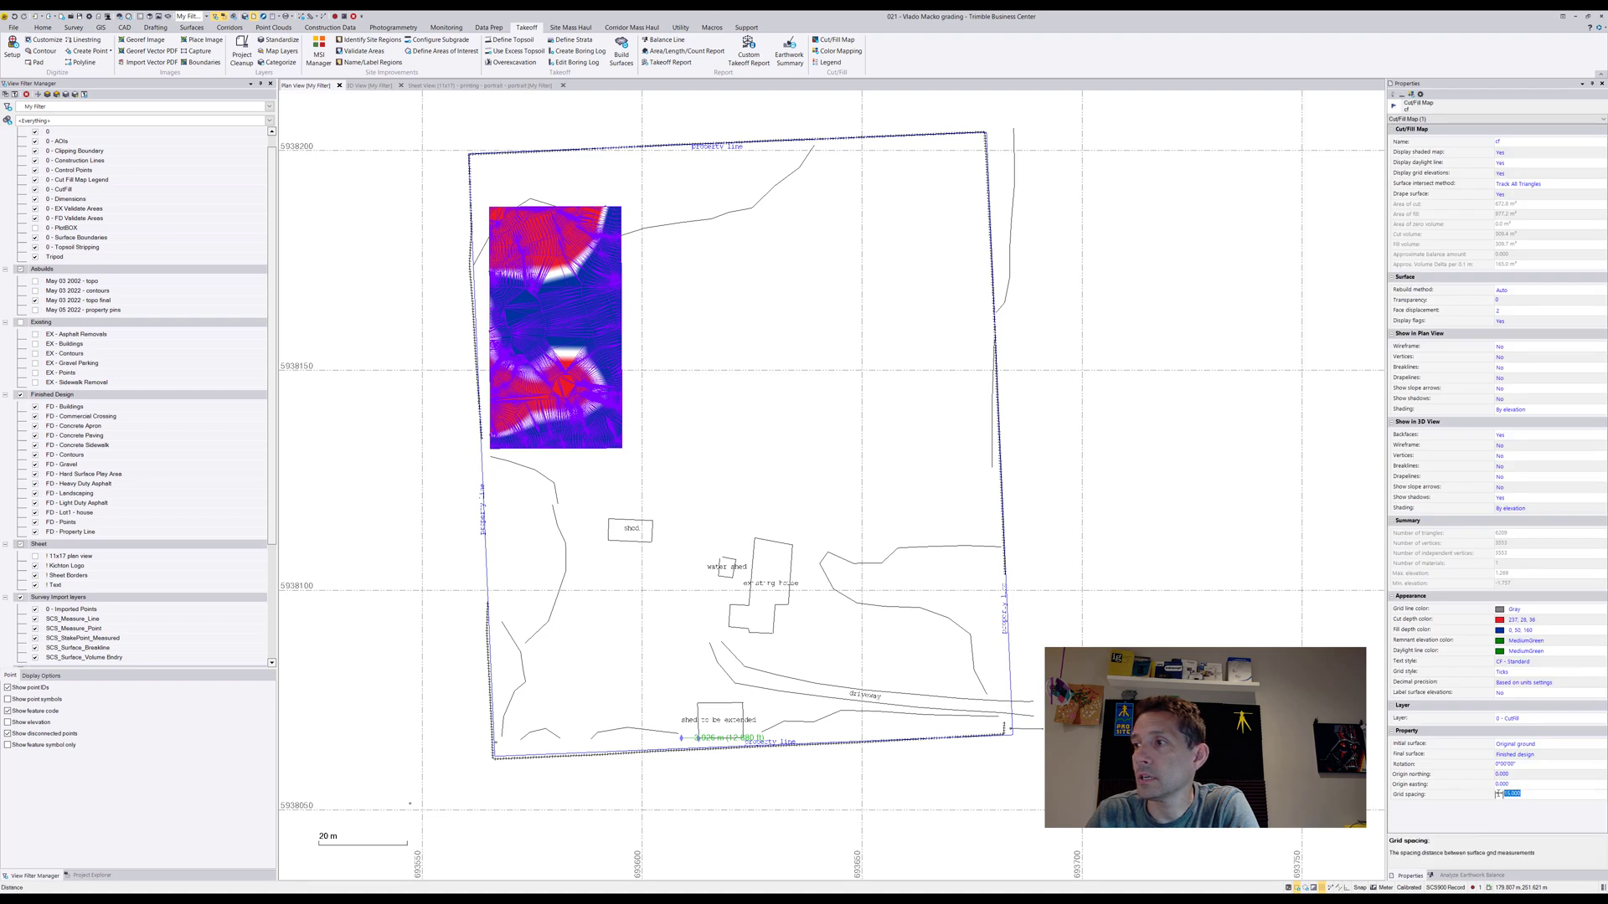
{"action": "type", "text": "7.5"}
{"action": "key", "text": "Return"}
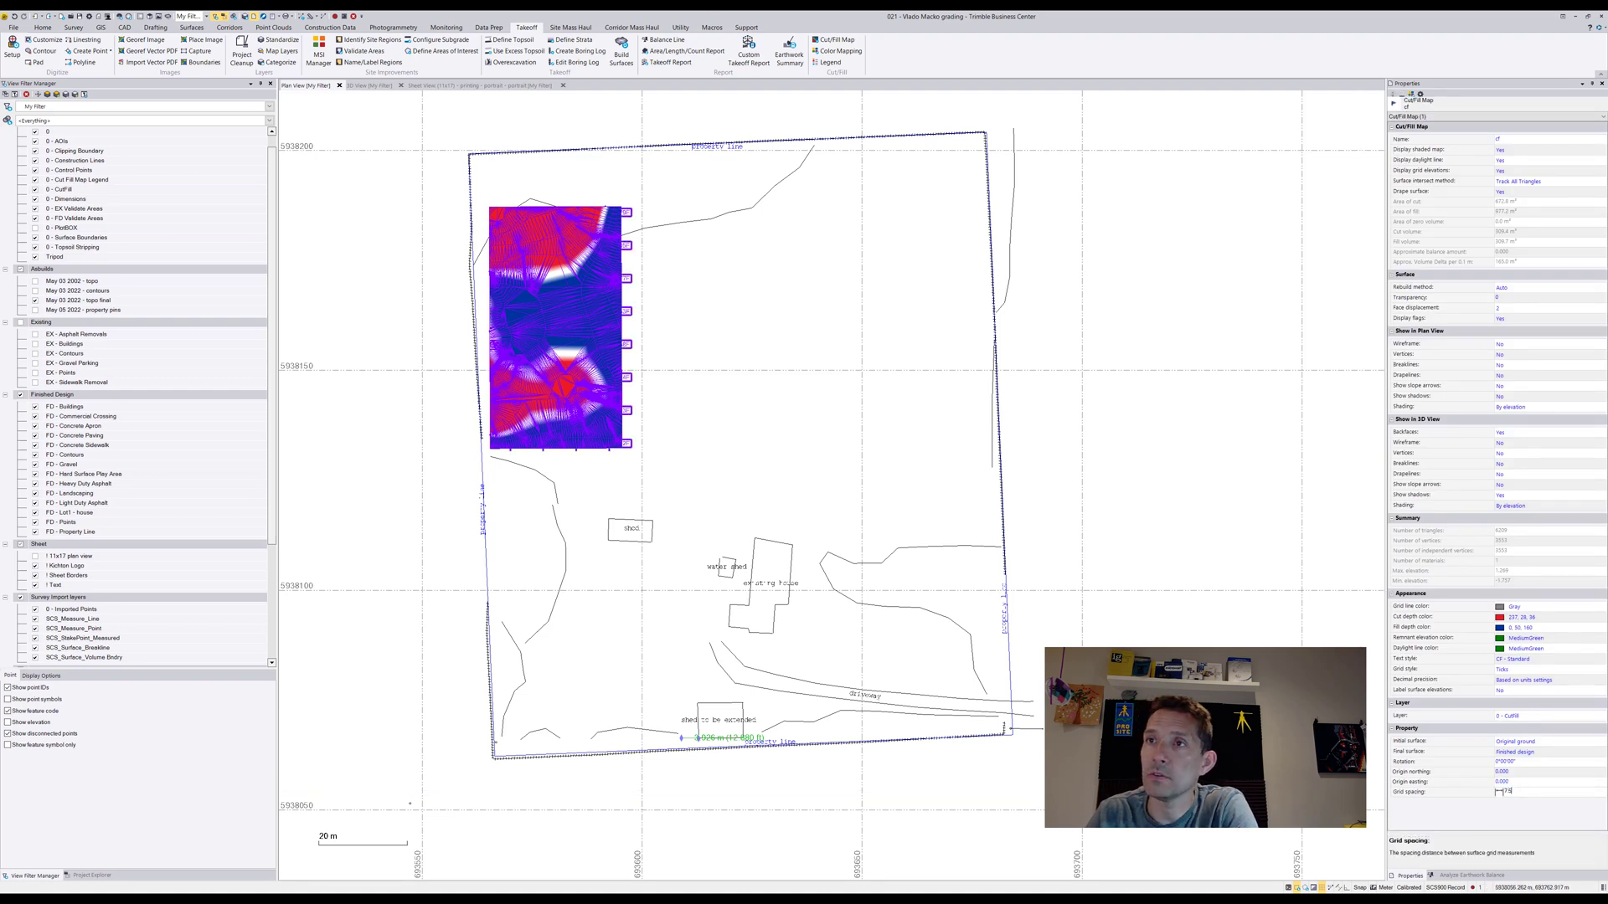
{"action": "key", "text": "Escape"}
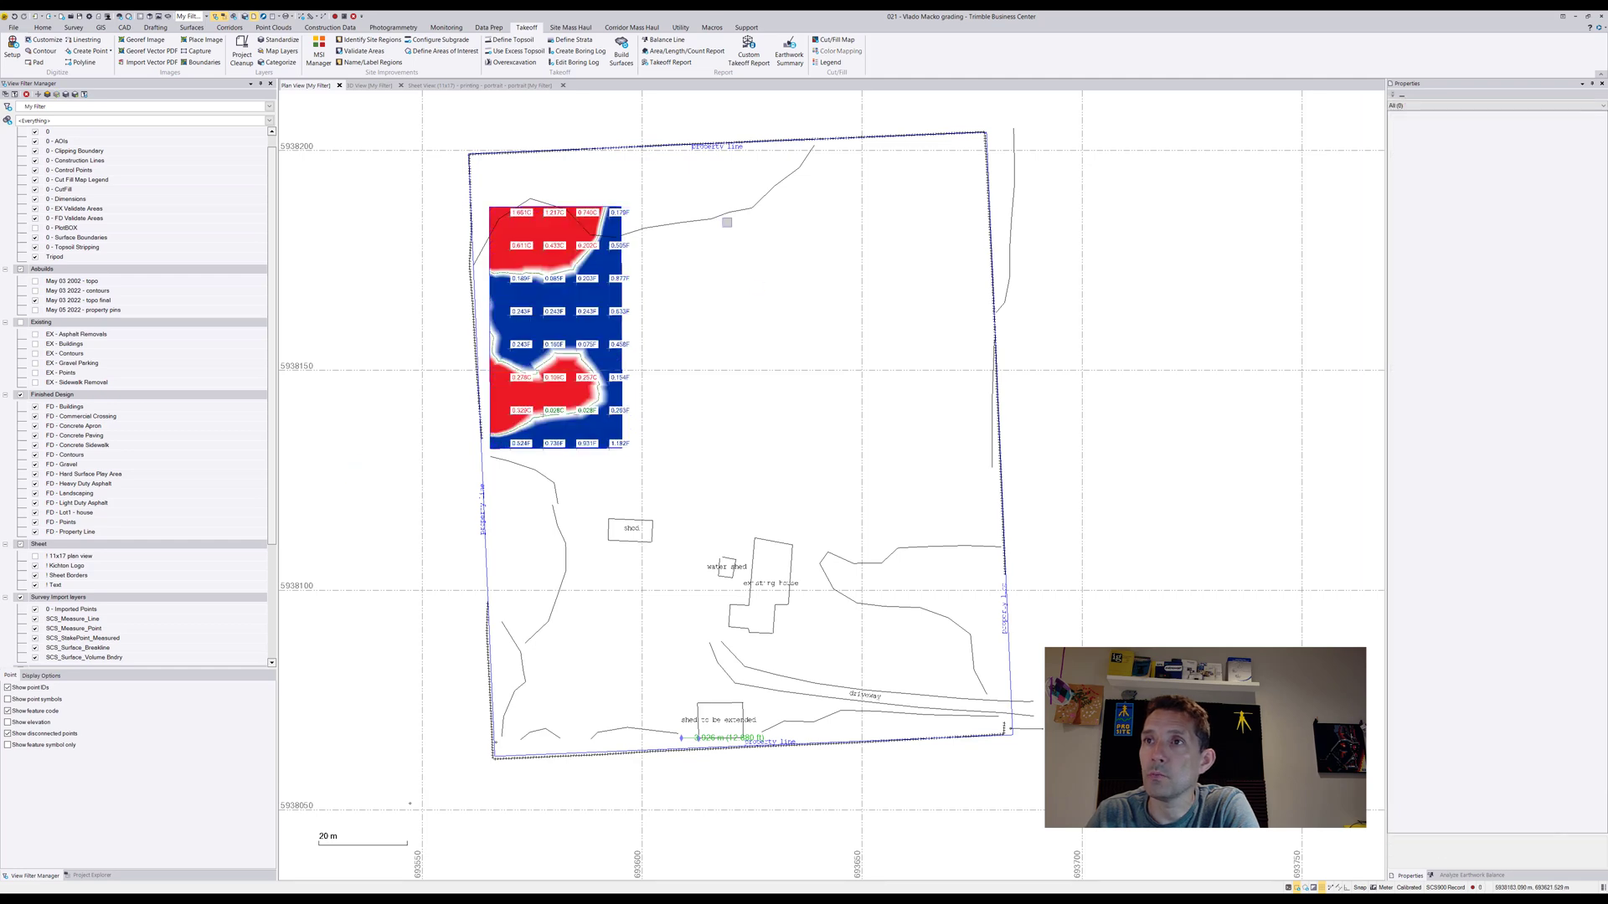
{"action": "scroll", "coordinate": [577, 226], "scroll_direction": "up", "scroll_amount": 2}
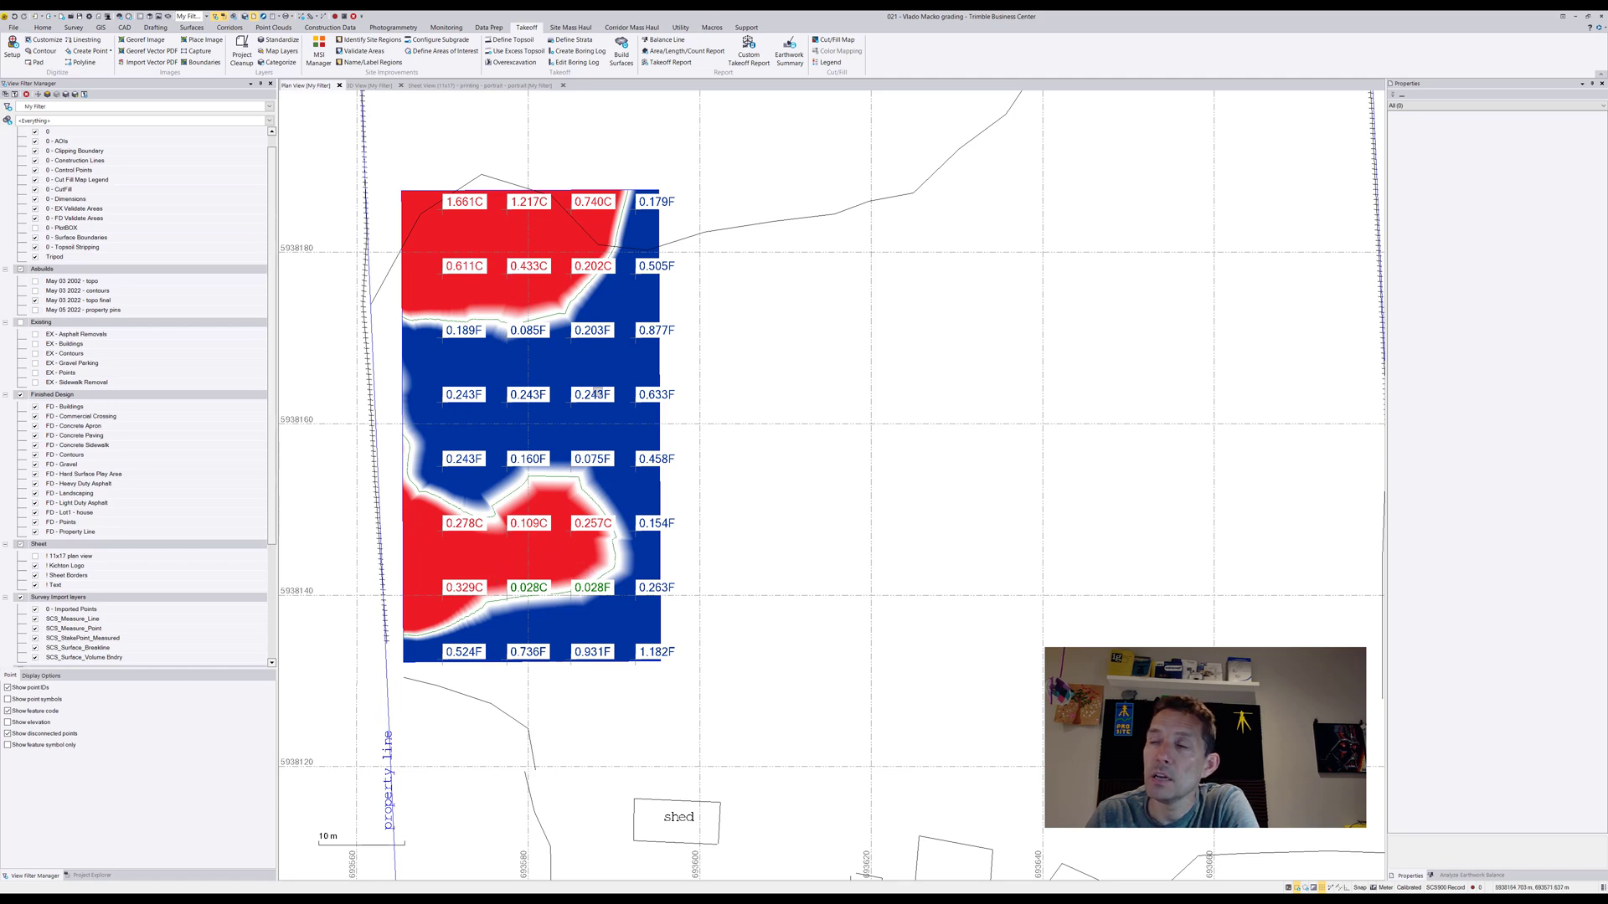
{"action": "scroll", "coordinate": [812, 411], "scroll_direction": "down", "scroll_amount": 3}
{"action": "middle_click_drag", "start_coordinate": [779, 422], "coordinate": [667, 260]}
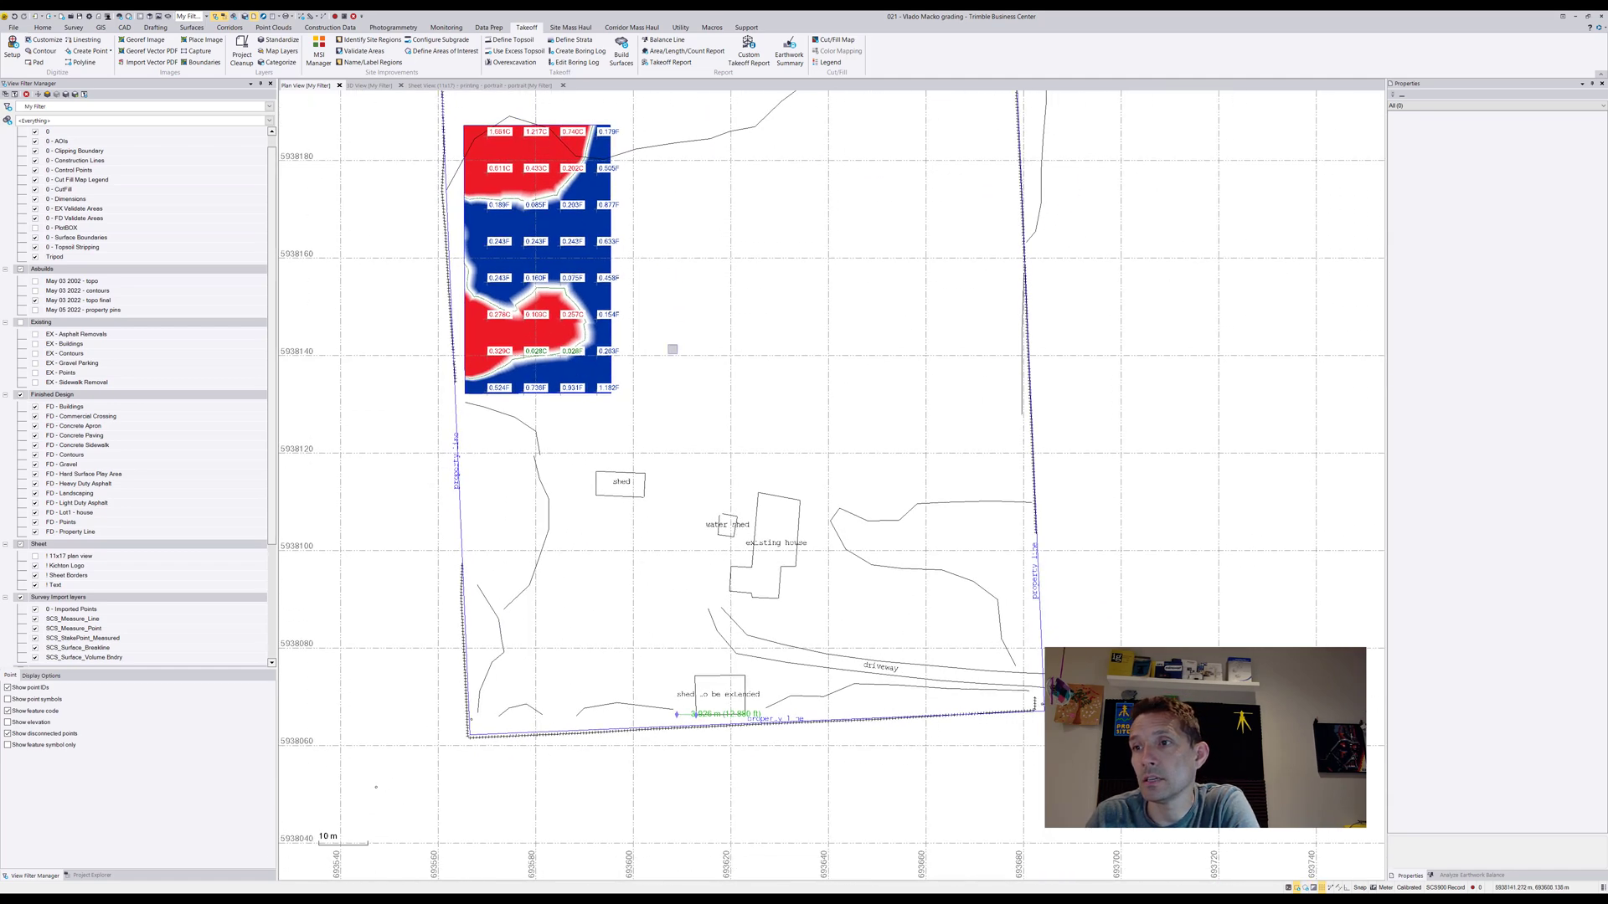